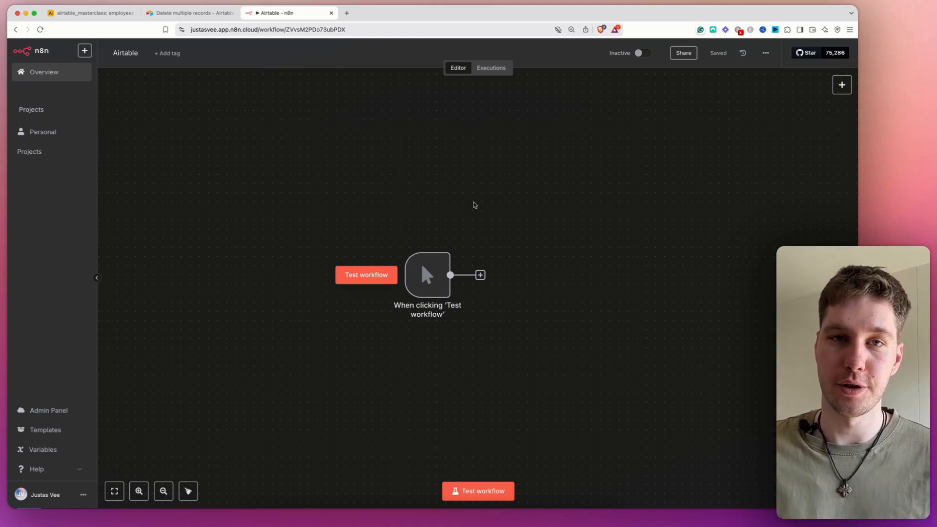
Step: Review the employees table of the airtable_masterclass base in Airtable, including its linked Coinbase project, and the projects table
{"action": "left_click", "coordinate": [101, 17]}
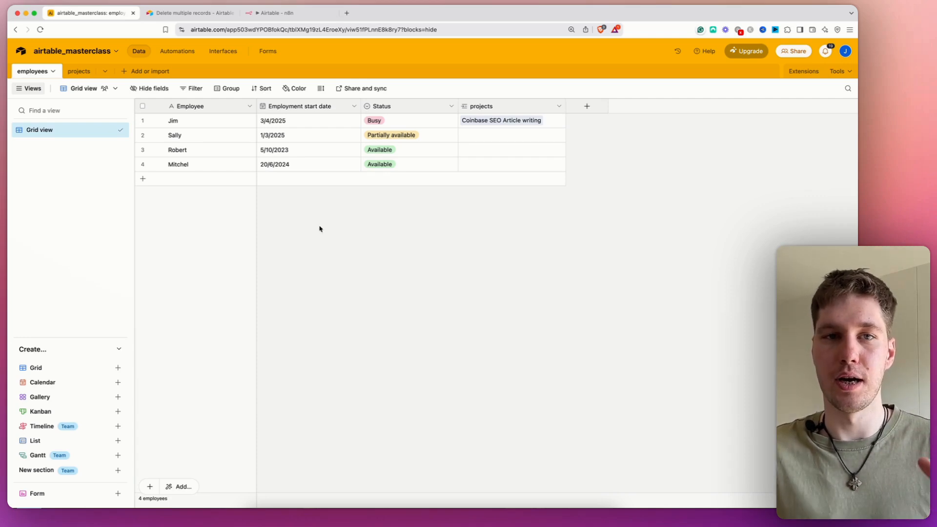
{"action": "left_click", "coordinate": [279, 13]}
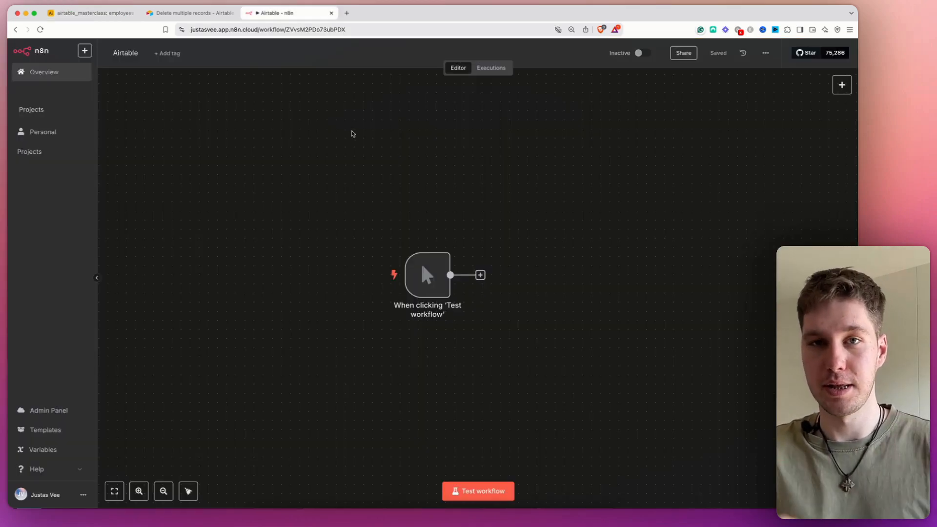
{"action": "left_click", "coordinate": [109, 14]}
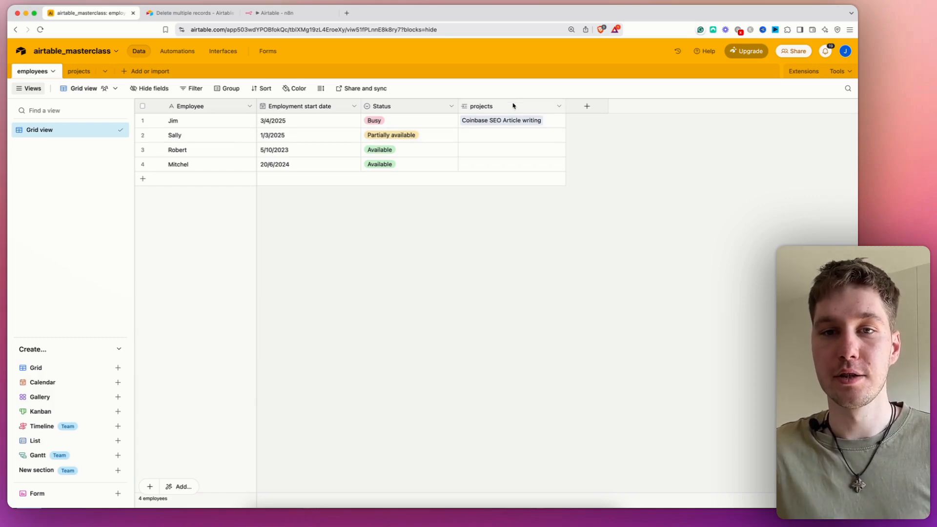
{"action": "left_click", "coordinate": [555, 122]}
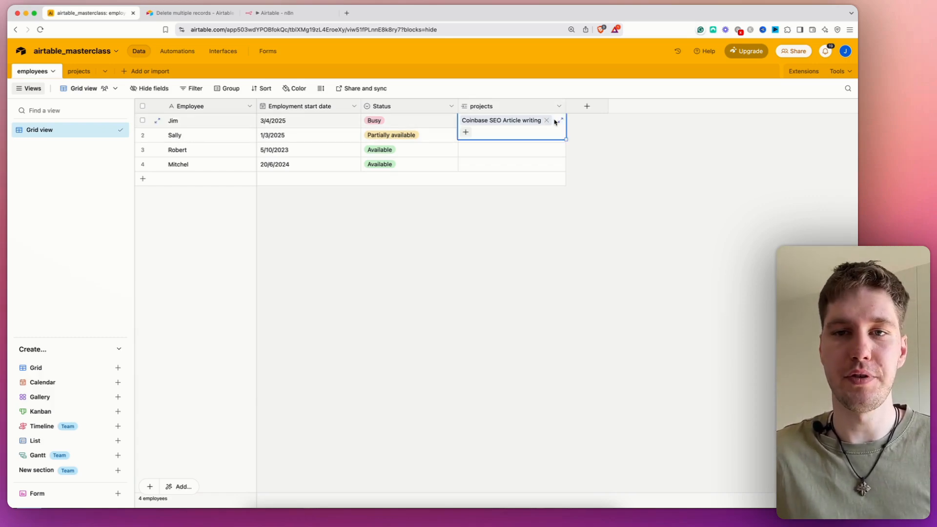
{"action": "left_click", "coordinate": [557, 123]}
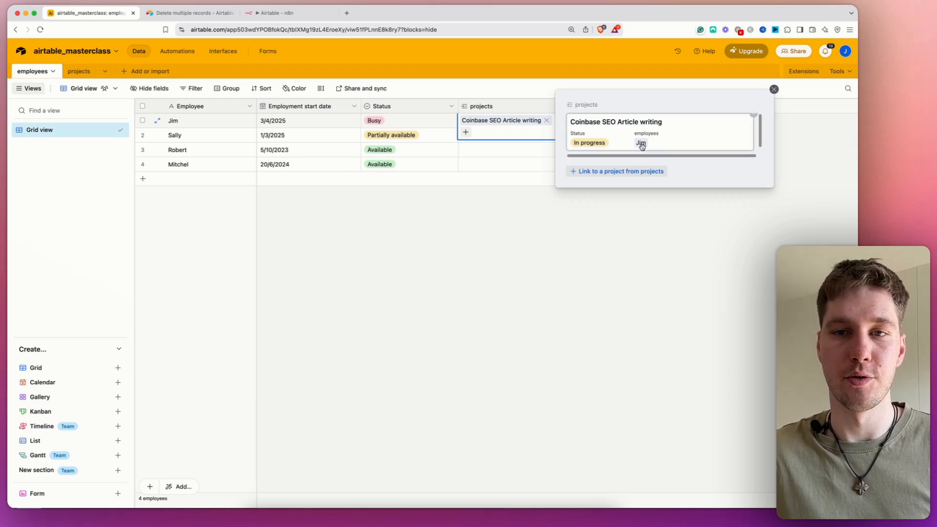
{"action": "left_click", "coordinate": [774, 89]}
{"action": "left_click", "coordinate": [73, 71]}
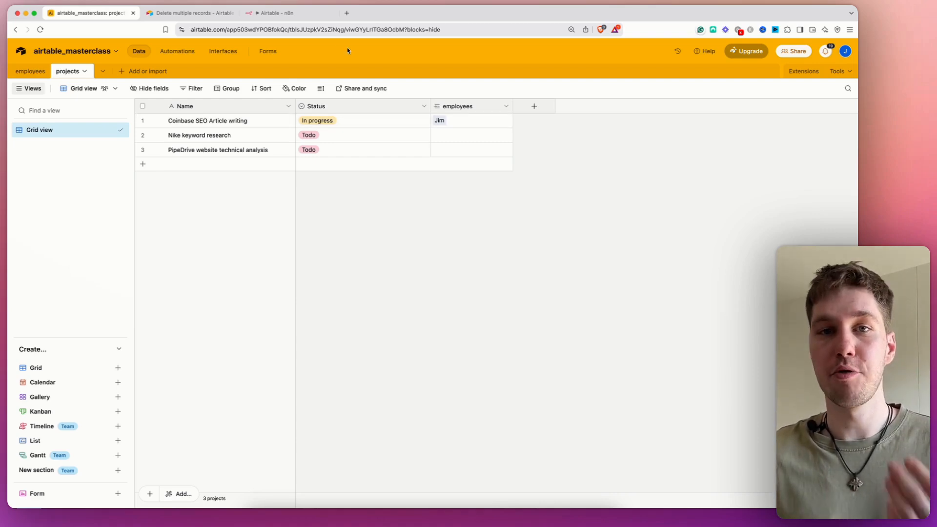
Step: Switch to the n8n workflow and add an Airtable node with the Search records action after the manual trigger
{"action": "left_click", "coordinate": [281, 13]}
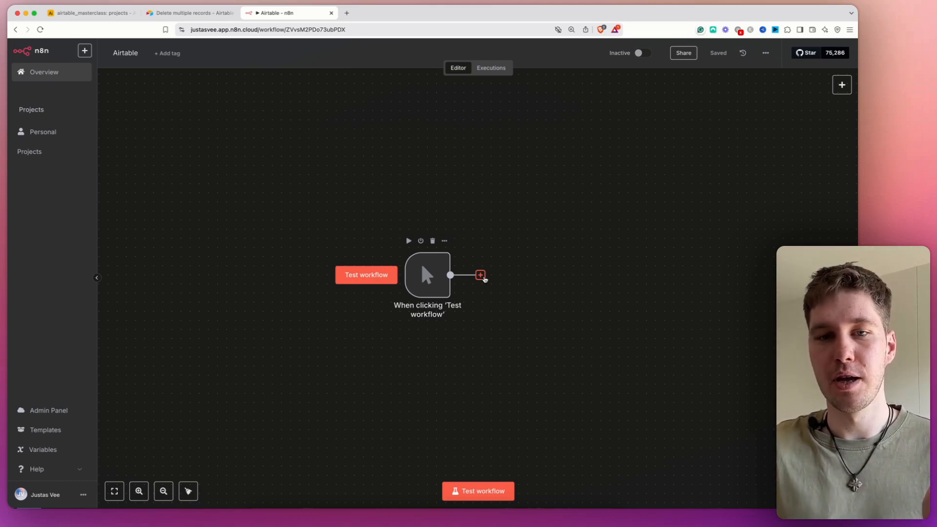
{"action": "left_click", "coordinate": [482, 276]}
{"action": "type", "text": "airt"}
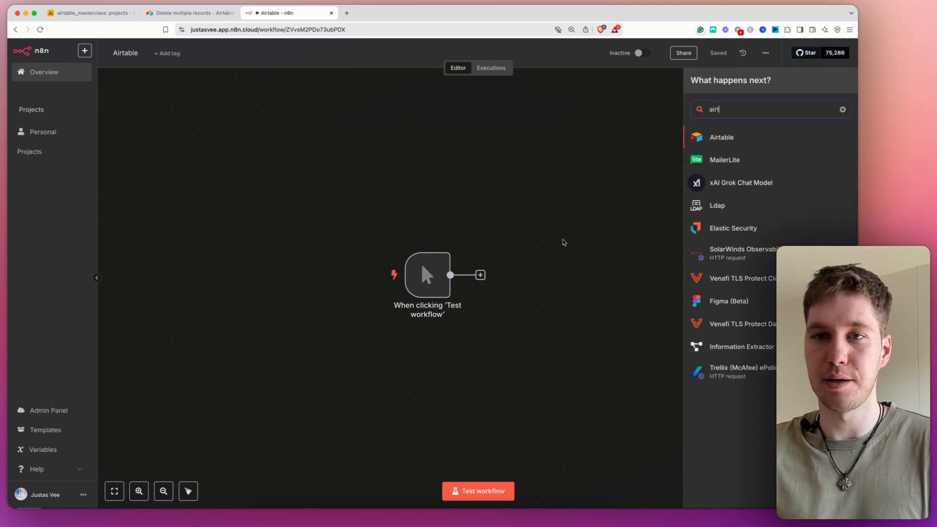
{"action": "left_click", "coordinate": [736, 143]}
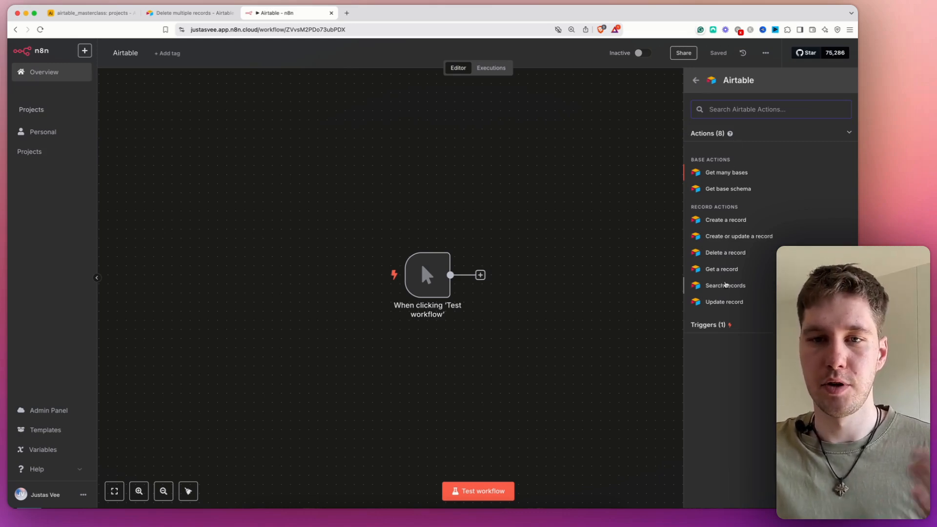
{"action": "left_click", "coordinate": [725, 285]}
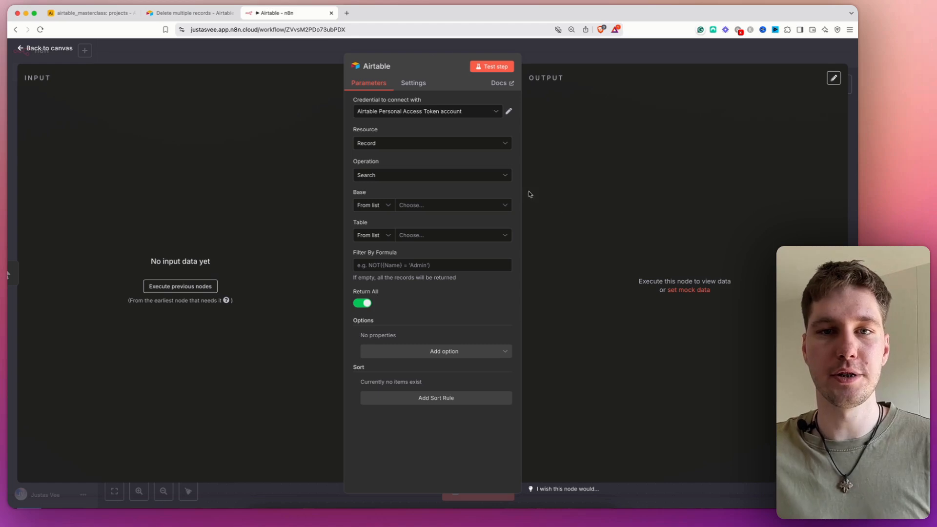
Step: Start a new Airtable credential for the node that connects using an access token
{"action": "left_click", "coordinate": [489, 113]}
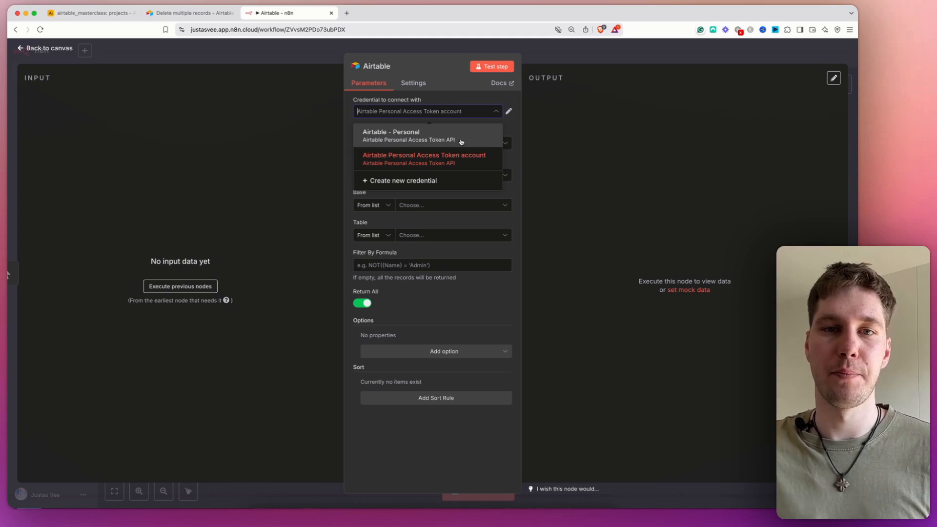
{"action": "left_click", "coordinate": [432, 179]}
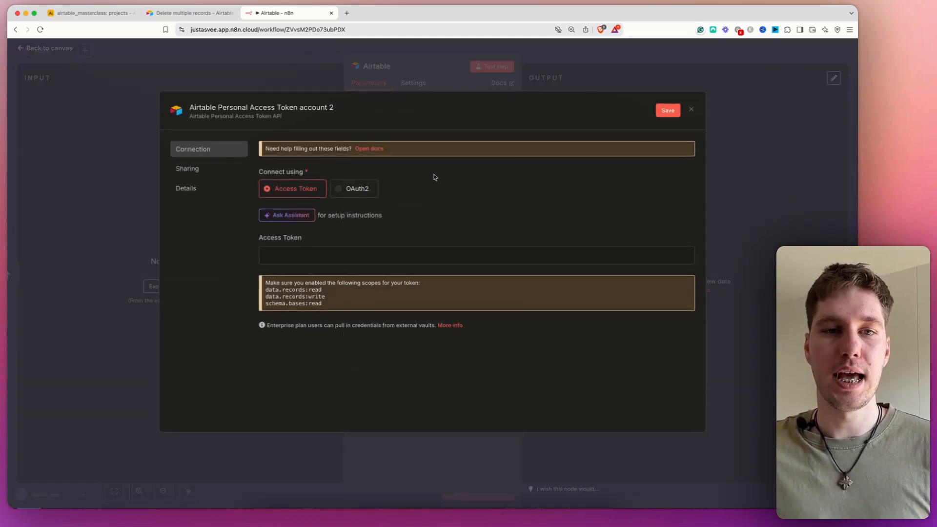
{"action": "left_click", "coordinate": [281, 252]}
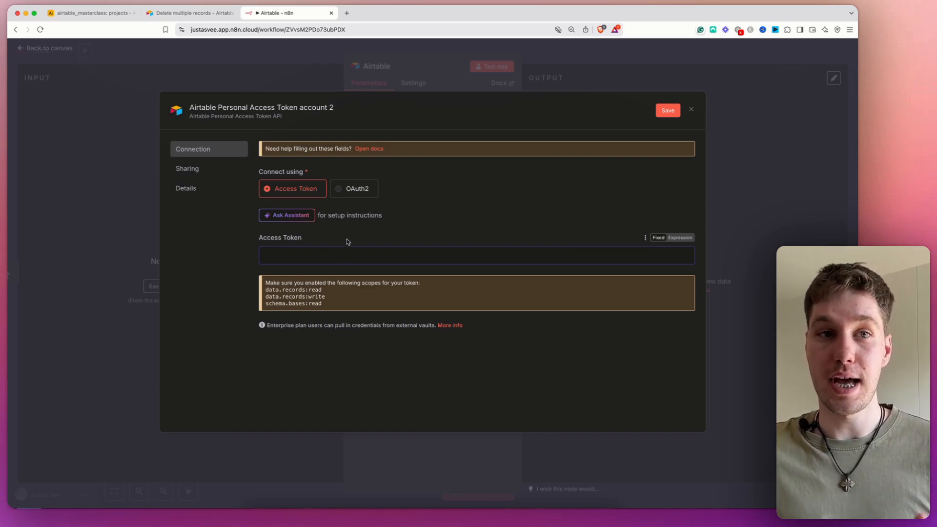
Step: Switch to Airtable and start a new personal access token named airtable_masterclass in the Builder Hub
{"action": "left_click", "coordinate": [94, 9]}
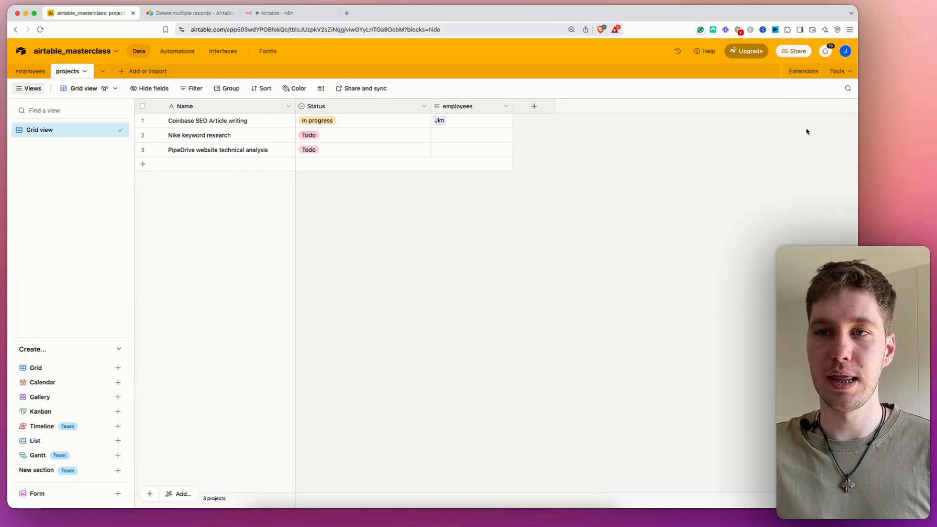
{"action": "left_click", "coordinate": [845, 51]}
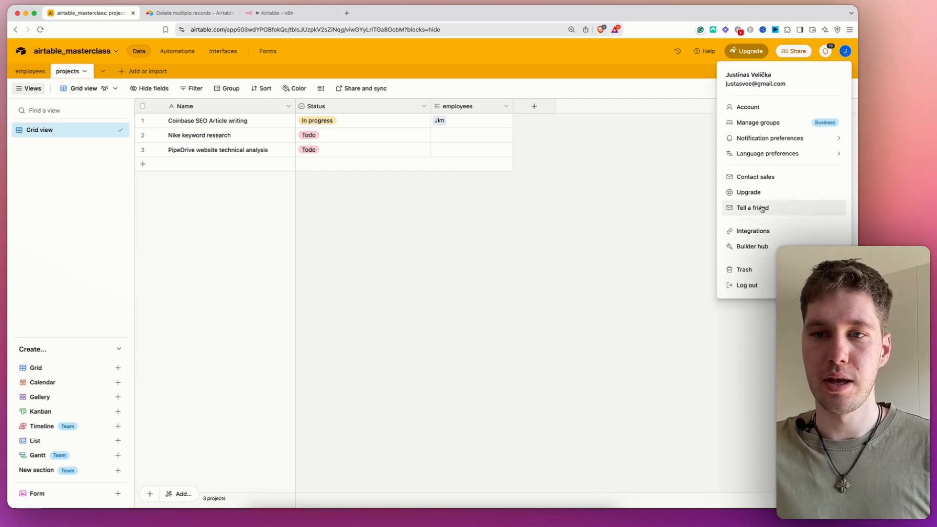
{"action": "left_click", "coordinate": [760, 251]}
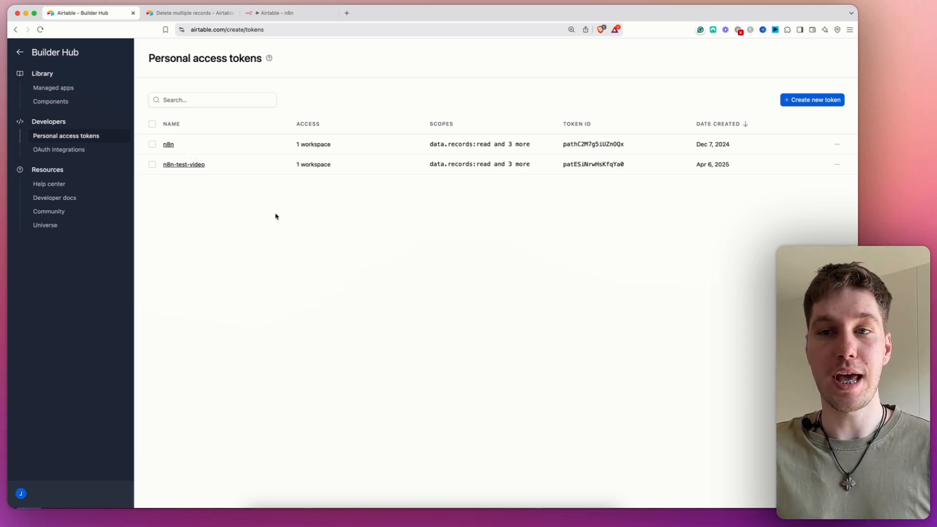
{"action": "left_click", "coordinate": [809, 101]}
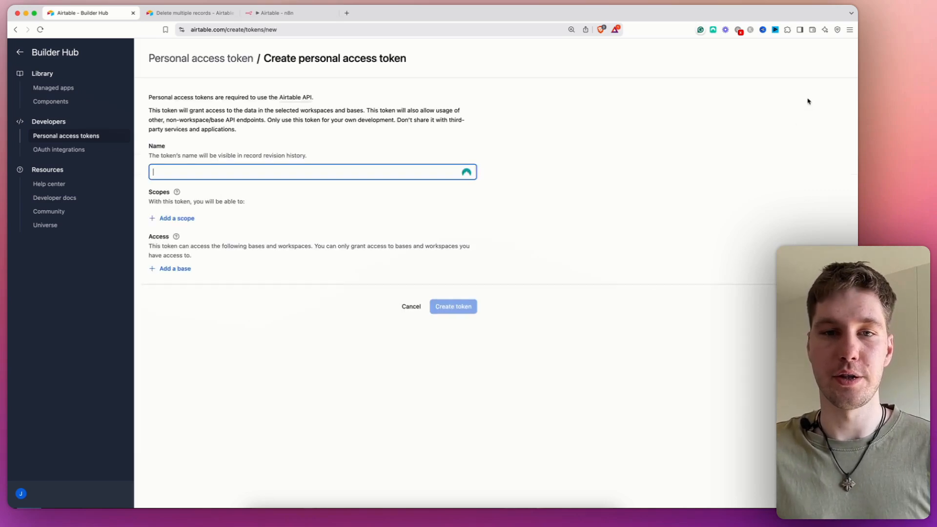
{"action": "left_click", "coordinate": [169, 168]}
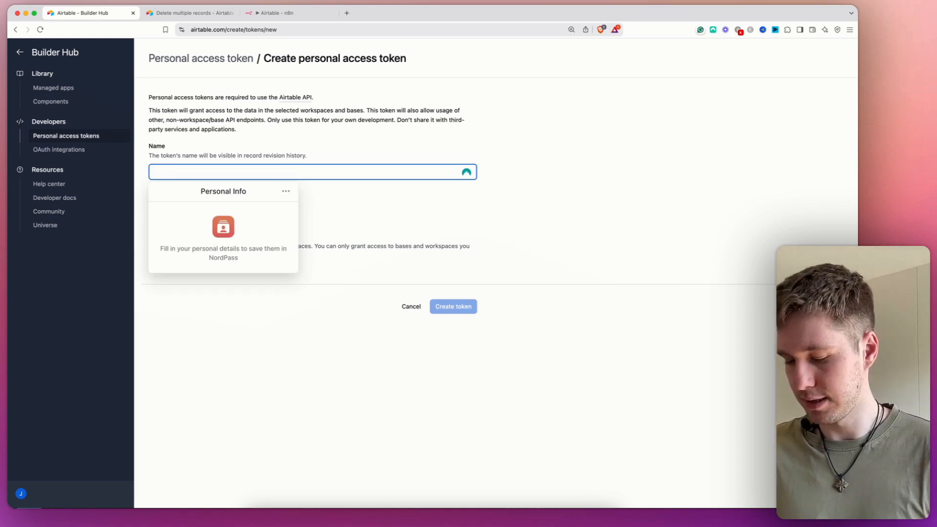
{"action": "type", "text": "airtable_"}
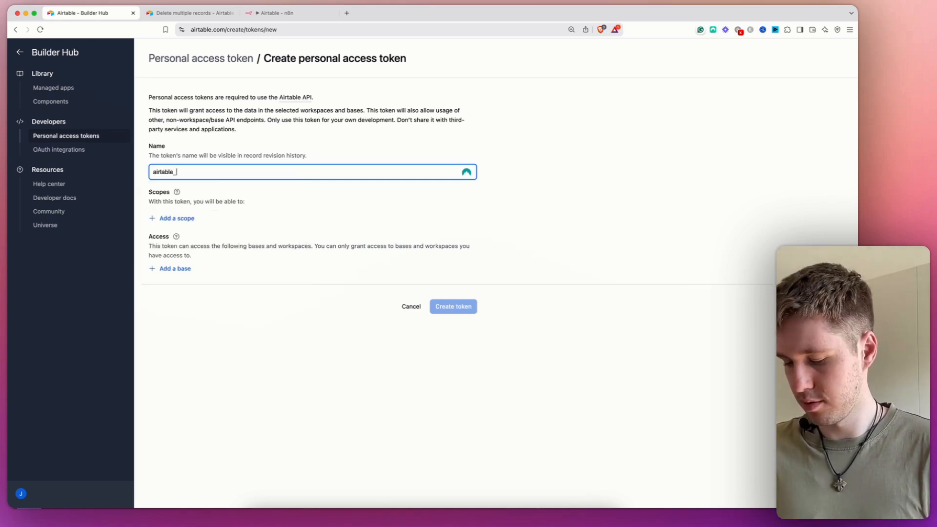
{"action": "type", "text": "masterclass"}
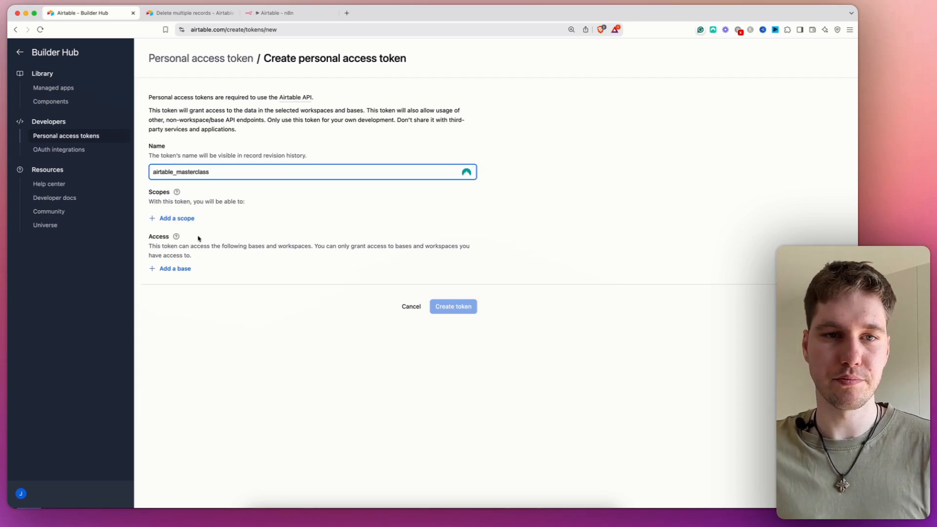
Step: Add the scopes data.records:read, data.records:write, data.recordComments:read and data.recordComments:write to the token
{"action": "left_click", "coordinate": [171, 218]}
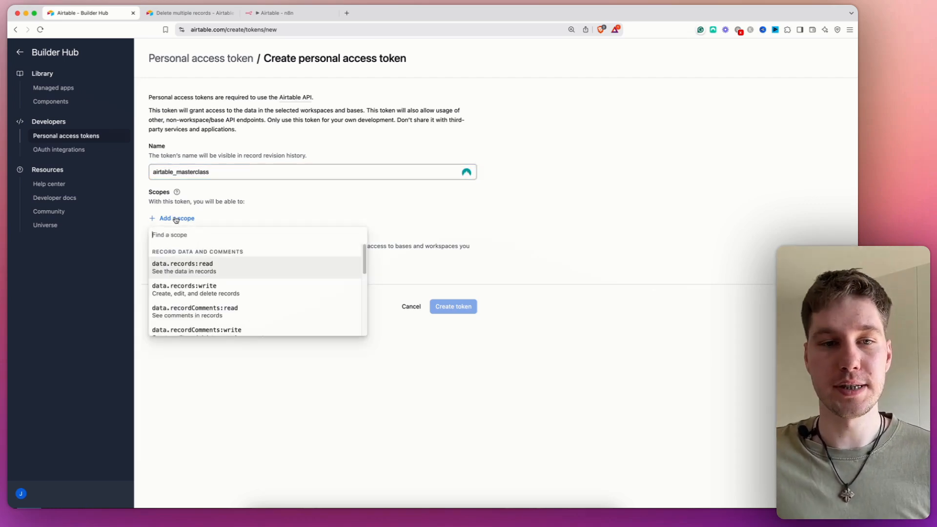
{"action": "left_click", "coordinate": [214, 272]}
{"action": "left_click", "coordinate": [174, 239]}
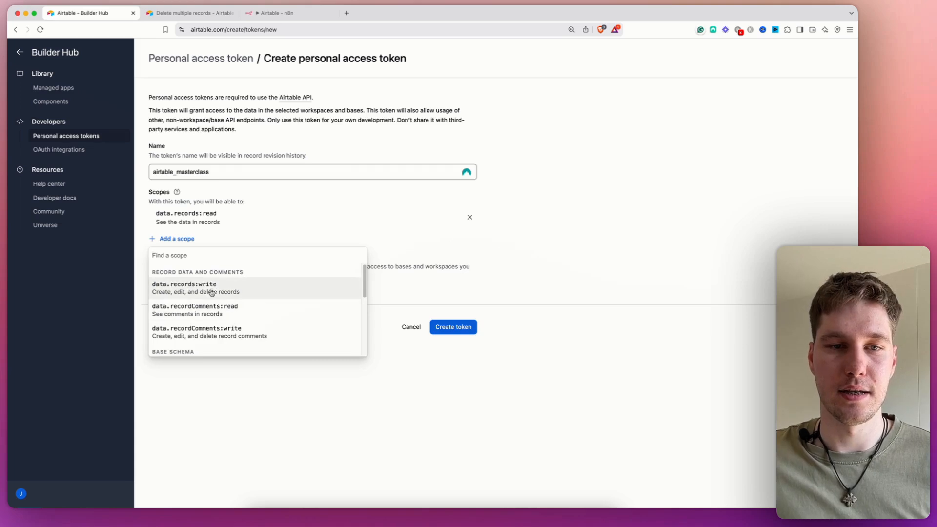
{"action": "left_click", "coordinate": [213, 289]}
{"action": "left_click", "coordinate": [175, 261]}
{"action": "left_click", "coordinate": [217, 313]}
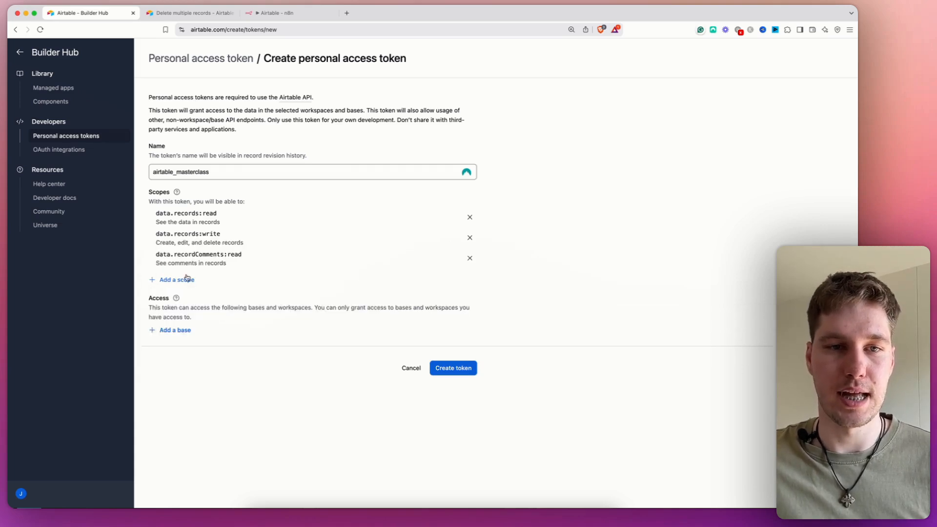
{"action": "left_click", "coordinate": [179, 281]}
{"action": "left_click", "coordinate": [224, 330]}
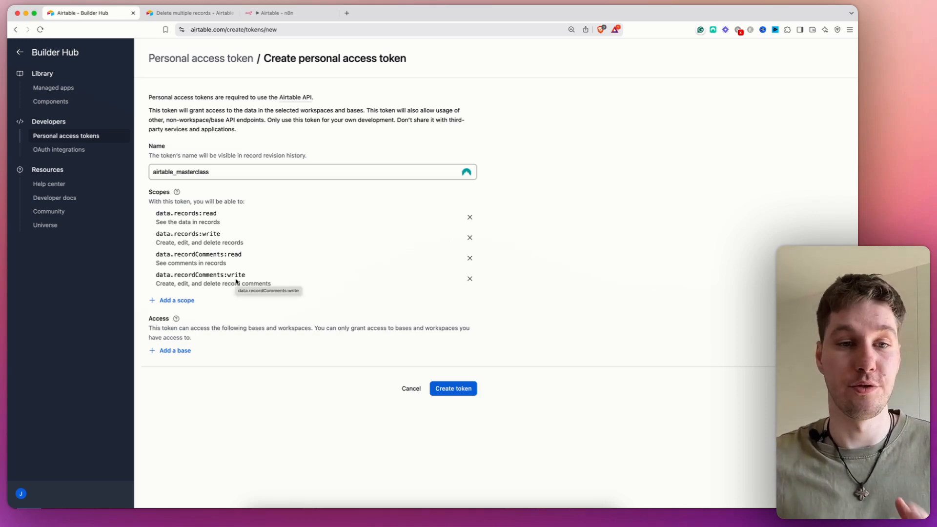
Step: Create the token with access to all current and future bases in all current and future workspaces, and copy it
{"action": "left_click", "coordinate": [180, 351]}
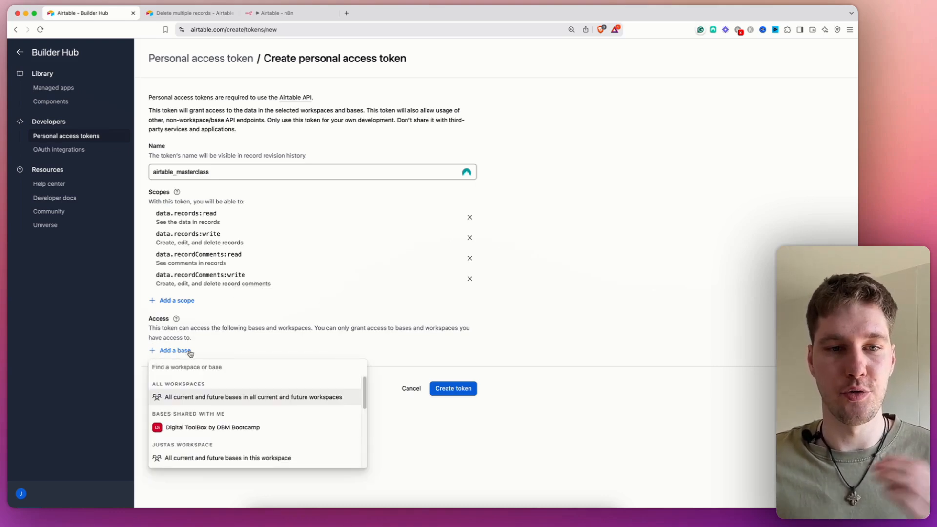
{"action": "left_click", "coordinate": [211, 397]}
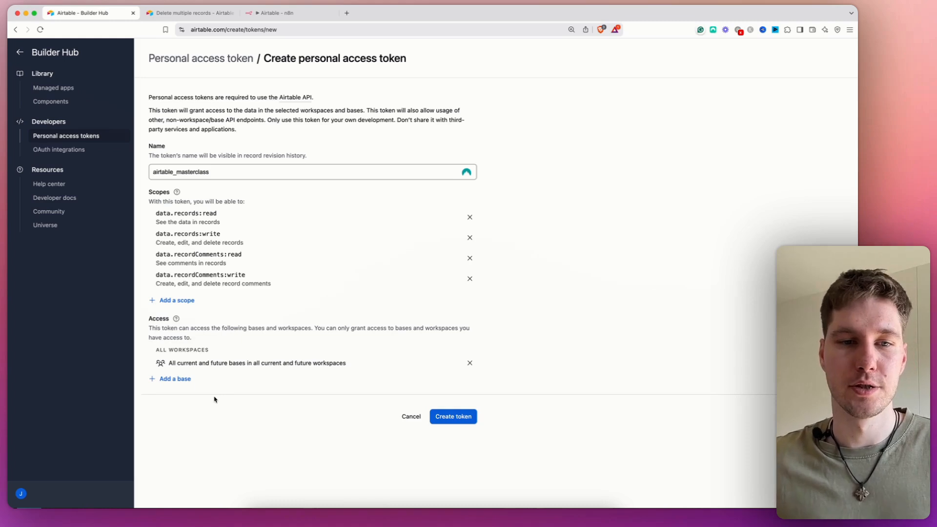
{"action": "left_click", "coordinate": [458, 418]}
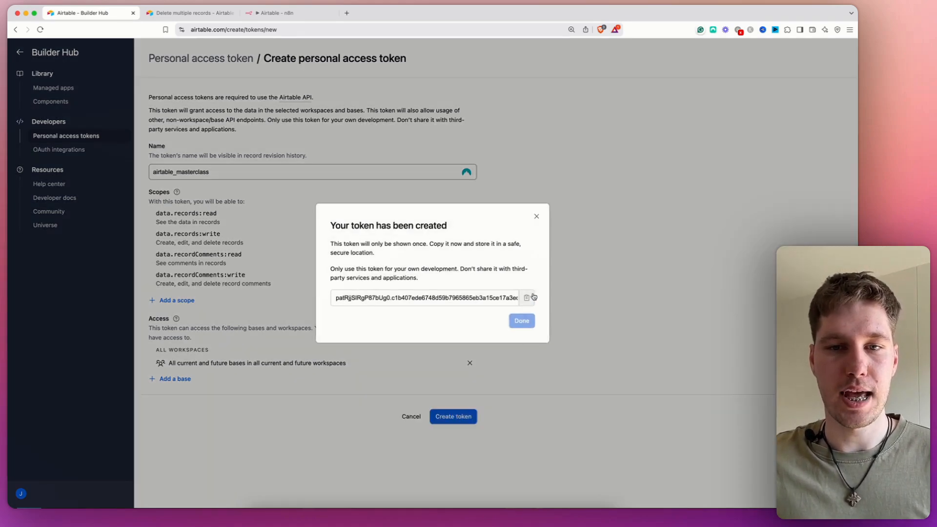
{"action": "left_click", "coordinate": [529, 297]}
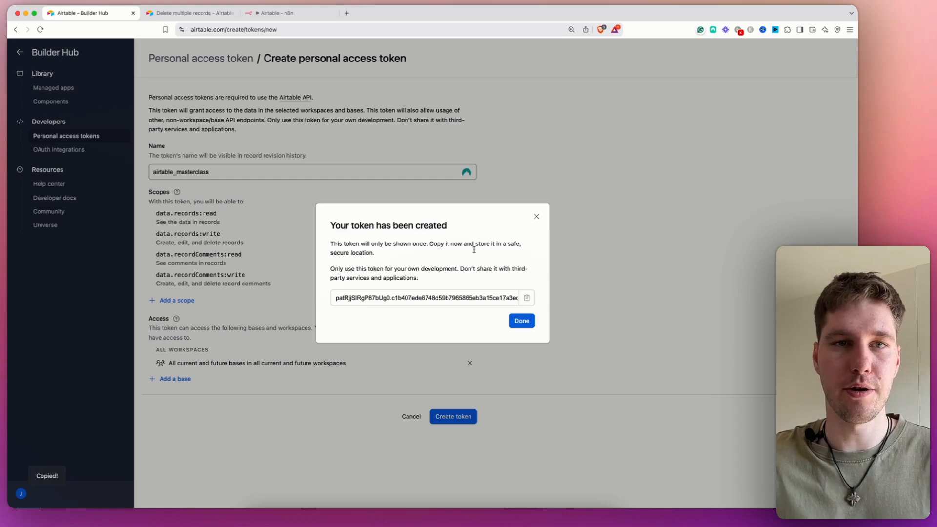
Step: Switch back to n8n and paste the copied token as the Access Token of the new Airtable credential
{"action": "left_click", "coordinate": [287, 14]}
{"action": "left_click", "coordinate": [314, 253]}
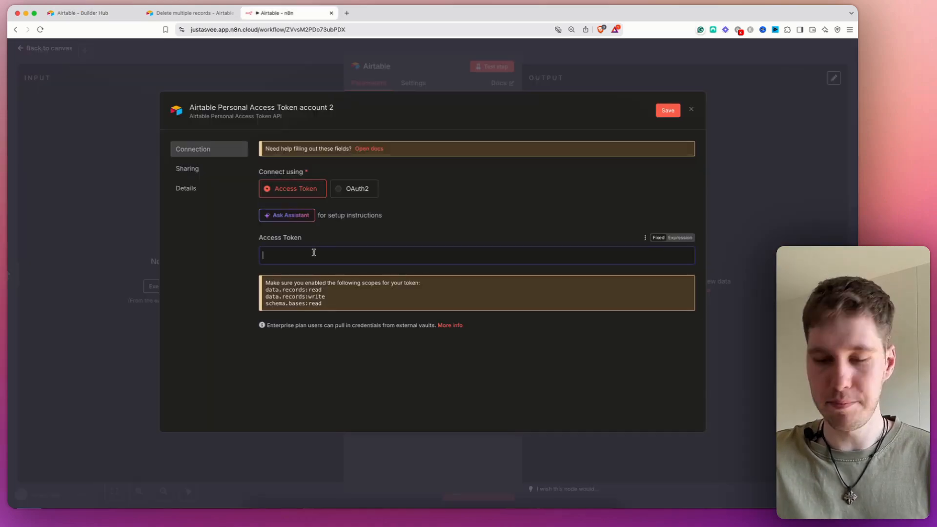
{"action": "key", "text": "super+v"}
Step: Rename the Airtable credential as airtable_masterclass and save it
{"action": "left_click", "coordinate": [341, 109]}
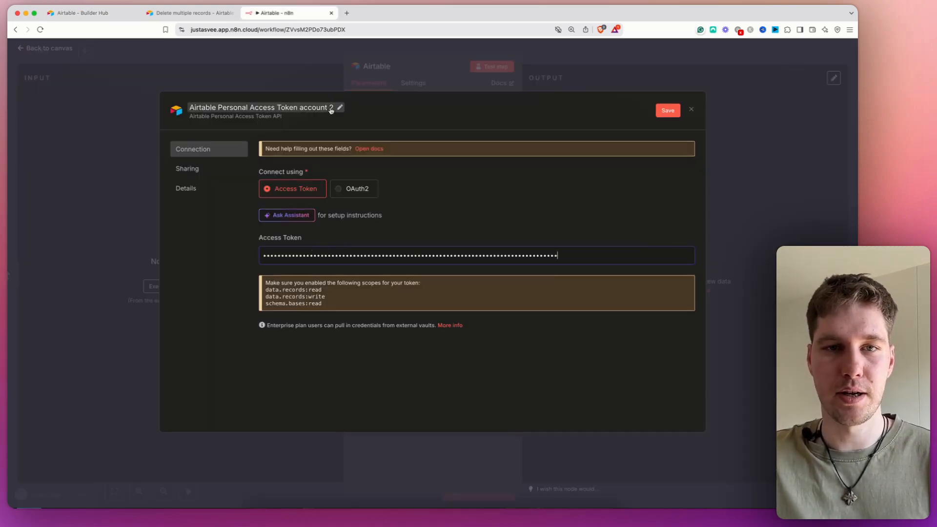
{"action": "key", "text": "super+a"}
{"action": "type", "text": "ar"}
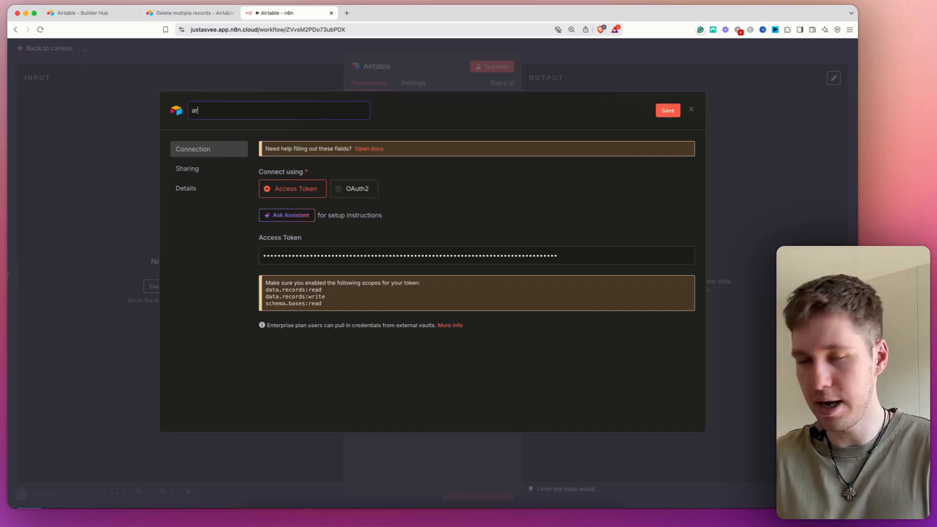
{"action": "type", "text": "itabl"}
{"action": "key", "text": "BackSpace"}
{"action": "key", "text": "BackSpace"}
{"action": "key", "text": "BackSpace"}
{"action": "key", "text": "BackSpace"}
{"action": "key", "text": "BackSpace"}
{"action": "key", "text": "BackSpace"}
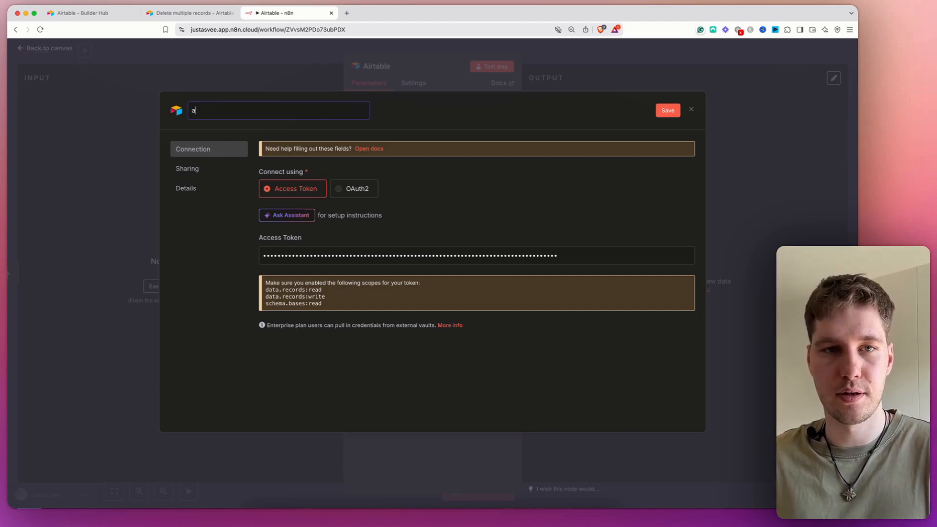
{"action": "type", "text": "irtable_m"}
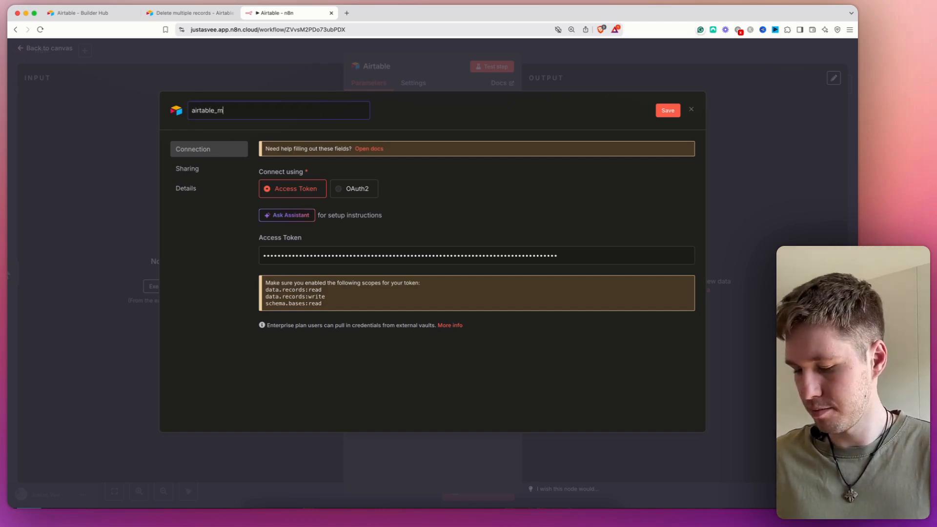
{"action": "type", "text": "asterclass"}
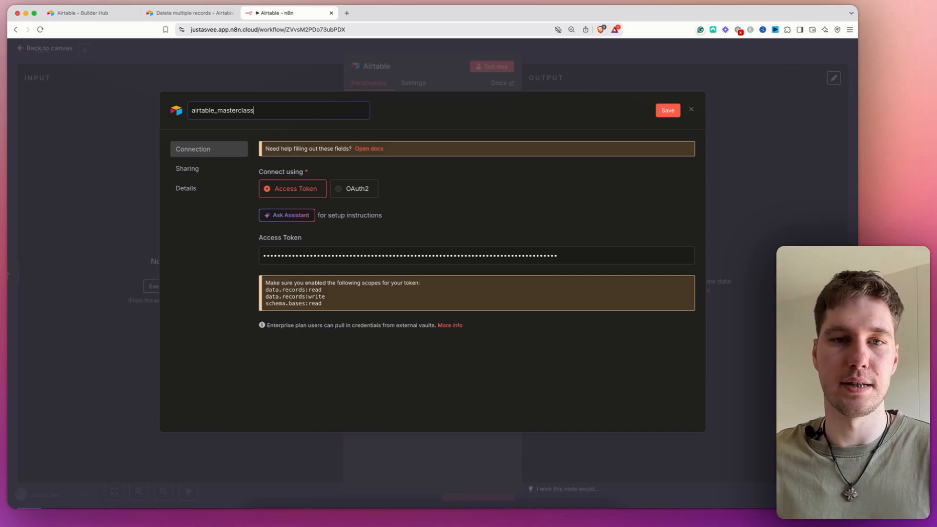
{"action": "key", "text": "Return"}
{"action": "left_click", "coordinate": [669, 111]}
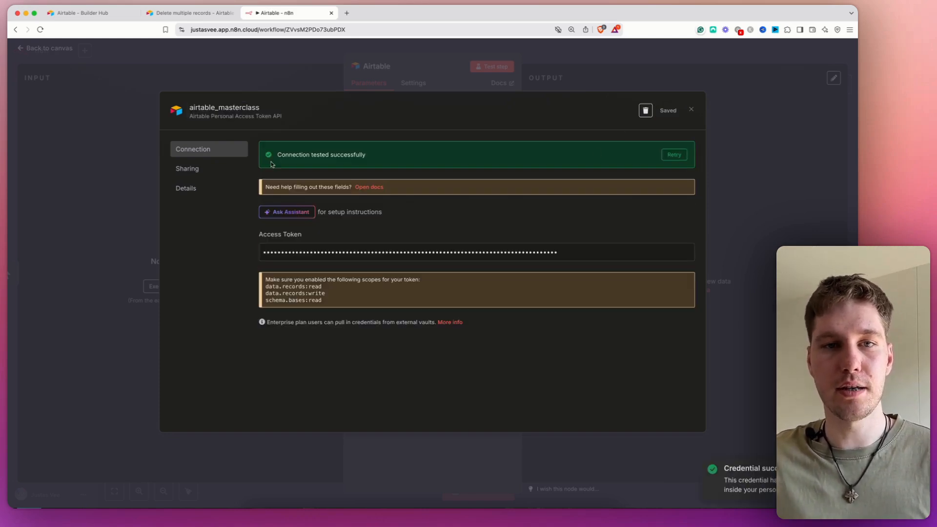
Step: Check the credential's connection test, switch to Airtable's token page and dismiss the created-token dialog to view the token list
{"action": "left_click_drag", "start_coordinate": [277, 154], "coordinate": [375, 156]}
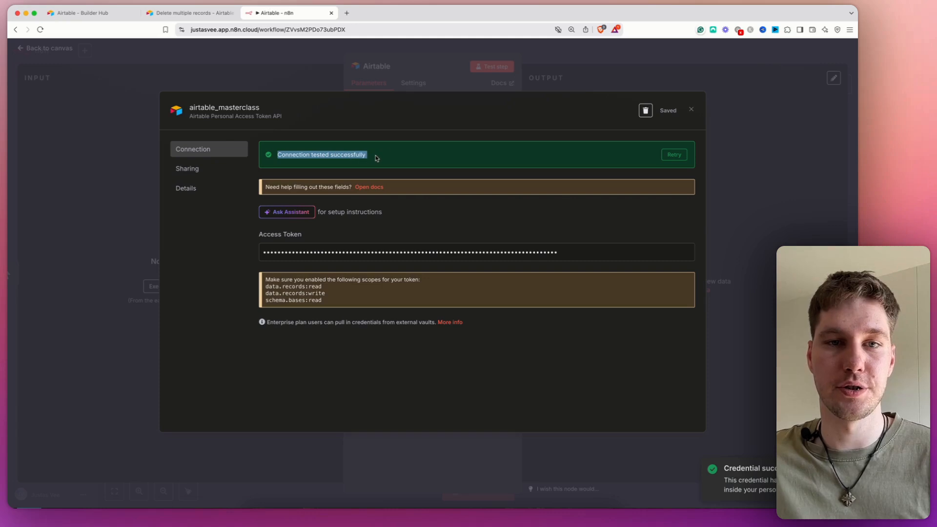
{"action": "left_click", "coordinate": [409, 126]}
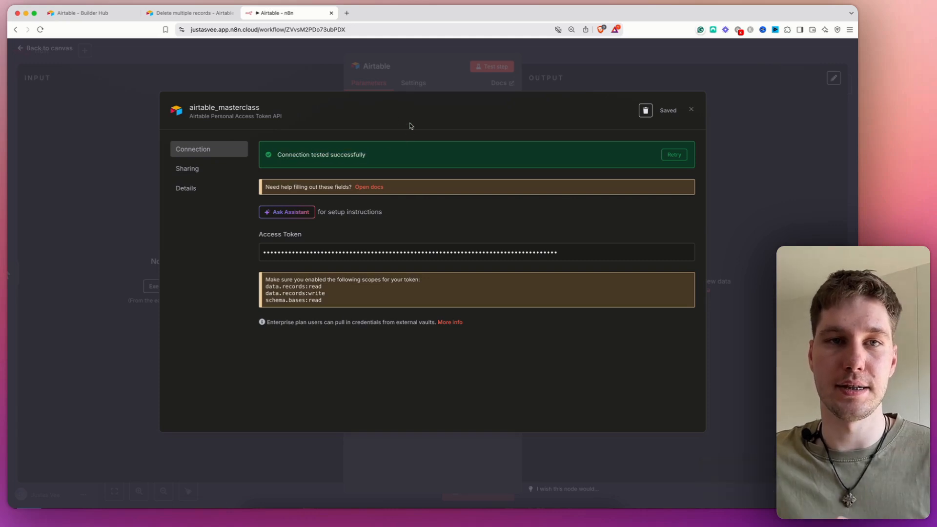
{"action": "left_click", "coordinate": [99, 15]}
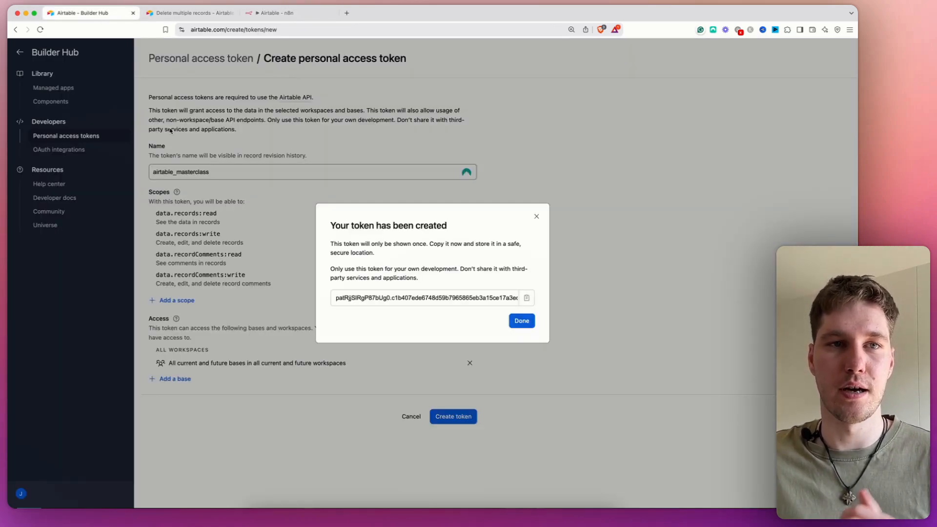
{"action": "left_click", "coordinate": [531, 323]}
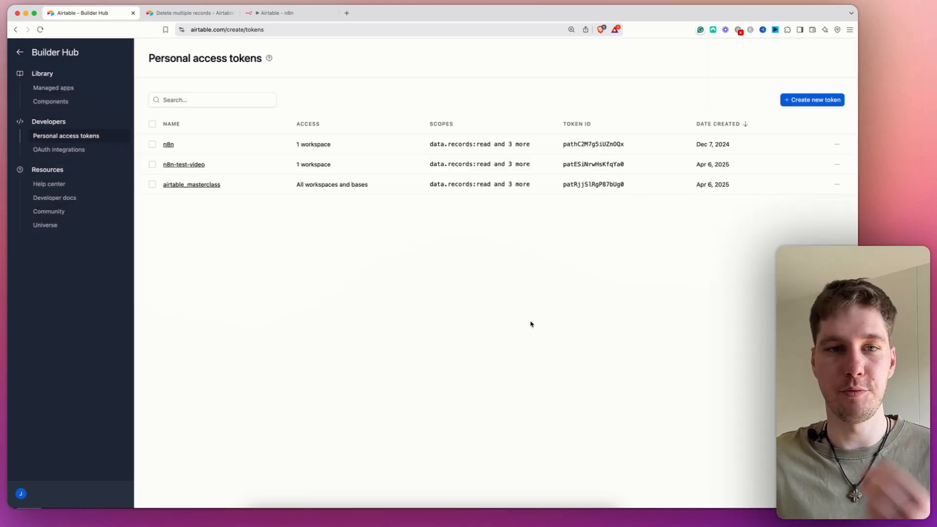
{"action": "left_click_drag", "start_coordinate": [221, 185], "coordinate": [164, 182]}
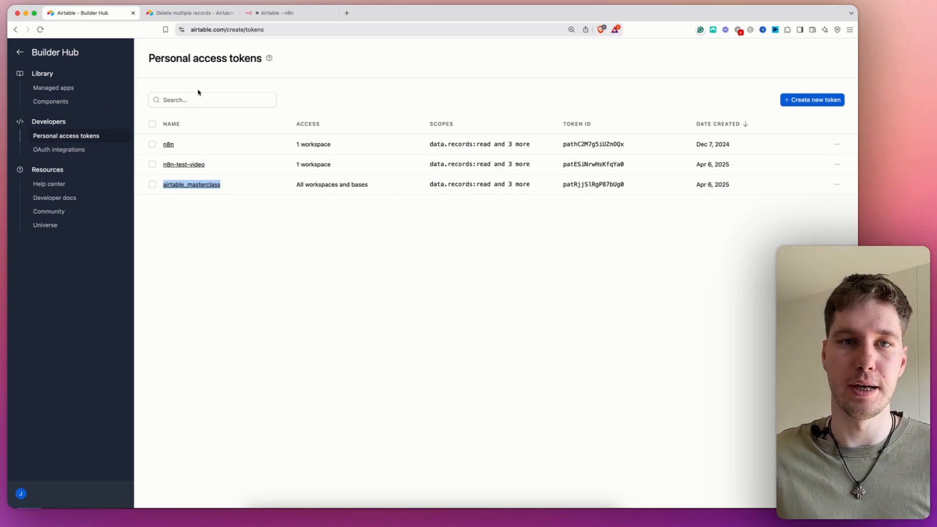
Step: Switch back to n8n, close the credential and try to load the list of bases in the Airtable node
{"action": "left_click", "coordinate": [281, 13]}
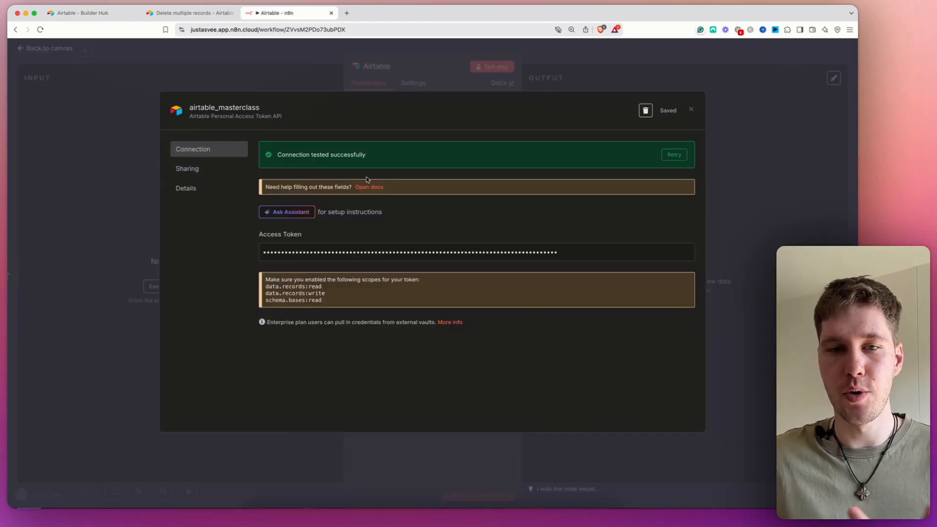
{"action": "left_click", "coordinate": [691, 110]}
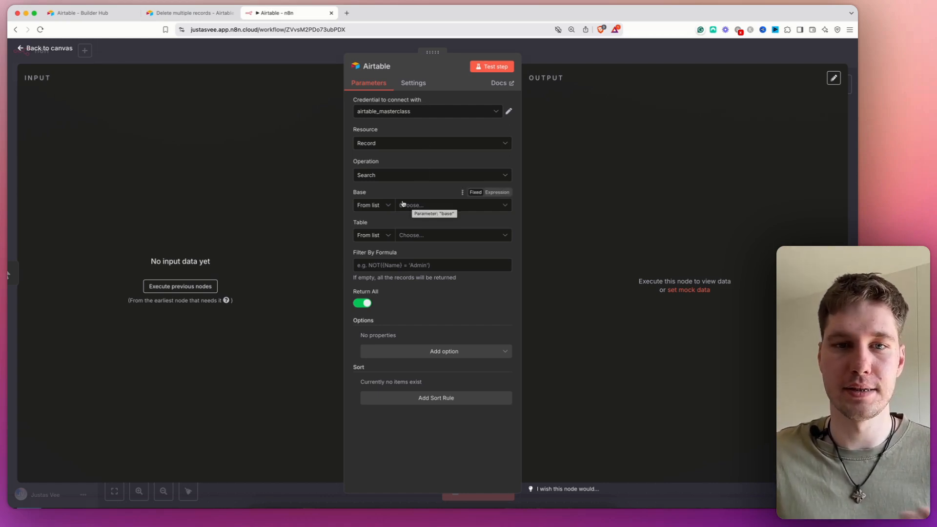
{"action": "left_click", "coordinate": [425, 208]}
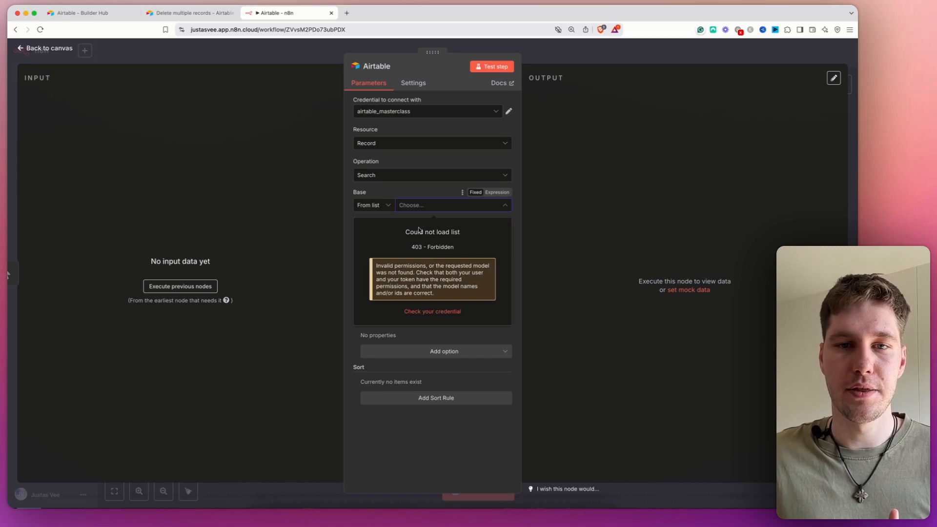
{"action": "left_click_drag", "start_coordinate": [408, 233], "coordinate": [478, 315]}
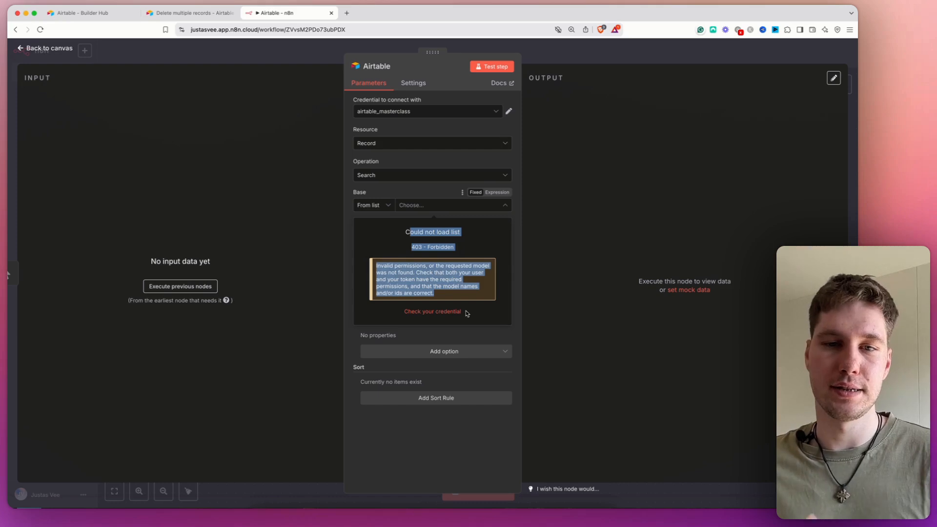
{"action": "left_click", "coordinate": [426, 211]}
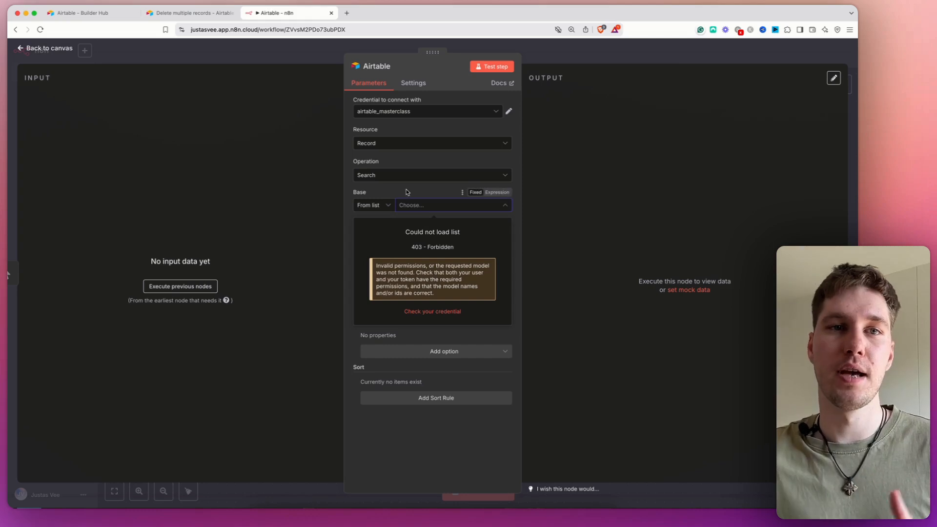
Step: In Airtable, add the scopes schema.bases:read and schema.bases:write to the airtable_masterclass token and save the changes
{"action": "left_click", "coordinate": [83, 12]}
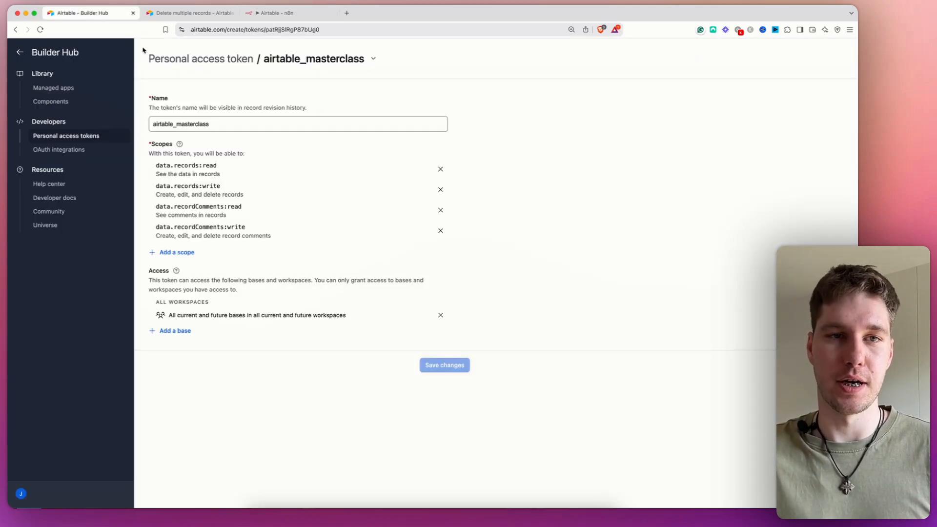
{"action": "left_click", "coordinate": [66, 139]}
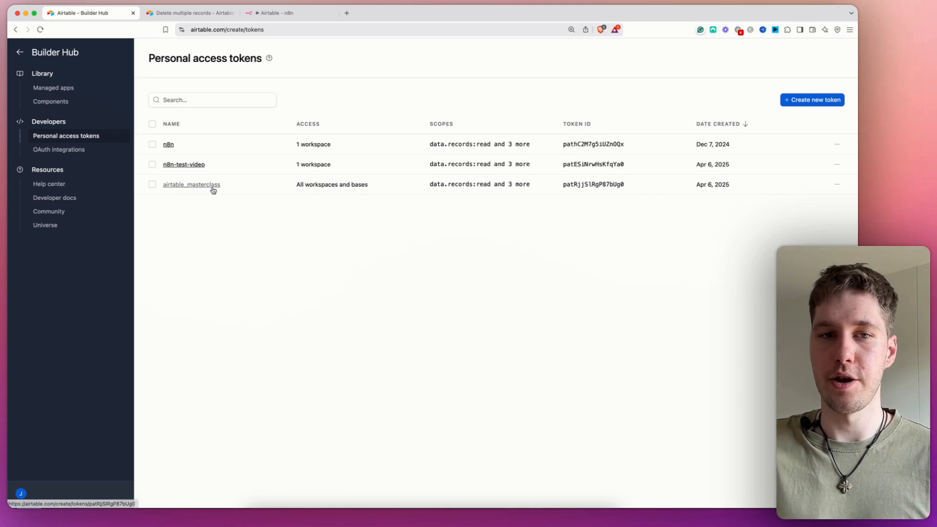
{"action": "left_click", "coordinate": [210, 186]}
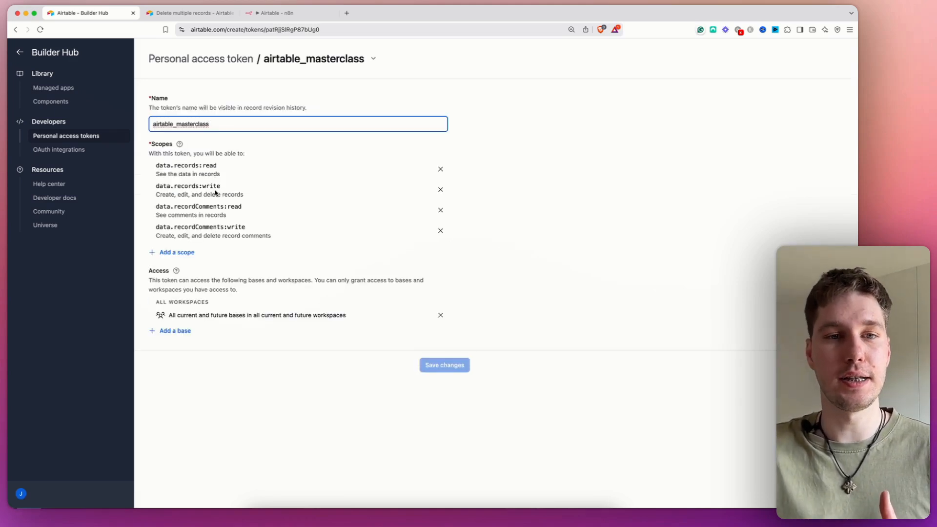
{"action": "left_click", "coordinate": [178, 253]}
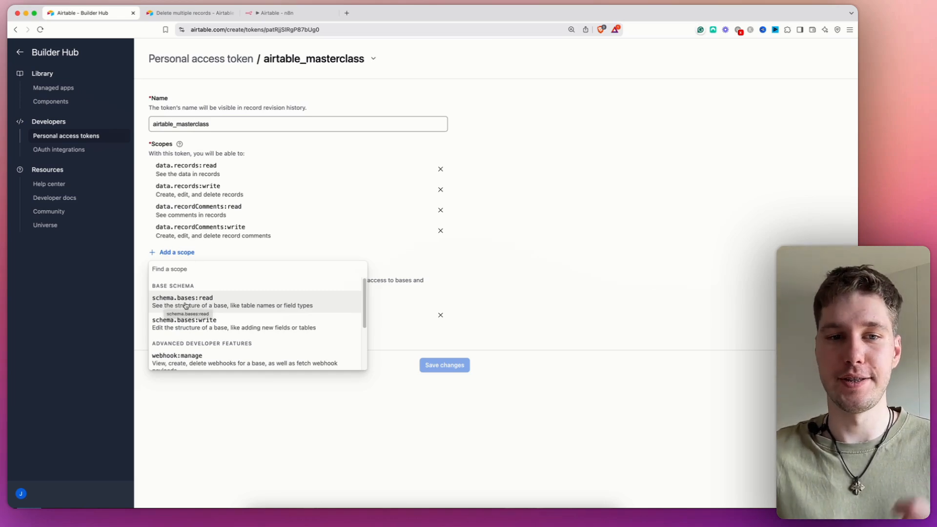
{"action": "left_click", "coordinate": [214, 307]}
{"action": "left_click", "coordinate": [180, 273]}
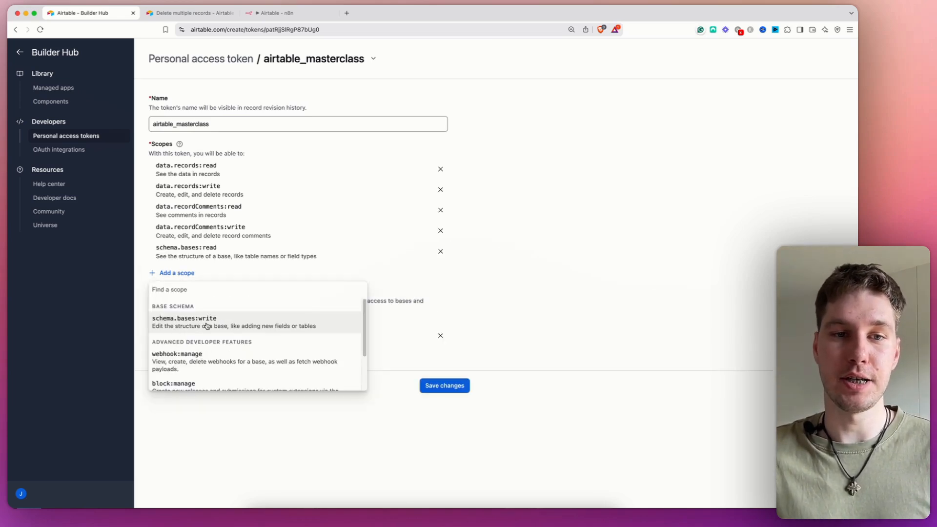
{"action": "left_click", "coordinate": [207, 324]}
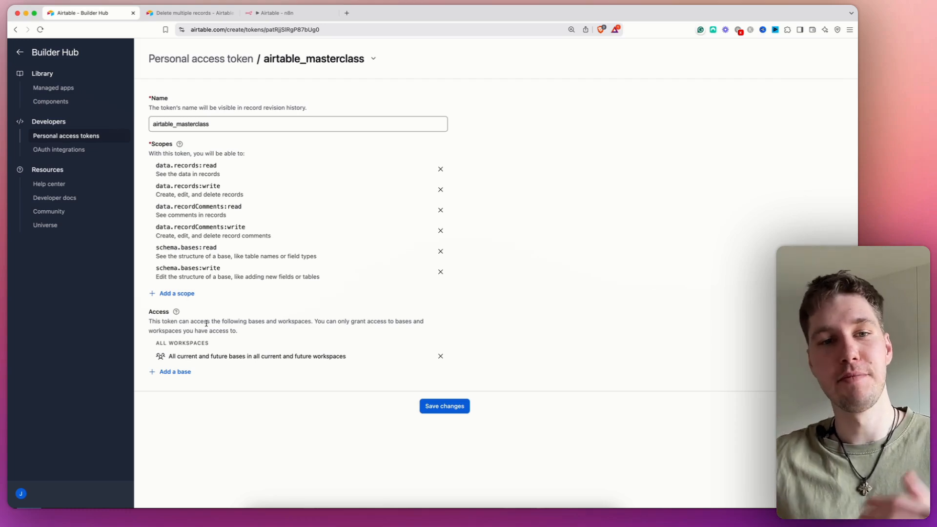
{"action": "left_click", "coordinate": [454, 406]}
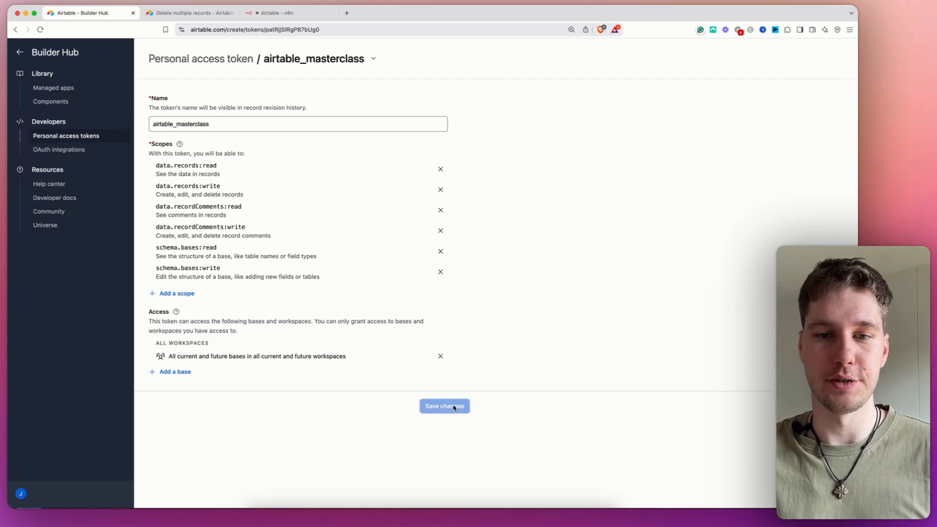
Step: Switch back to n8n and look through the node's base list for airtable_masterclass
{"action": "left_click", "coordinate": [276, 13]}
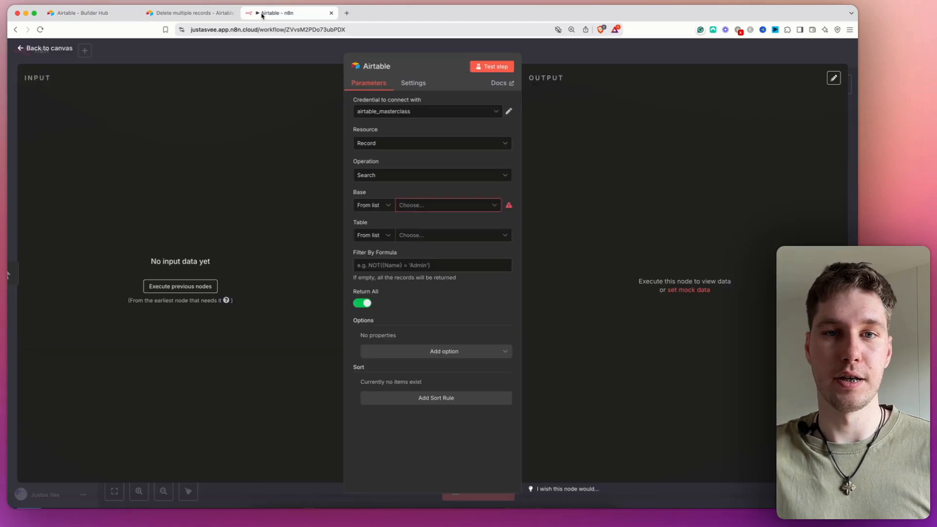
{"action": "left_click", "coordinate": [463, 205]}
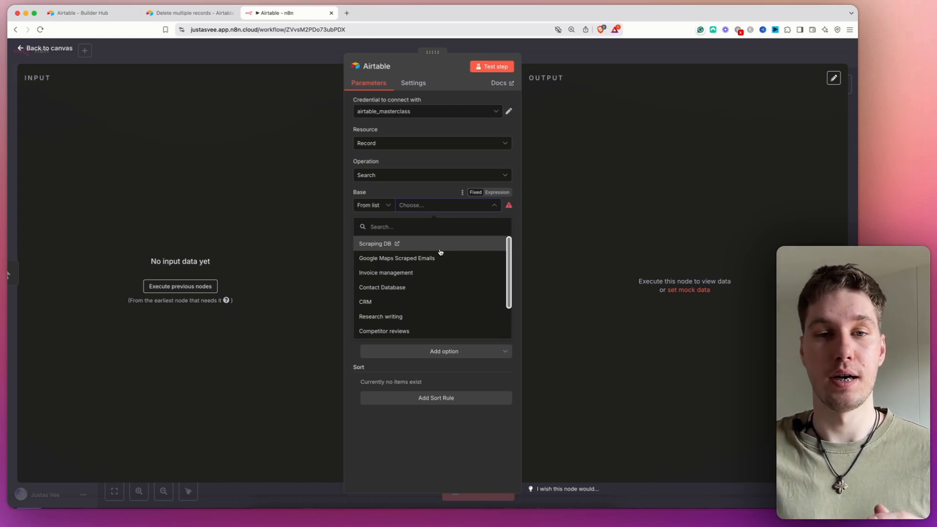
{"action": "scroll", "coordinate": [440, 254], "scroll_direction": "down", "scroll_amount": 3}
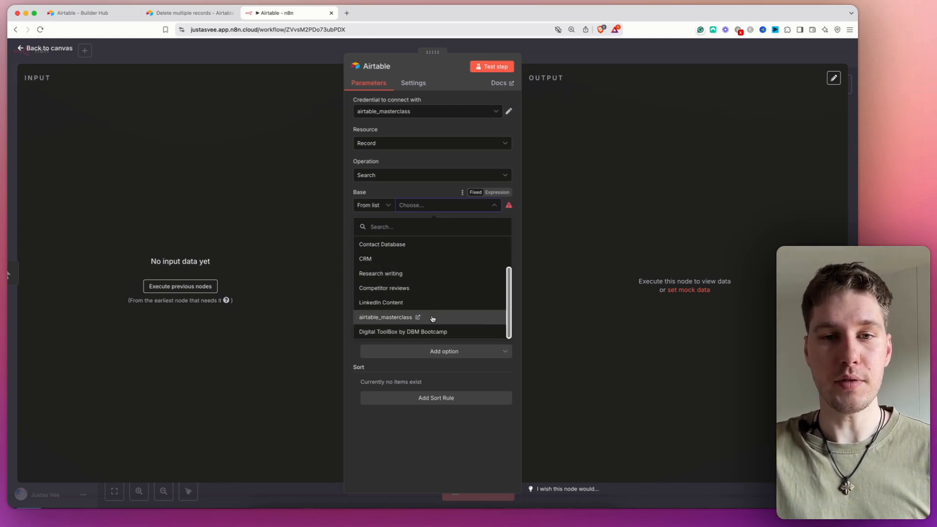
Step: Return to the workflow canvas and delete the Airtable node
{"action": "left_click", "coordinate": [586, 49]}
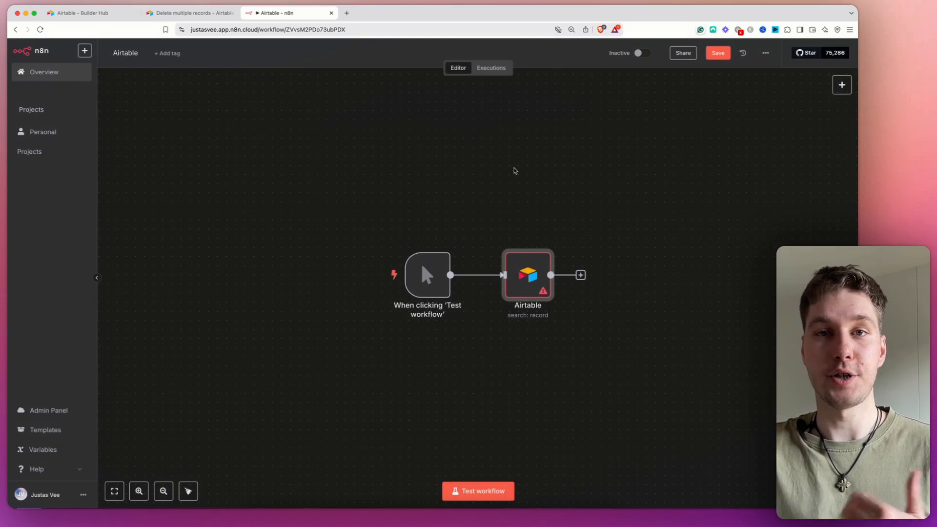
{"action": "left_click_drag", "start_coordinate": [522, 263], "coordinate": [539, 243]}
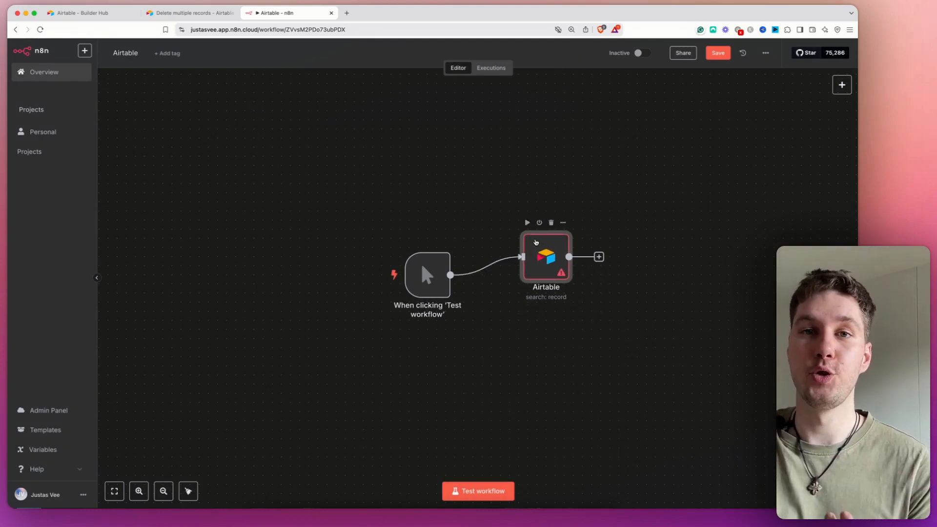
{"action": "left_click", "coordinate": [550, 224]}
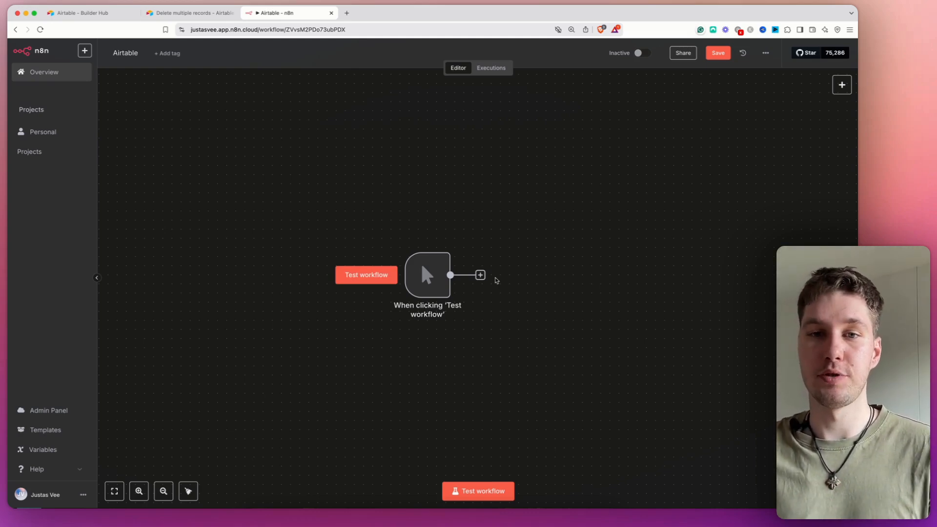
Step: Add an Airtable node with the Search records action after the manual trigger
{"action": "left_click", "coordinate": [480, 275]}
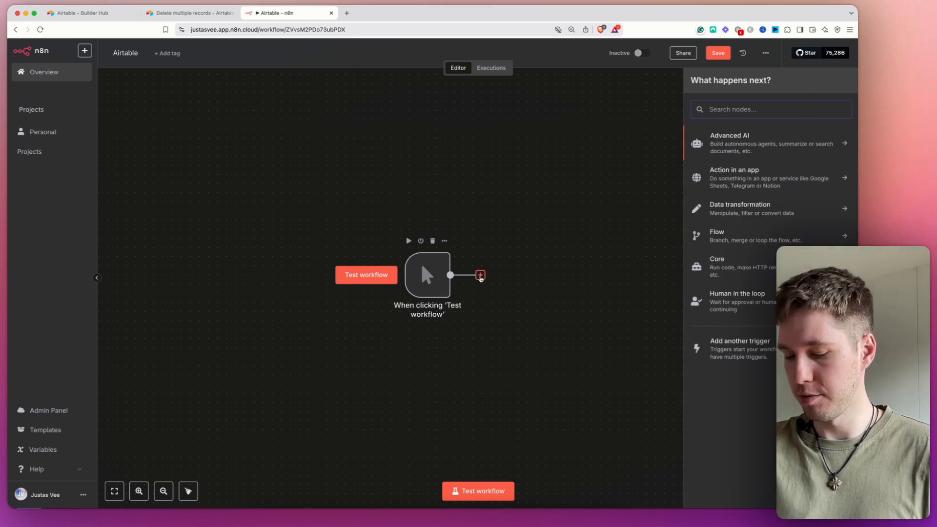
{"action": "type", "text": "airt"}
{"action": "left_click", "coordinate": [730, 138]}
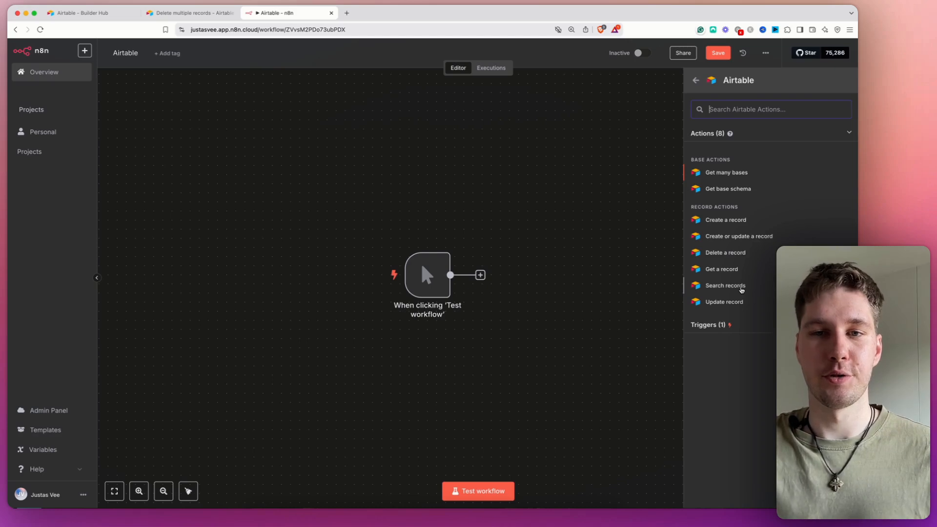
{"action": "left_click", "coordinate": [725, 286]}
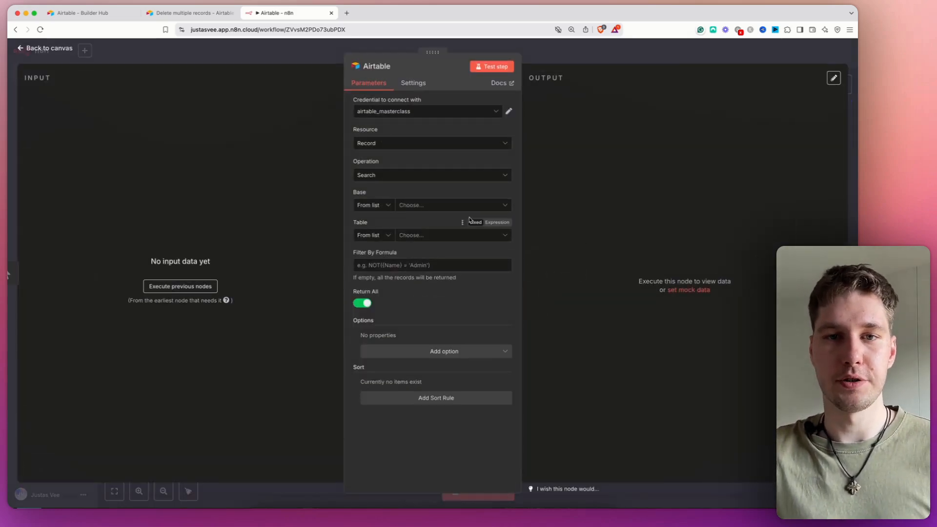
Step: Set the Airtable node's base to airtable_masterclass and its table to employees
{"action": "left_click", "coordinate": [456, 206]}
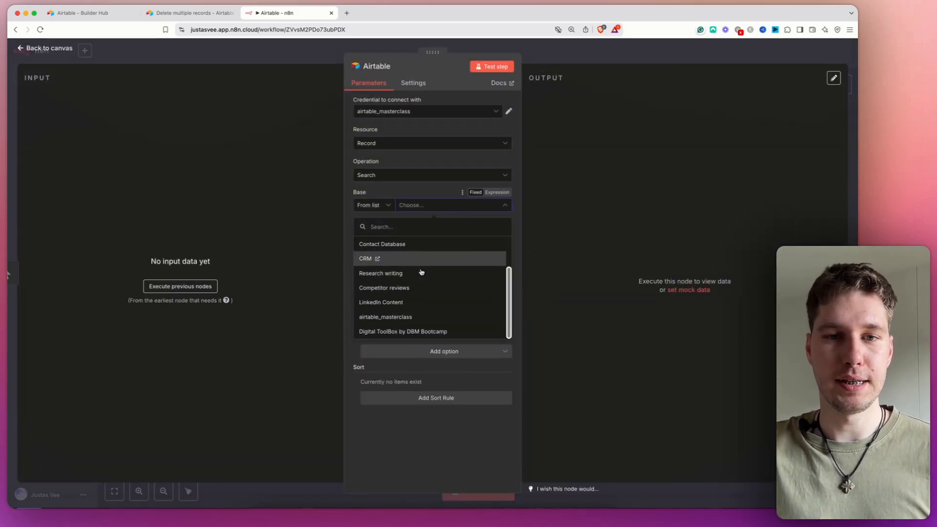
{"action": "left_click", "coordinate": [426, 319]}
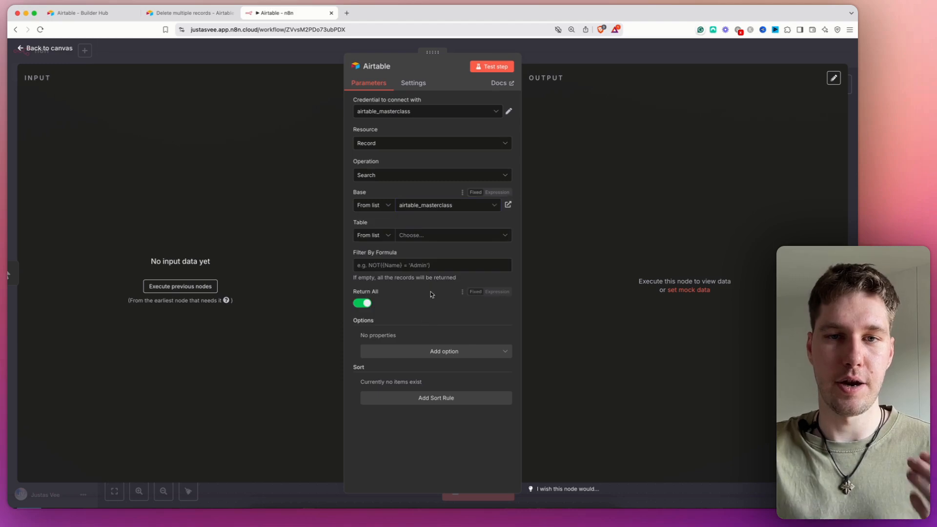
{"action": "left_click", "coordinate": [448, 236]}
{"action": "left_click", "coordinate": [421, 274]}
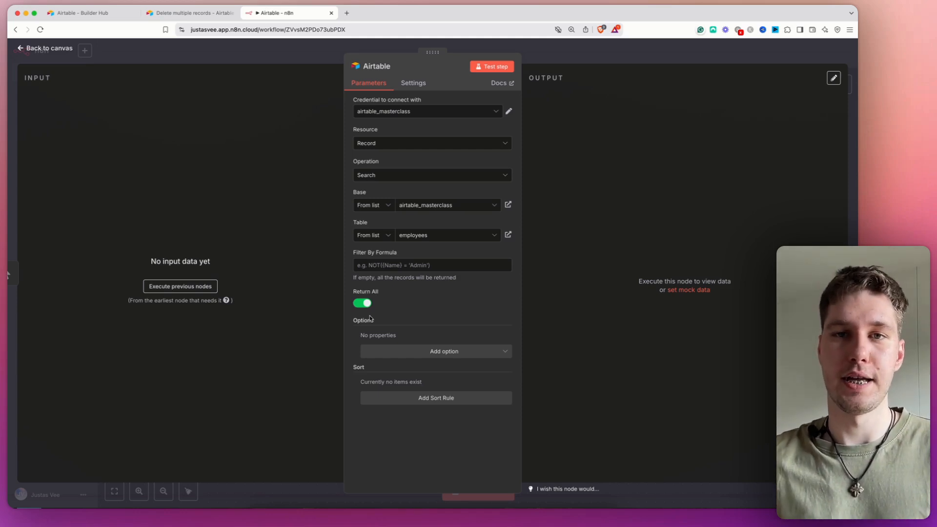
Step: Test the Airtable search node and view its output as a table, including the projects column
{"action": "left_click", "coordinate": [503, 67]}
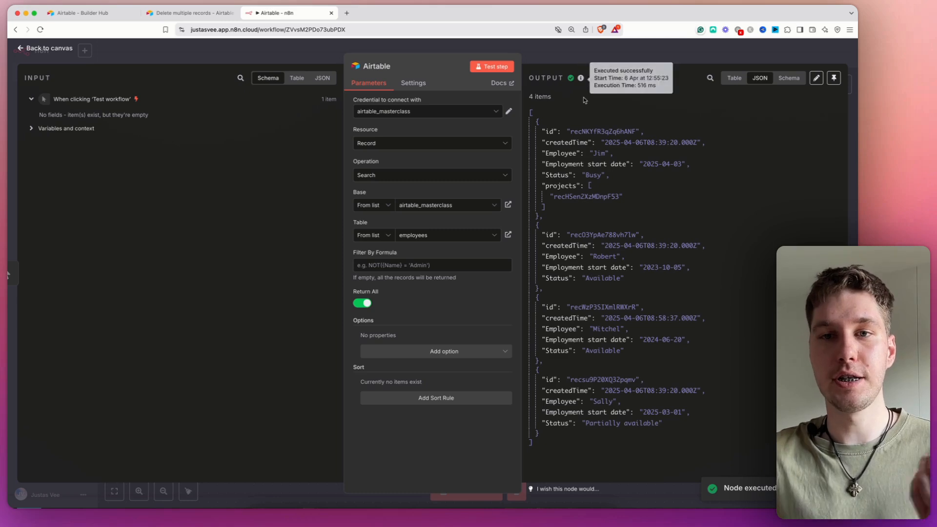
{"action": "left_click", "coordinate": [733, 79]}
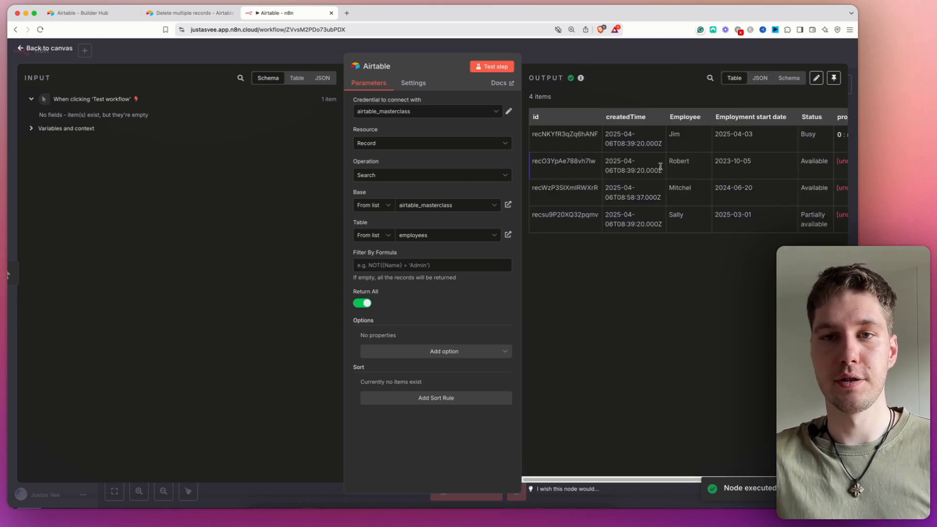
{"action": "scroll", "coordinate": [634, 168], "scroll_direction": "right", "scroll_amount": 5}
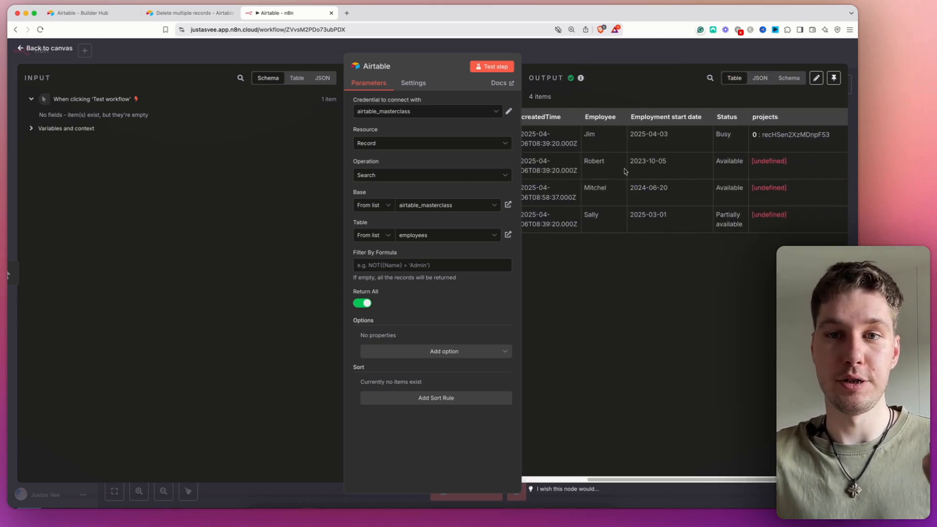
Step: Switch to Airtable, leave the Builder Hub and open the airtable_masterclass base
{"action": "left_click", "coordinate": [78, 13]}
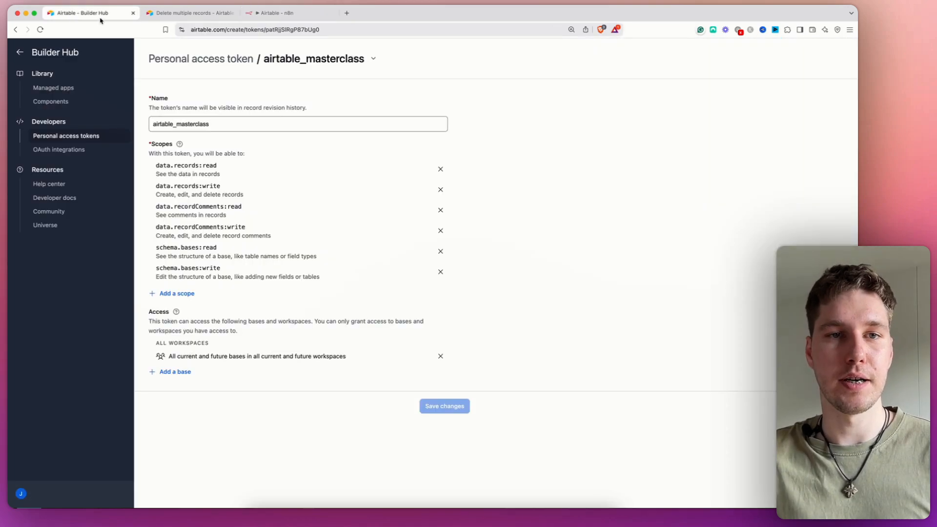
{"action": "left_click", "coordinate": [20, 53]}
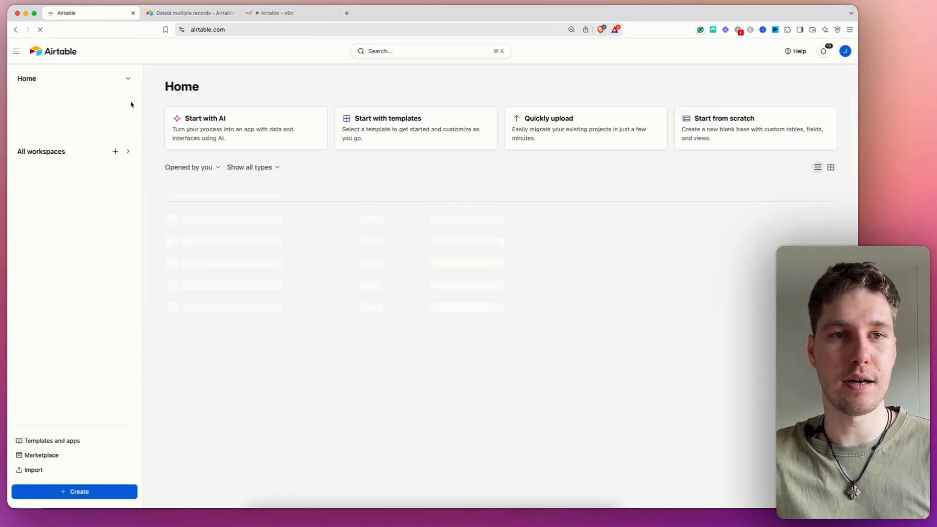
{"action": "left_click", "coordinate": [228, 224]}
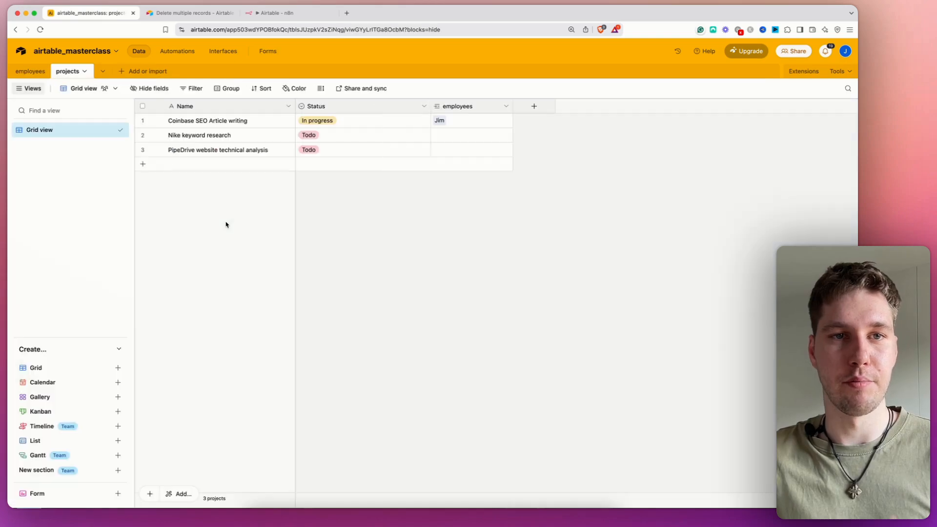
Step: View the employees table in Airtable and return to the n8n workflow canvas
{"action": "left_click", "coordinate": [30, 72]}
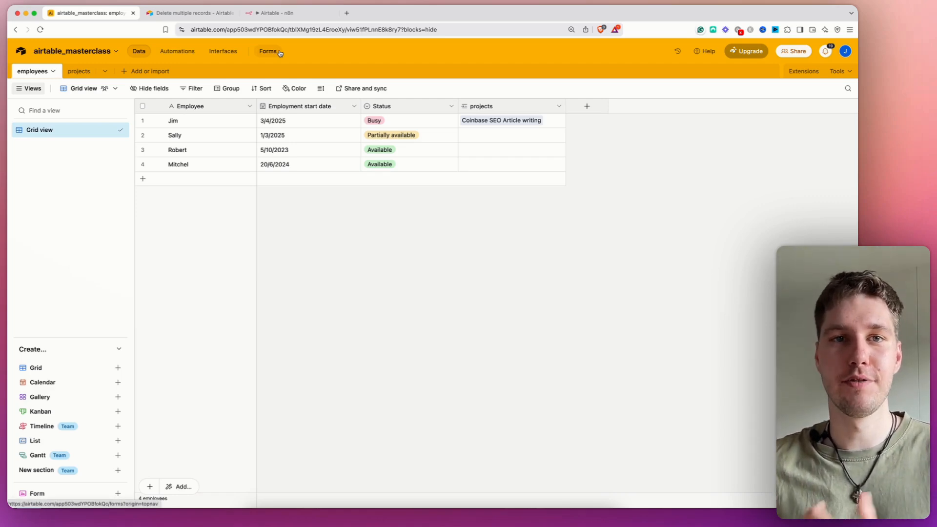
{"action": "left_click", "coordinate": [292, 14]}
{"action": "key", "text": "Escape"}
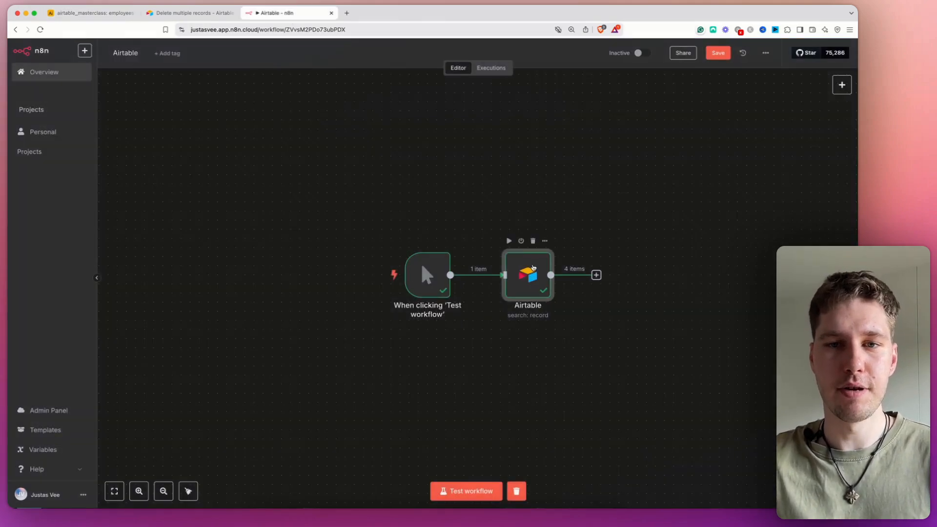
Step: Move the Airtable search node above the trigger's level and rename it "lest records"
{"action": "left_click_drag", "start_coordinate": [532, 277], "coordinate": [549, 228]}
{"action": "double_click", "coordinate": [549, 228]}
{"action": "left_click", "coordinate": [388, 67]}
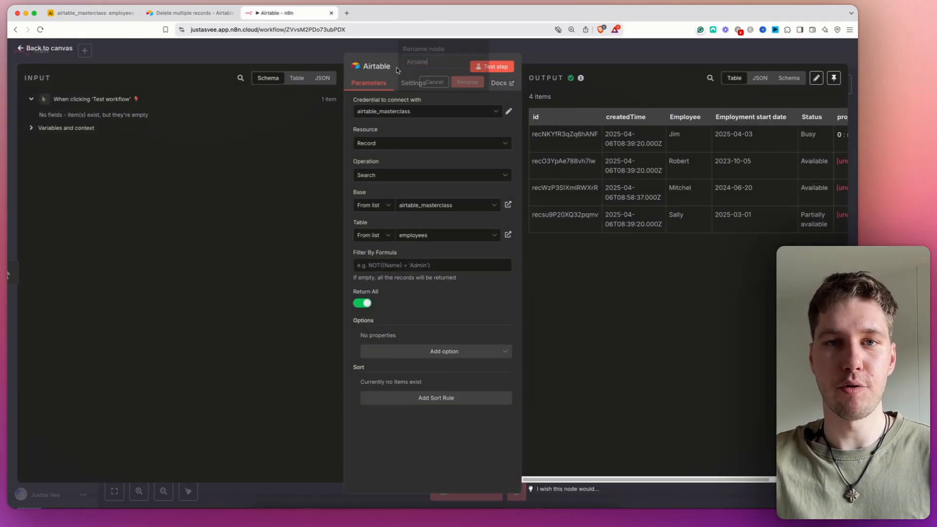
{"action": "type", "text": "test recprds"}
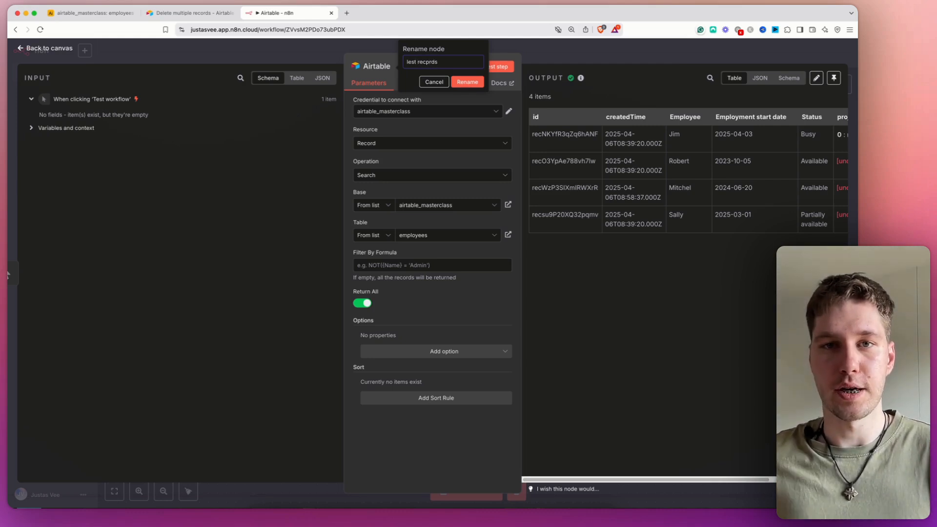
{"action": "key", "text": "BackSpace"}
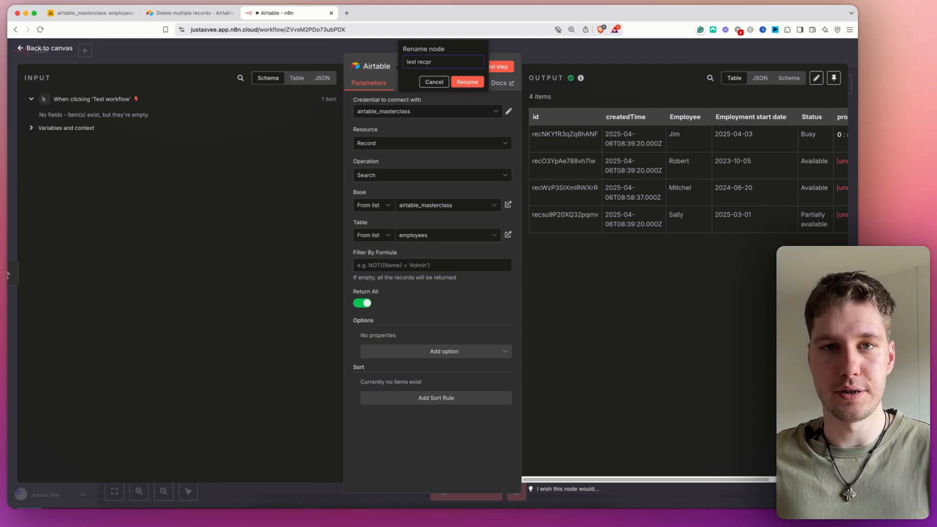
{"action": "type", "text": "ords"}
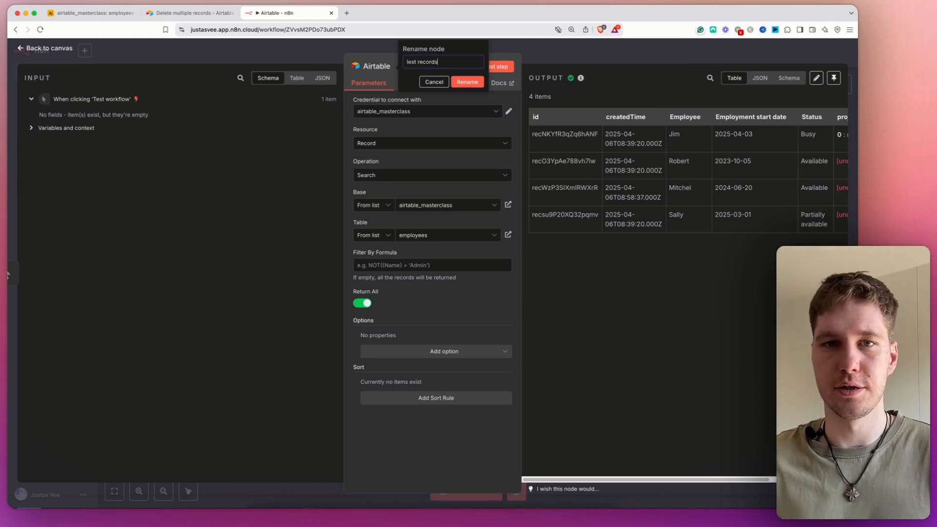
{"action": "left_click", "coordinate": [468, 82]}
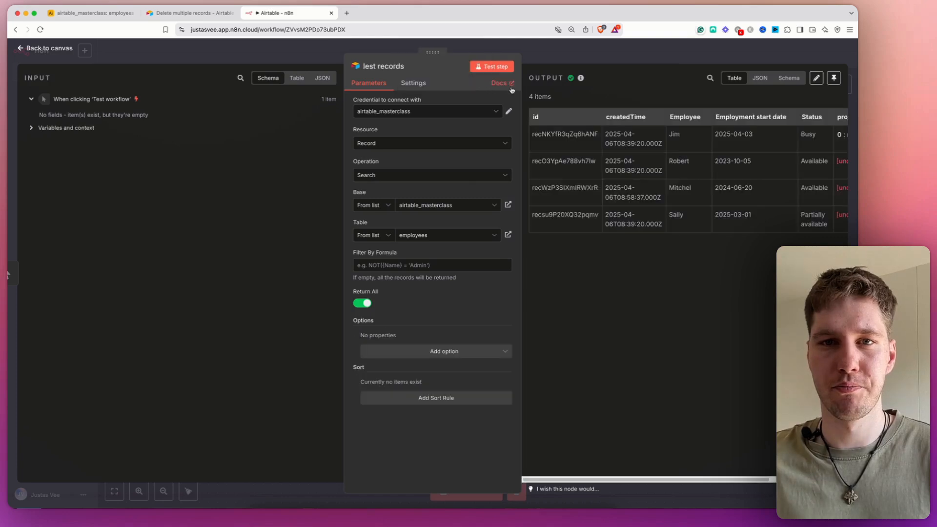
{"action": "key", "text": "Escape"}
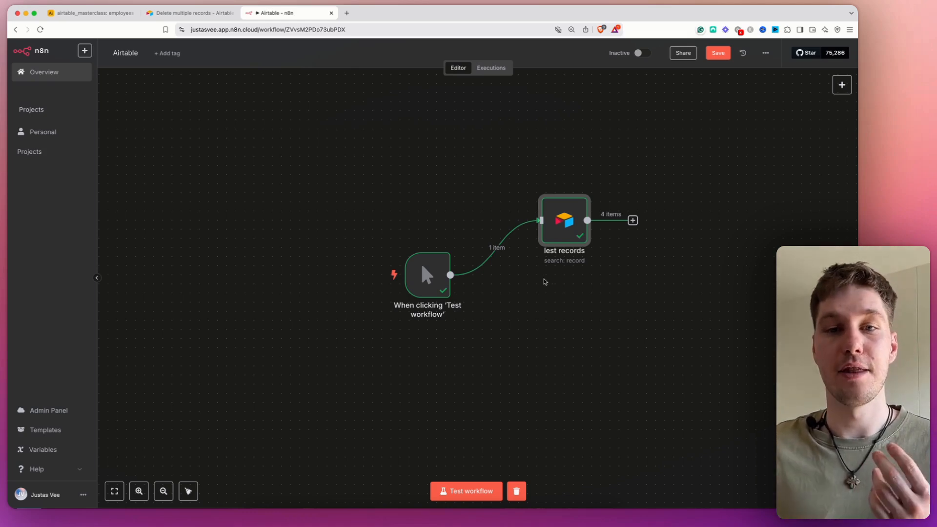
Step: Branch a second Airtable node with the Search records action off the manual trigger
{"action": "left_click_drag", "start_coordinate": [450, 275], "coordinate": [512, 299]}
{"action": "type", "text": "airt"}
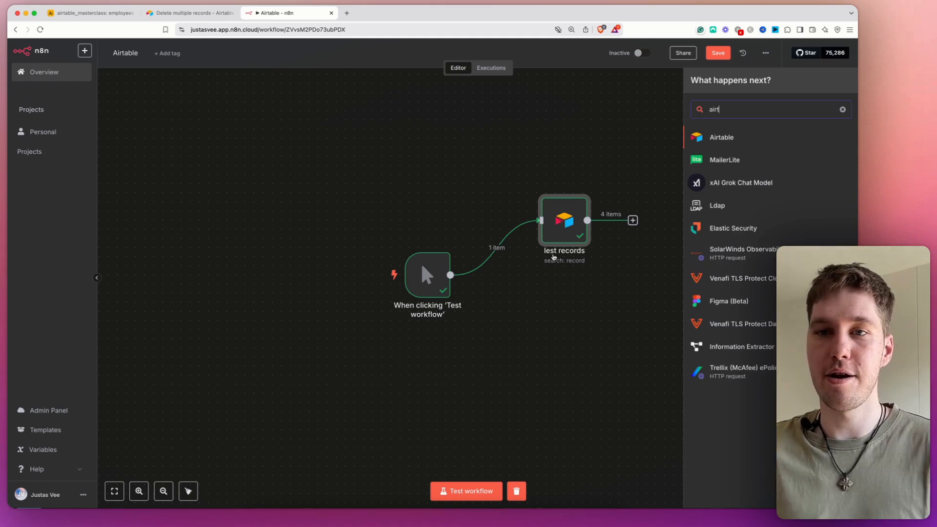
{"action": "left_click", "coordinate": [741, 139]}
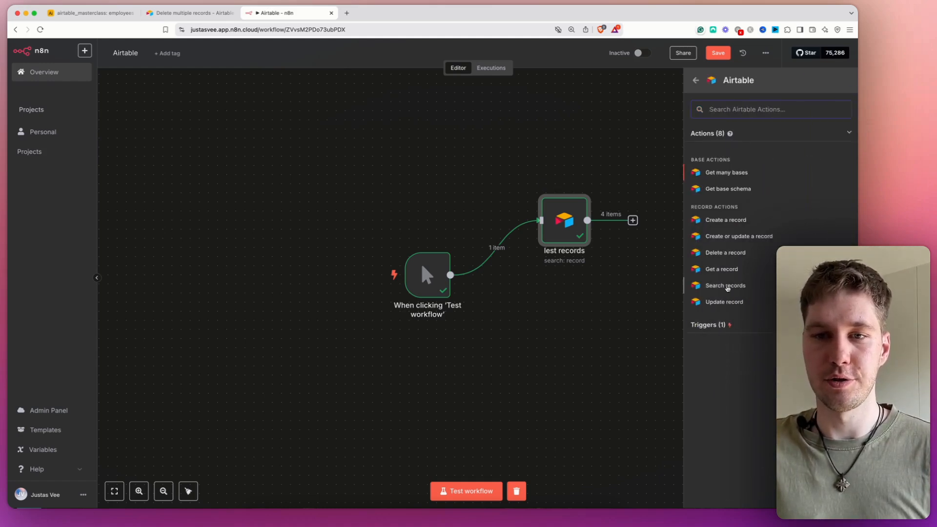
{"action": "left_click", "coordinate": [726, 286]}
Step: Set the second Airtable node's base to airtable_masterclass and its table to employees
{"action": "left_click", "coordinate": [449, 206]}
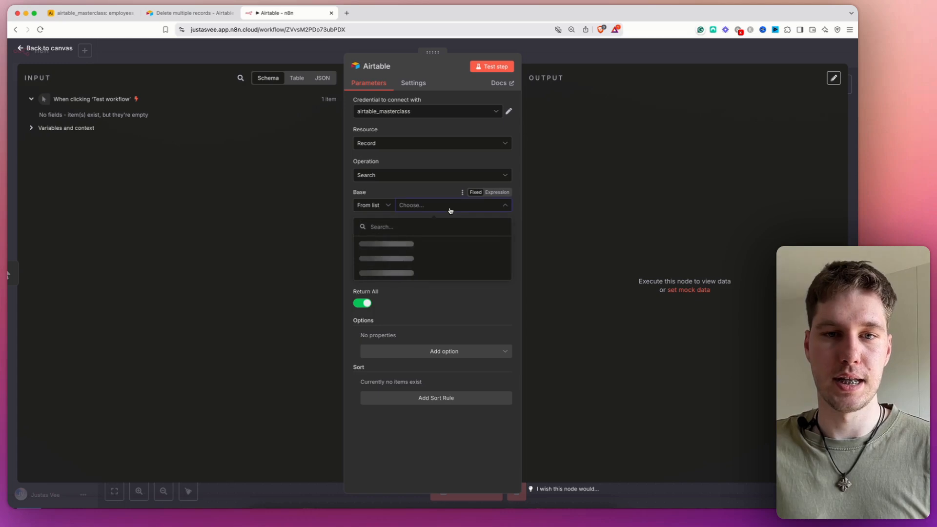
{"action": "scroll", "coordinate": [420, 293], "scroll_direction": "down", "scroll_amount": 2}
{"action": "left_click", "coordinate": [411, 316]}
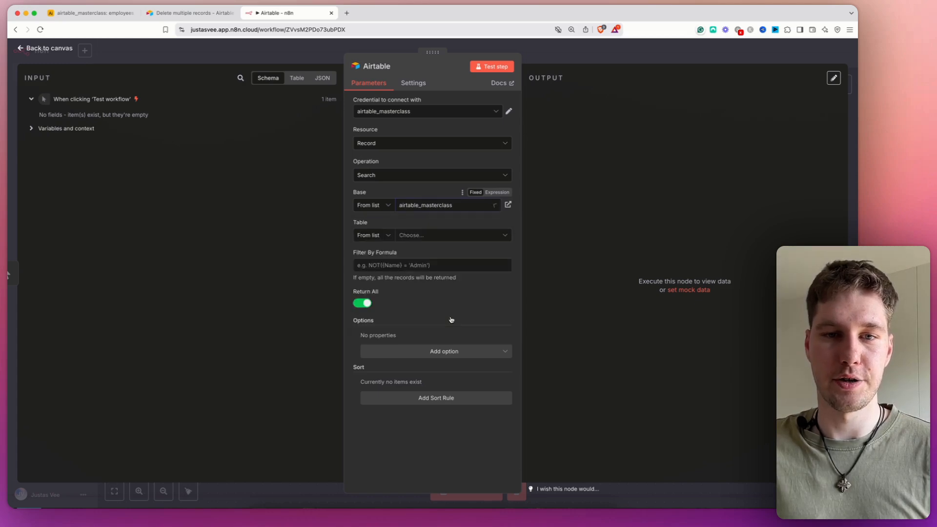
{"action": "left_click", "coordinate": [448, 238]}
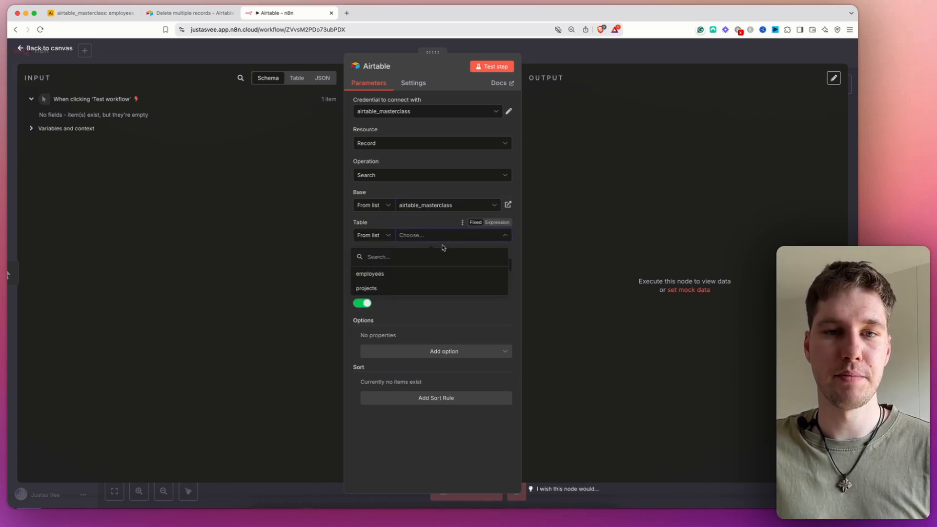
{"action": "left_click", "coordinate": [423, 275]}
Step: Set the node's Filter By Formula to {Status}='Available', checking the field name in the Airtable employees table
{"action": "left_click", "coordinate": [413, 265]}
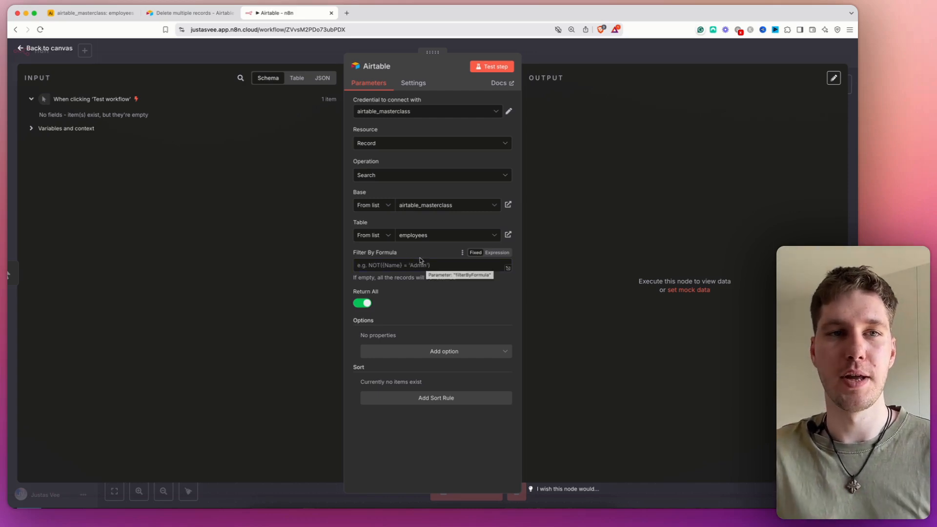
{"action": "left_click", "coordinate": [92, 13]}
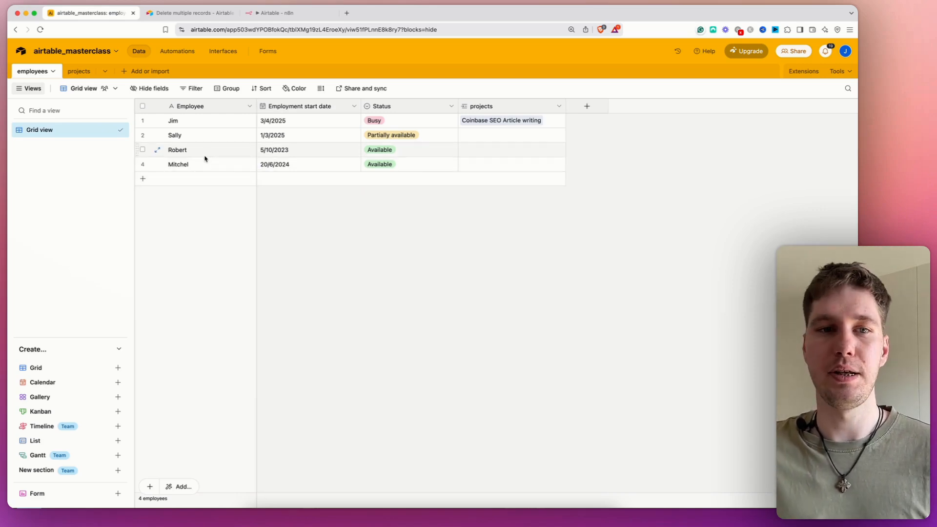
{"action": "left_click", "coordinate": [303, 12]}
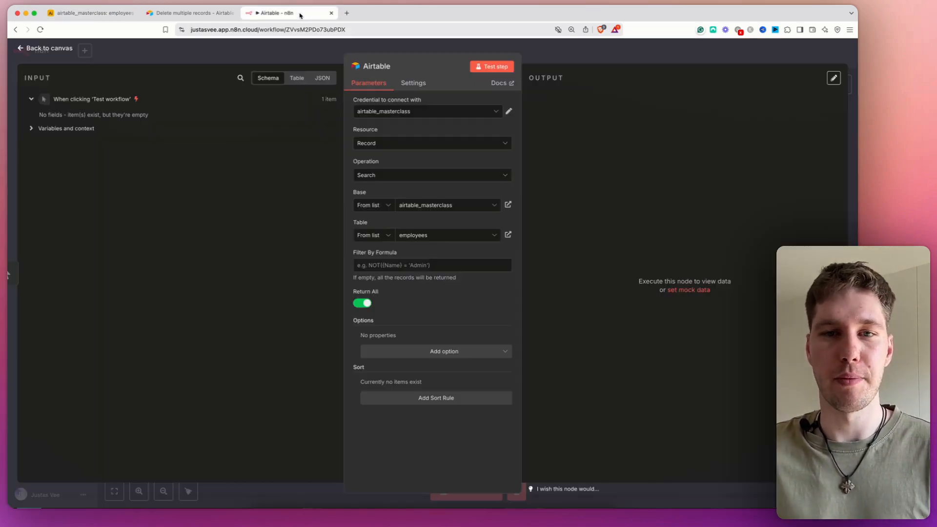
{"action": "left_click", "coordinate": [398, 266]}
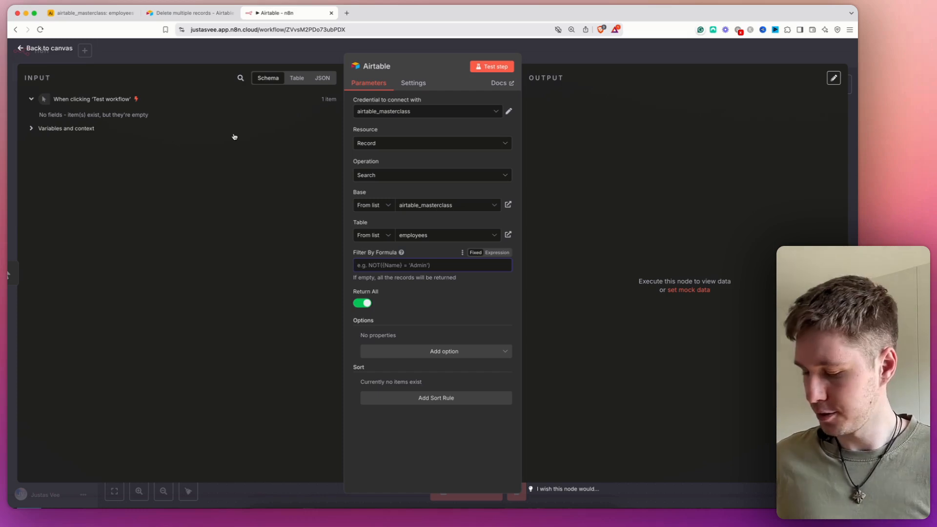
{"action": "type", "text": "{"}
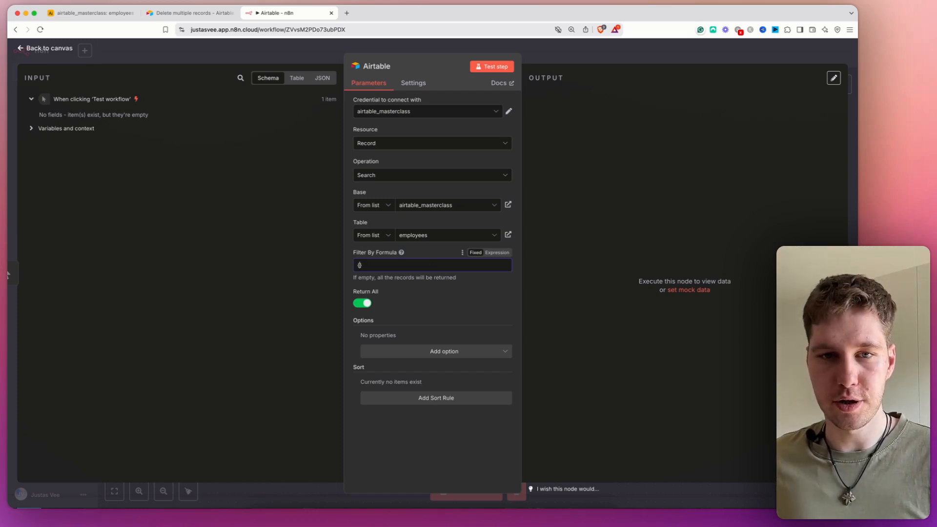
{"action": "left_click", "coordinate": [102, 16]}
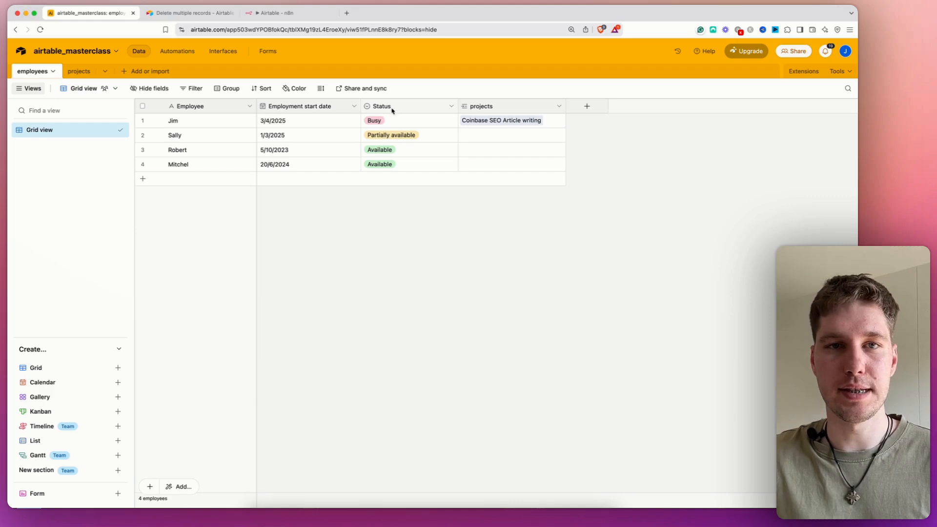
{"action": "left_click", "coordinate": [288, 15]}
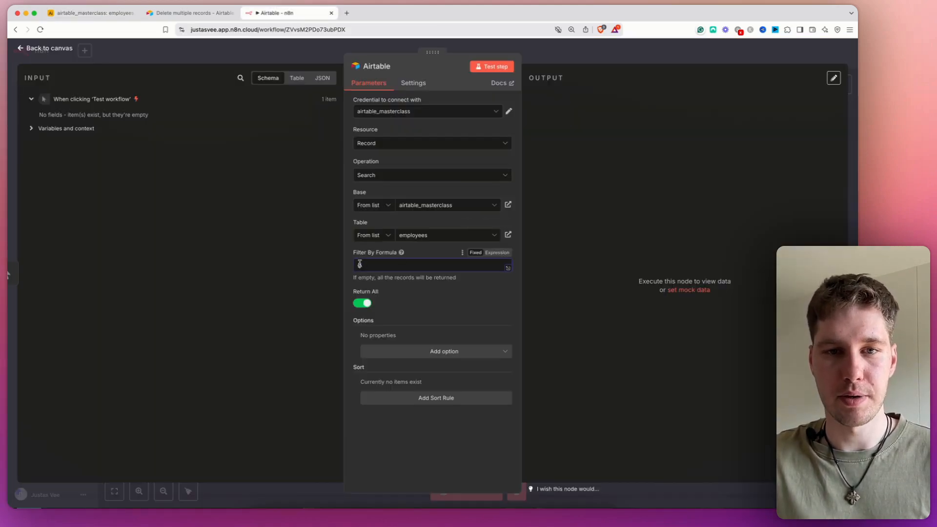
{"action": "type", "text": "Status}="}
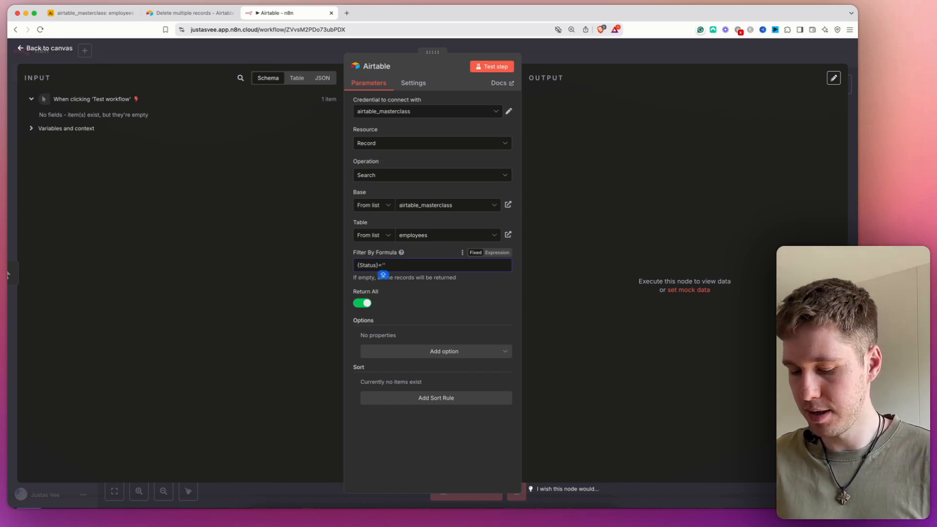
{"action": "type", "text": "'Available'"}
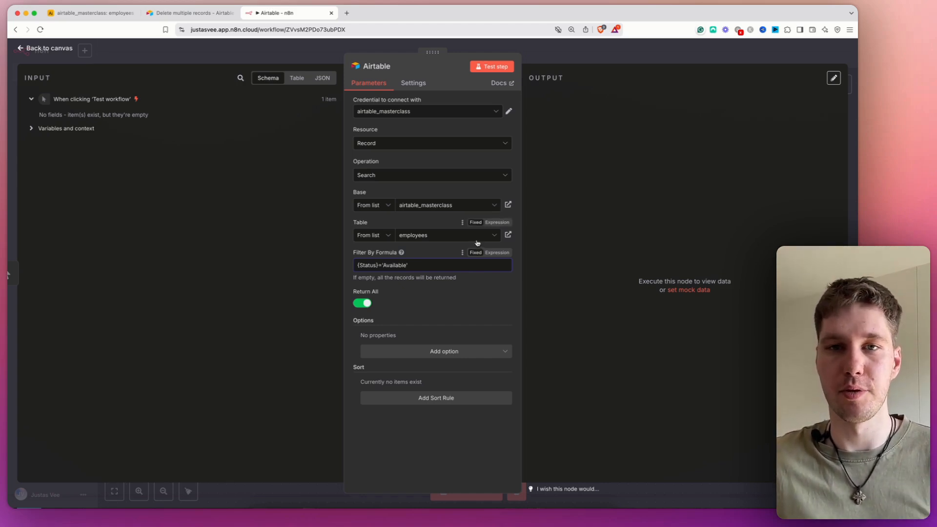
Step: Test the filtered search and compare its output with the Status column of the employees table in Airtable
{"action": "left_click", "coordinate": [493, 66]}
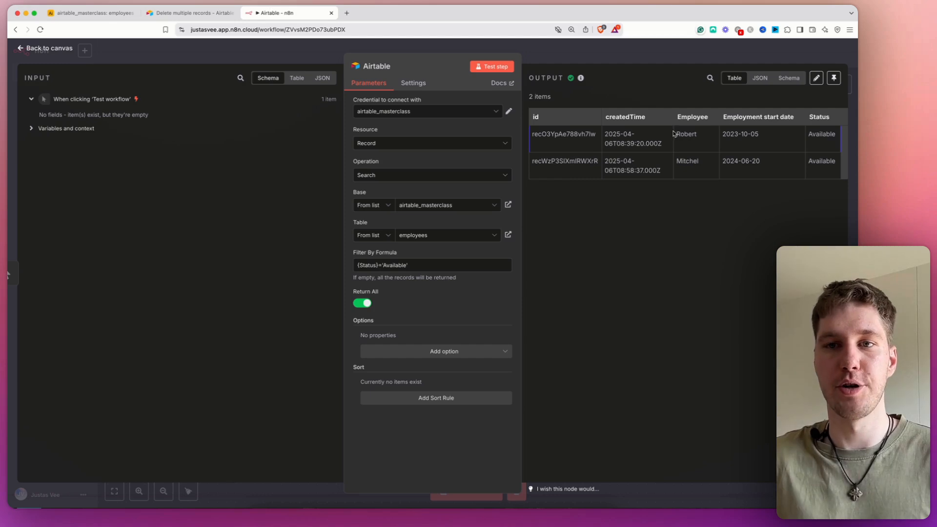
{"action": "left_click", "coordinate": [89, 13]}
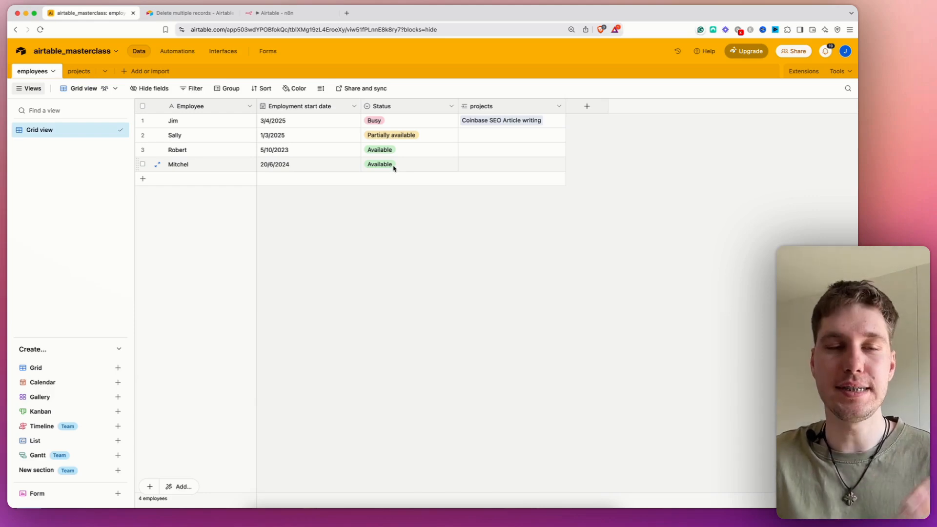
{"action": "left_click", "coordinate": [305, 11]}
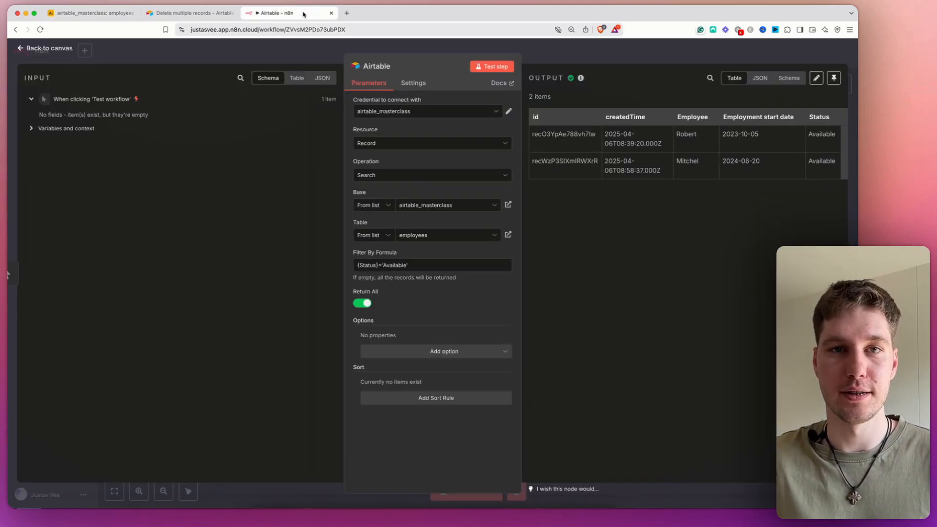
Step: Place the second Airtable node directly below lest records and rename it "filter"
{"action": "left_click", "coordinate": [574, 59]}
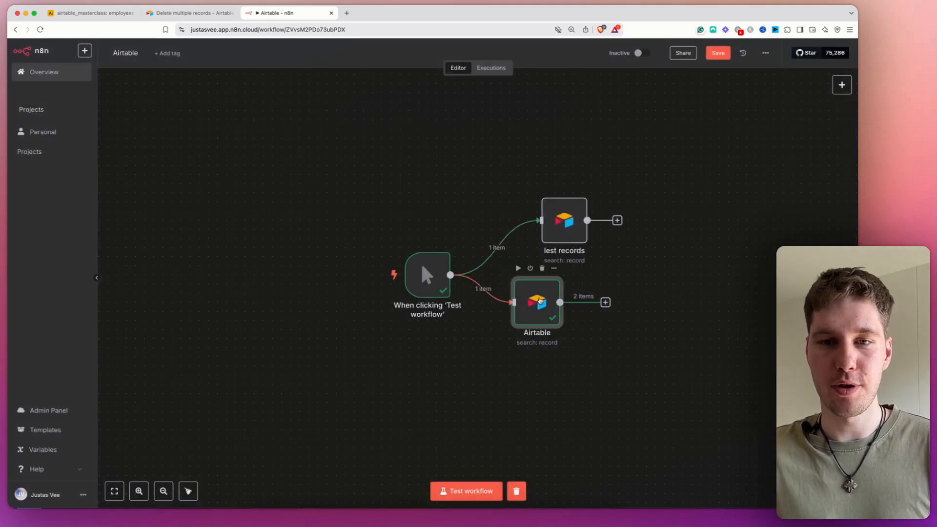
{"action": "left_click_drag", "start_coordinate": [576, 301], "coordinate": [569, 313]}
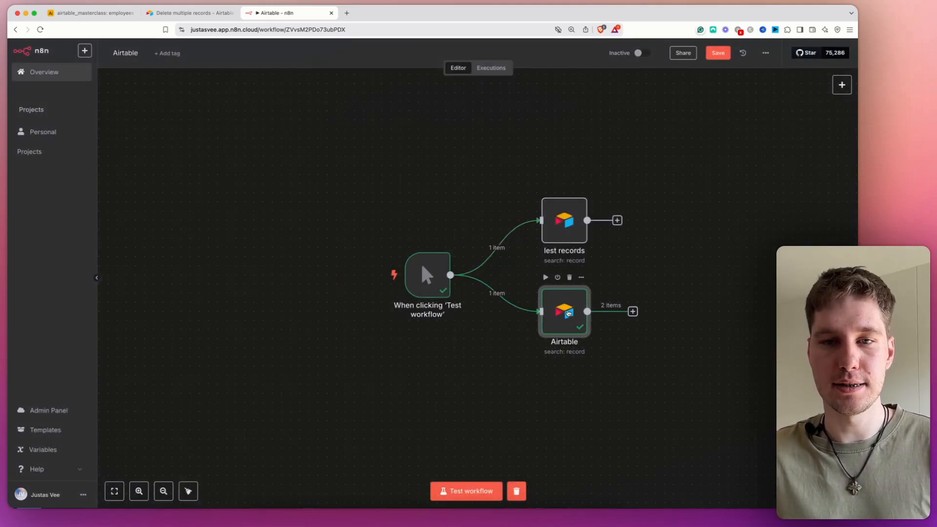
{"action": "double_click", "coordinate": [569, 313]}
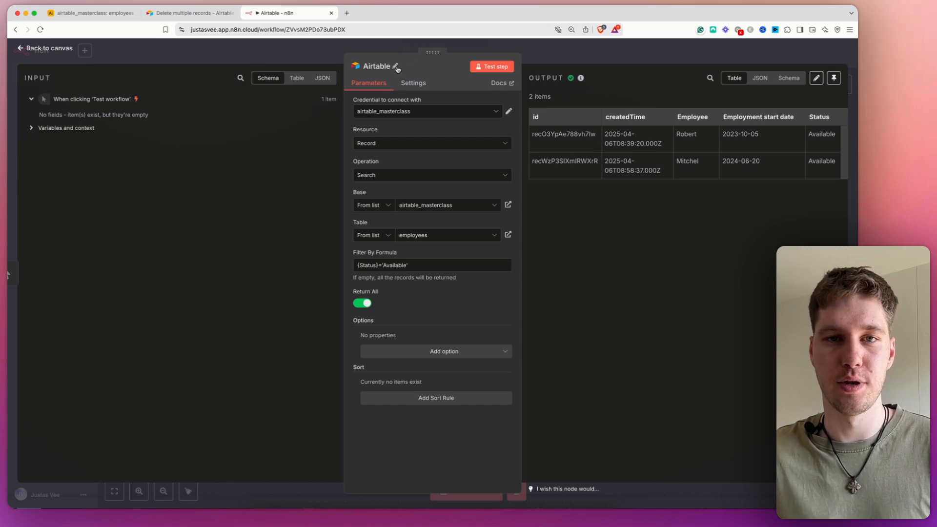
{"action": "left_click", "coordinate": [393, 67]}
{"action": "double_click", "coordinate": [434, 63]}
{"action": "type", "text": "filter"}
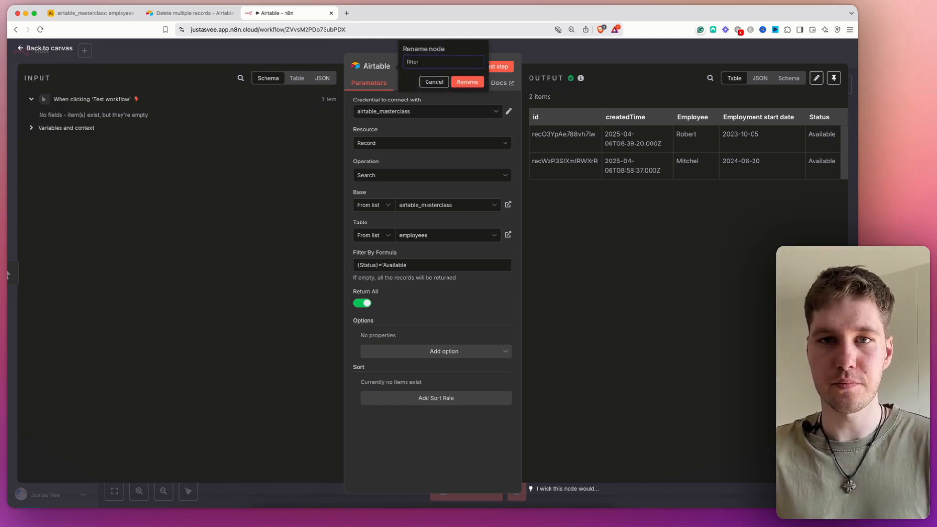
{"action": "left_click", "coordinate": [469, 82]}
{"action": "left_click", "coordinate": [557, 56]}
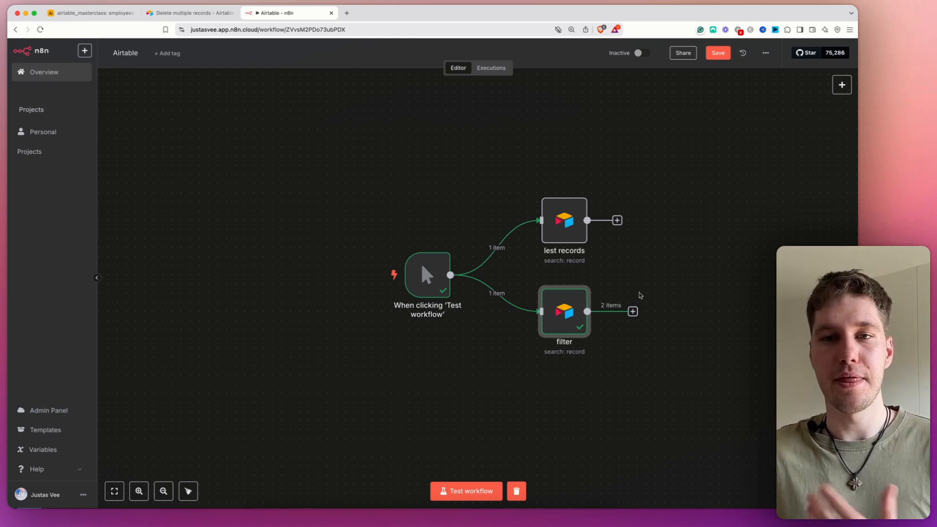
Step: Reopen the filter node and examine its Filter By Formula expression
{"action": "mouse_move", "coordinate": [579, 314]}
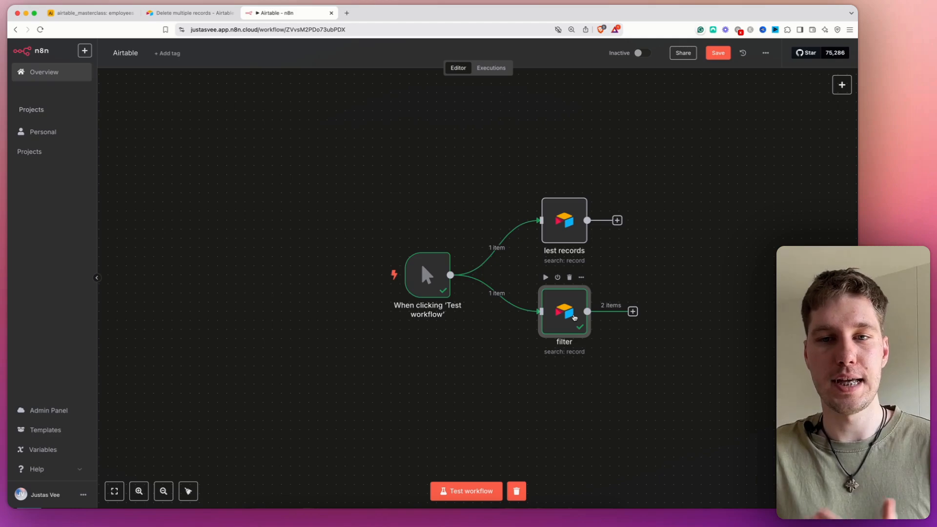
{"action": "double_click", "coordinate": [574, 318]}
{"action": "left_click_drag", "start_coordinate": [441, 265], "coordinate": [356, 264]}
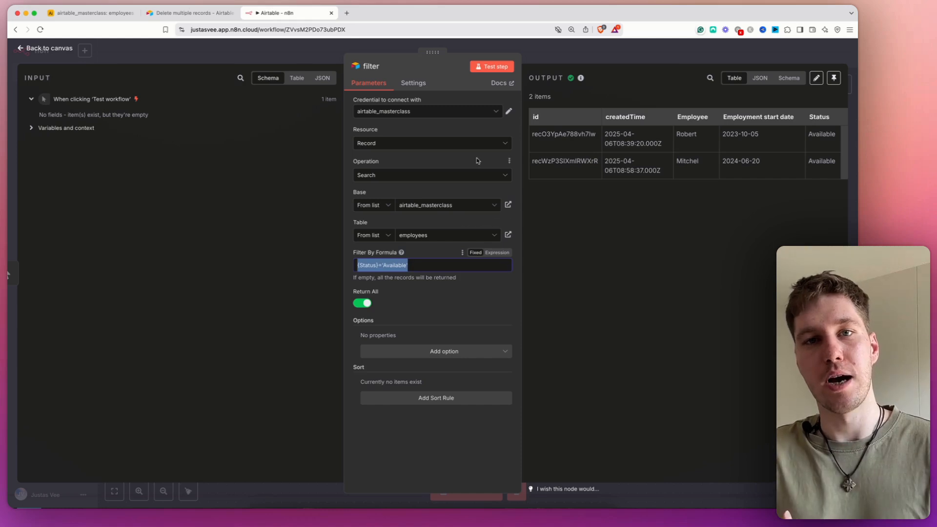
{"action": "left_click", "coordinate": [577, 54]}
Step: Run the lest records node on its own and view its output, including the projects column
{"action": "left_click", "coordinate": [545, 187]}
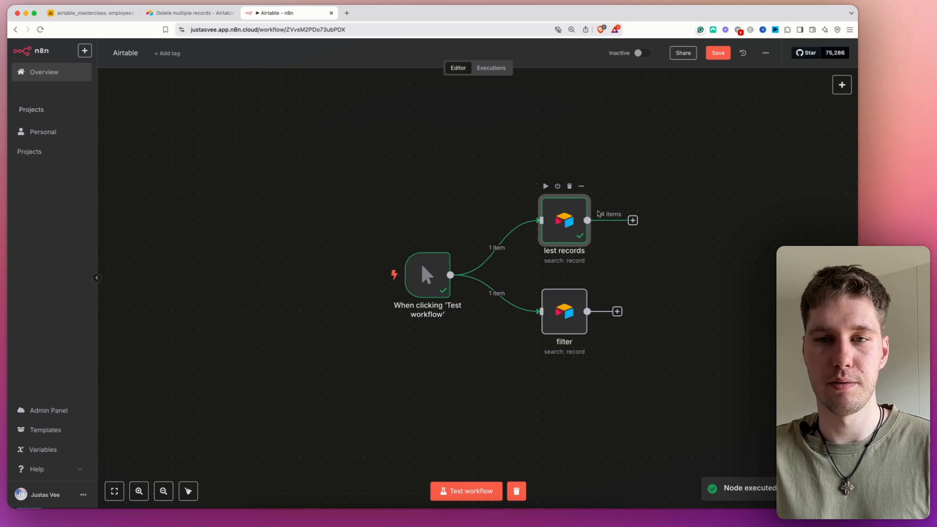
{"action": "double_click", "coordinate": [572, 226]}
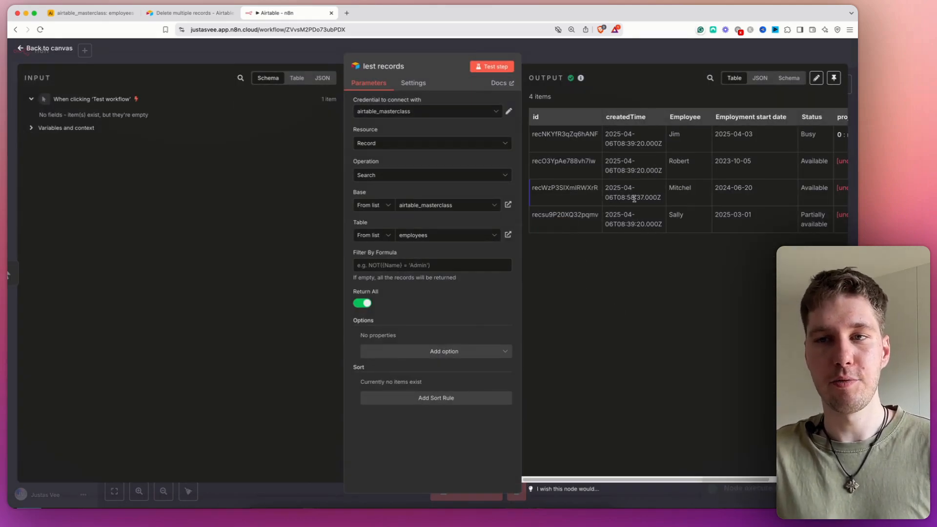
{"action": "scroll", "coordinate": [635, 201], "scroll_direction": "right", "scroll_amount": 3}
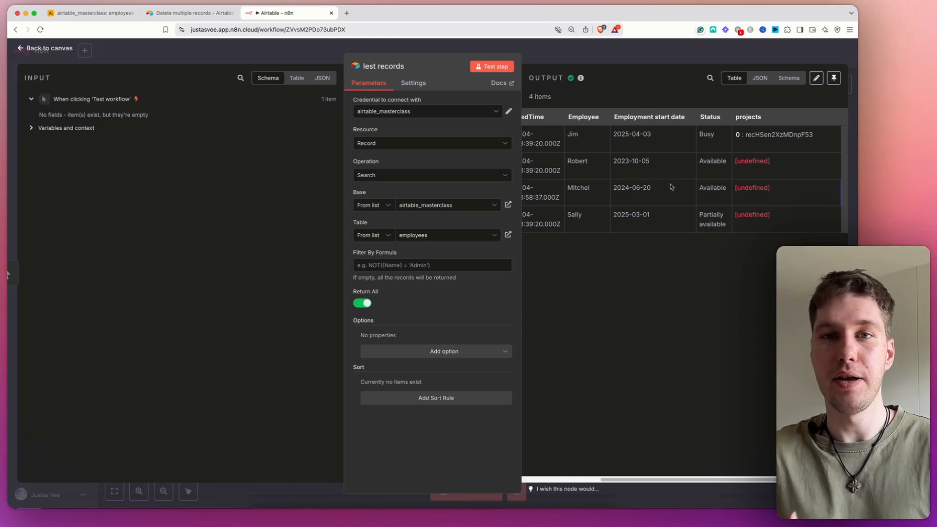
Step: Add a Filter node connected to the output of the lest records node
{"action": "left_click", "coordinate": [604, 61]}
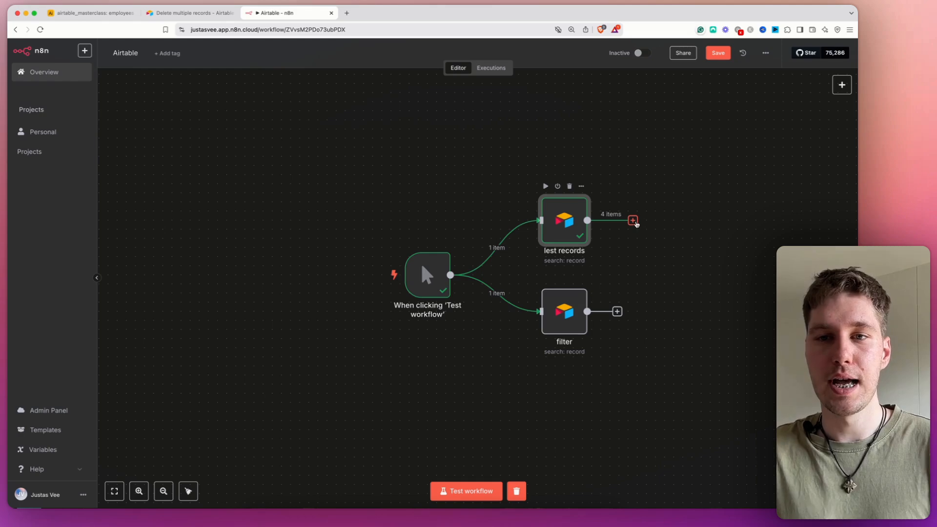
{"action": "left_click", "coordinate": [633, 221]}
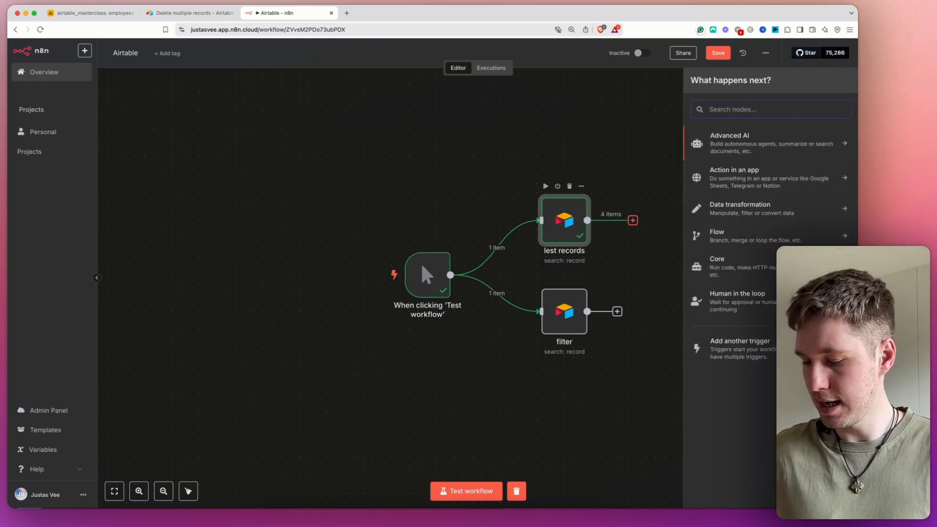
{"action": "type", "text": "filt"}
{"action": "left_click", "coordinate": [735, 146]}
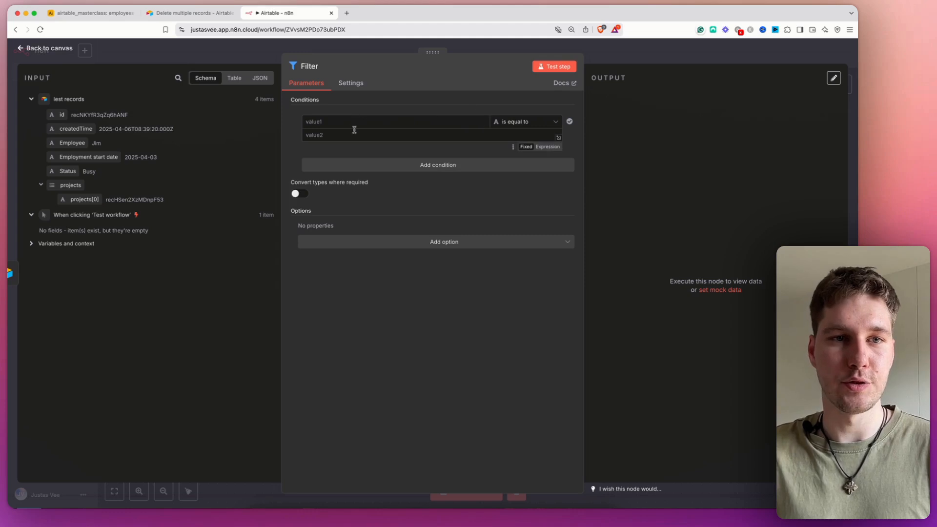
Step: Set the Filter condition so the Status field from lest records is equal to Available
{"action": "left_click_drag", "start_coordinate": [65, 171], "coordinate": [322, 122]}
{"action": "left_click", "coordinate": [357, 105]}
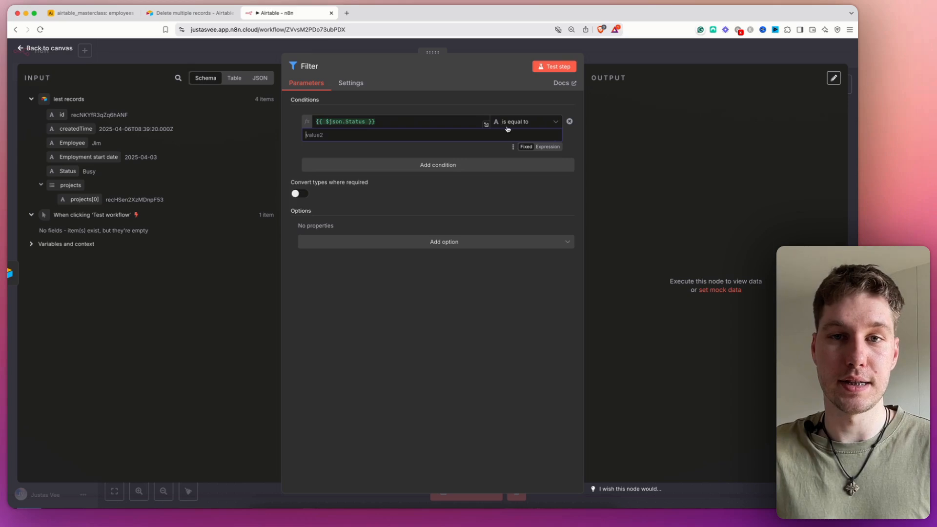
{"action": "left_click", "coordinate": [336, 134]}
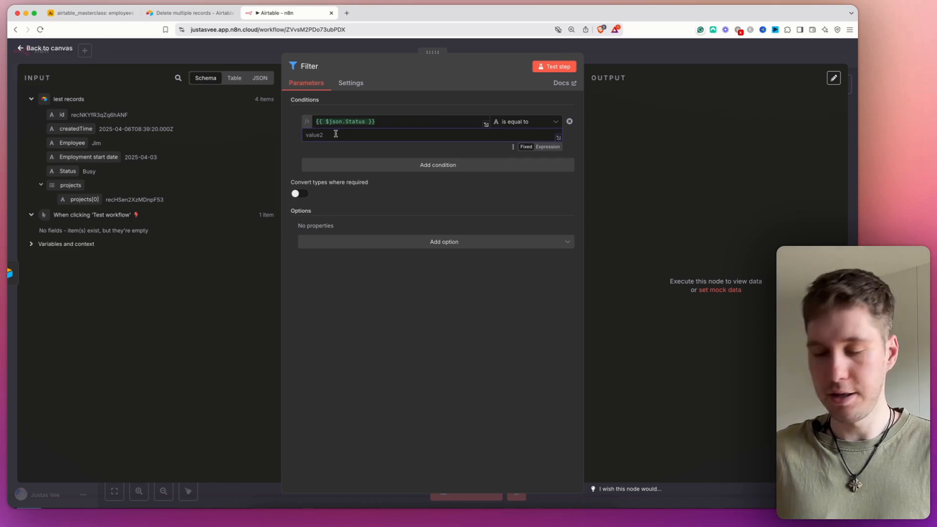
{"action": "type", "text": "Available"}
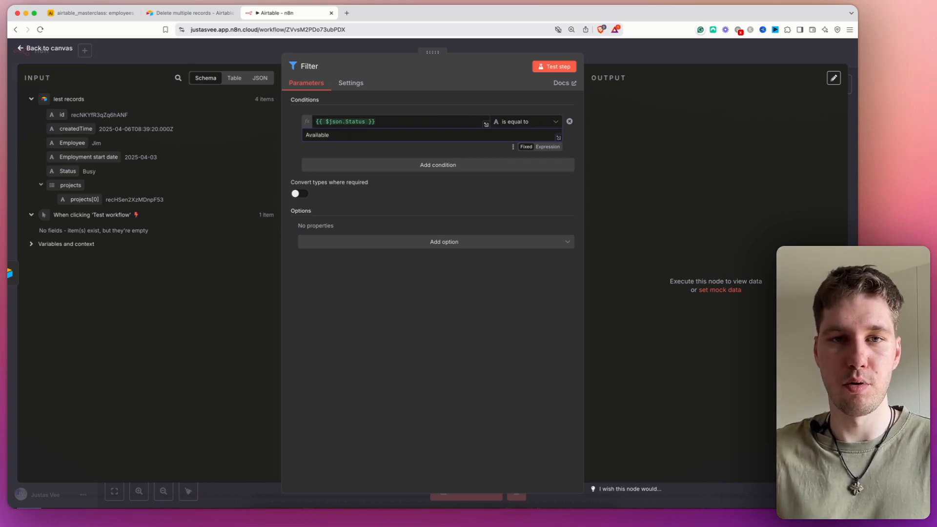
Step: Test the Filter node and review its kept and discarded items, including the Status and projects columns
{"action": "left_click", "coordinate": [554, 67]}
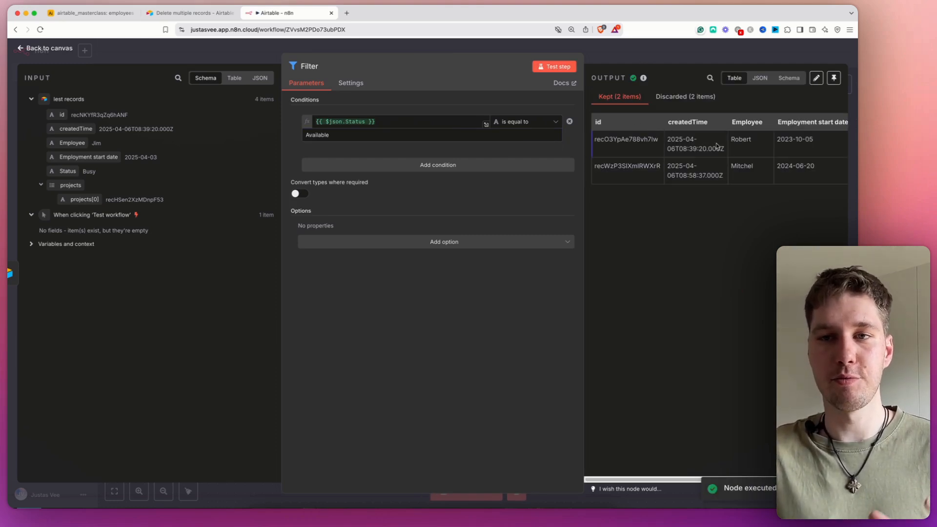
{"action": "scroll", "coordinate": [755, 181], "scroll_direction": "right", "scroll_amount": 3}
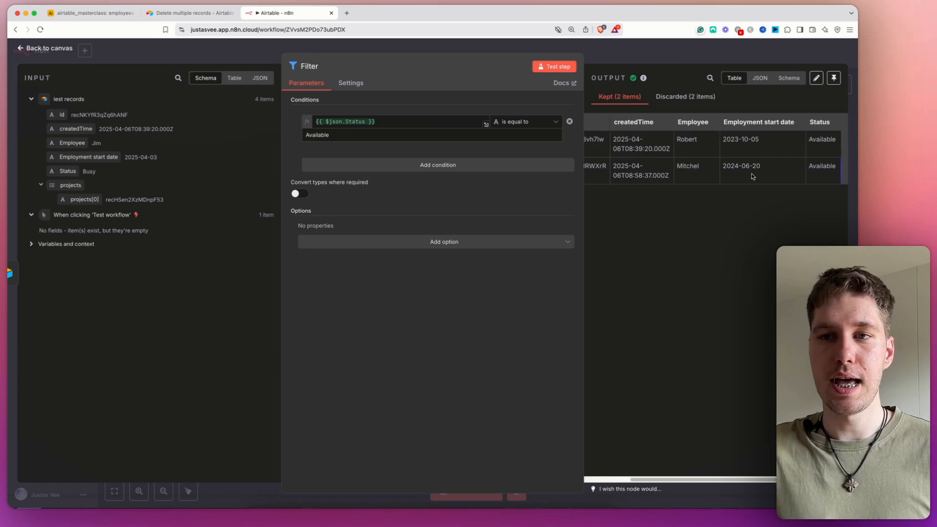
{"action": "left_click", "coordinate": [671, 100]}
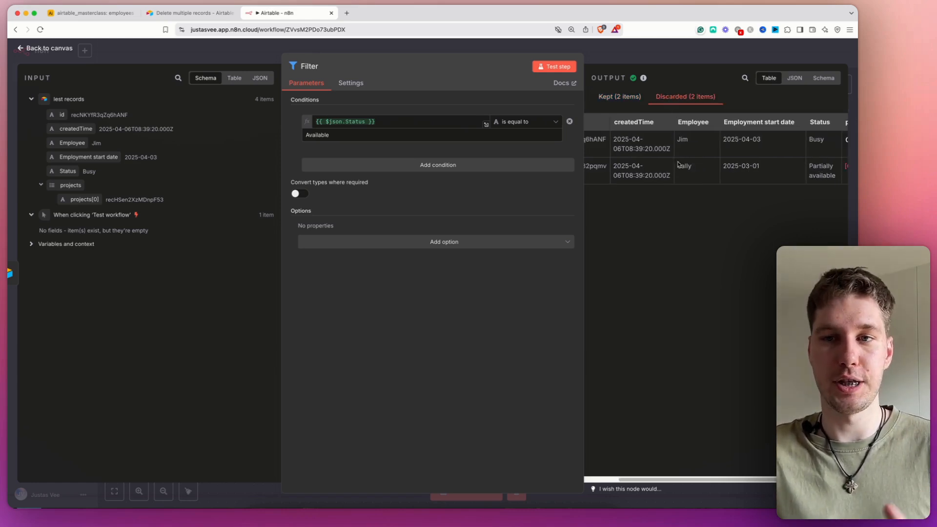
{"action": "scroll", "coordinate": [683, 153], "scroll_direction": "right", "scroll_amount": 2}
{"action": "scroll", "coordinate": [685, 155], "scroll_direction": "right", "scroll_amount": 3}
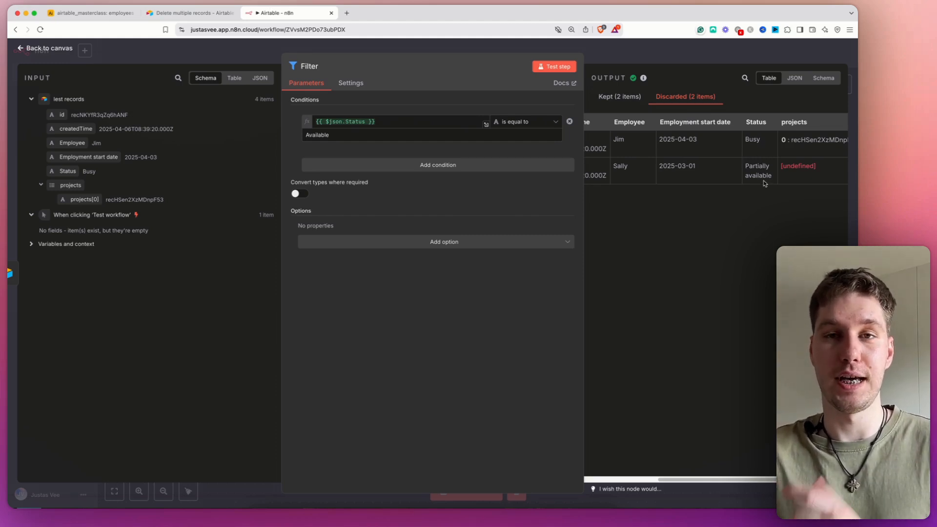
{"action": "left_click", "coordinate": [695, 63]}
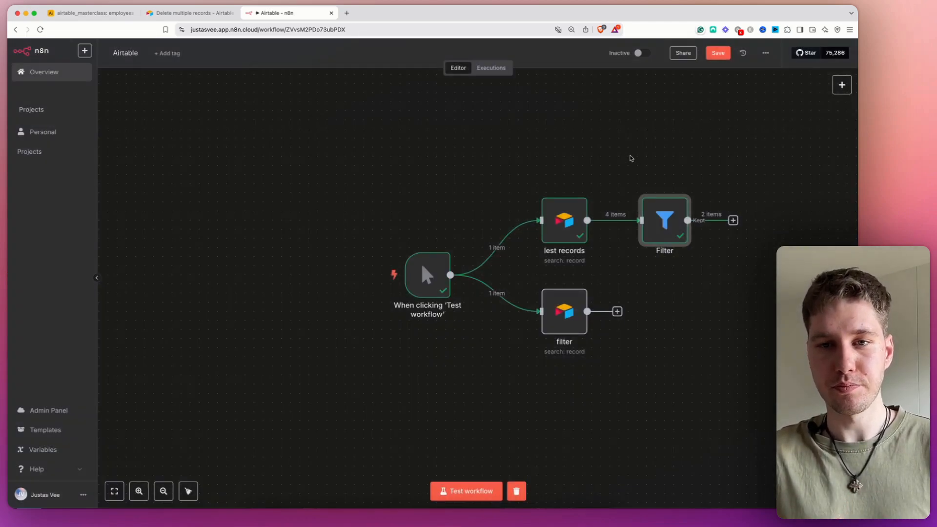
Step: Rename the lest records node as "list records" and return to the canvas
{"action": "double_click", "coordinate": [563, 226]}
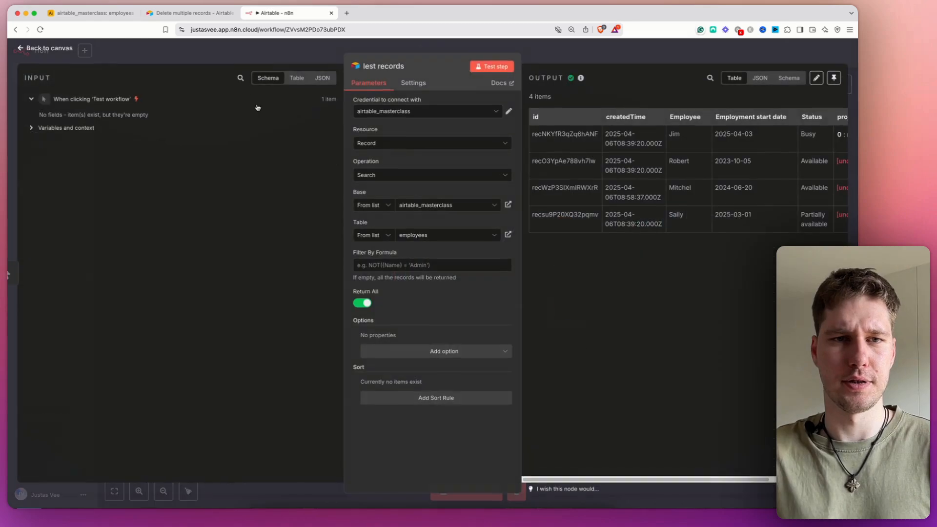
{"action": "left_click", "coordinate": [374, 64]}
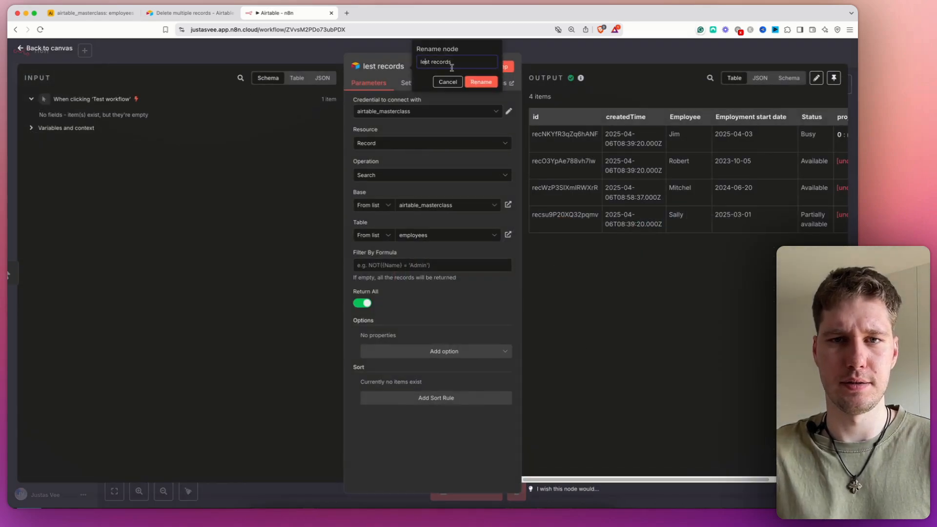
{"action": "key", "text": "BackSpace"}
{"action": "type", "text": "i"}
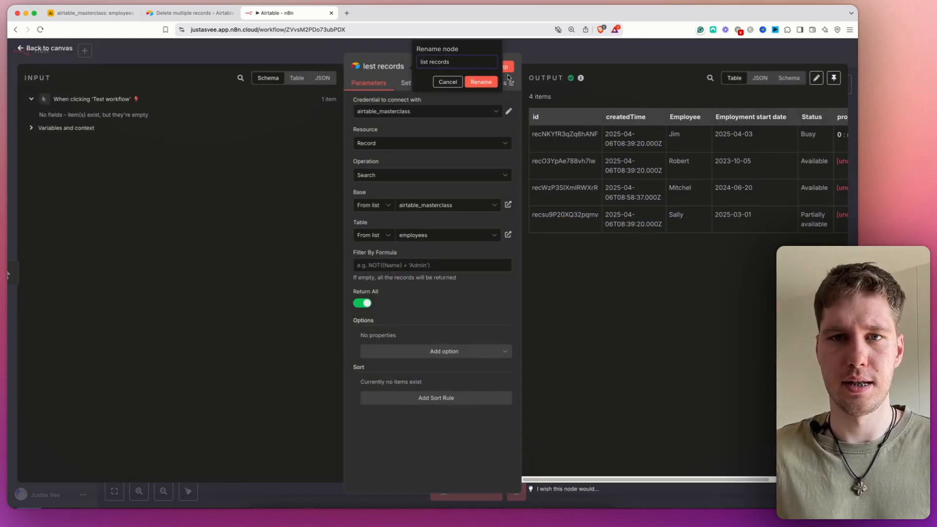
{"action": "left_click", "coordinate": [481, 82]}
{"action": "key", "text": "Escape"}
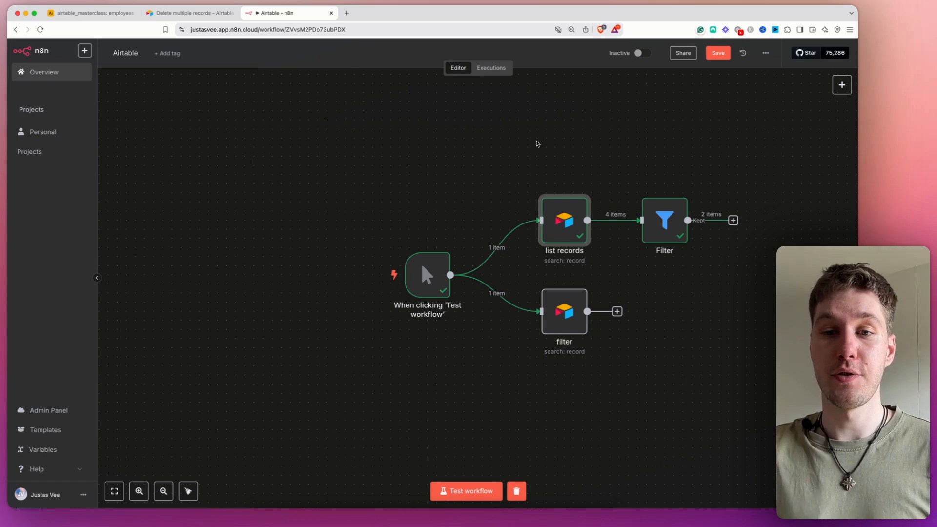
Step: Run the Airtable filter node on its own and review its Filter By Formula expression and output
{"action": "mouse_move", "coordinate": [584, 300]}
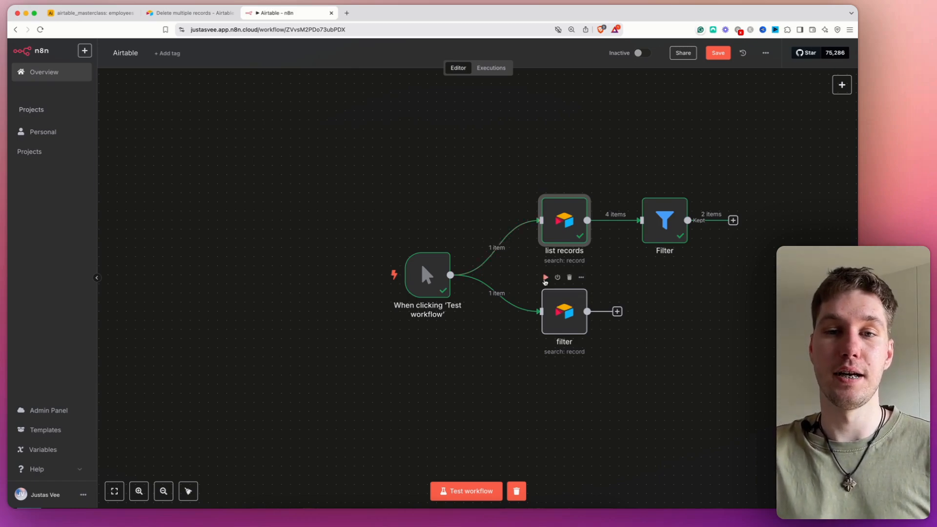
{"action": "left_click", "coordinate": [546, 278]}
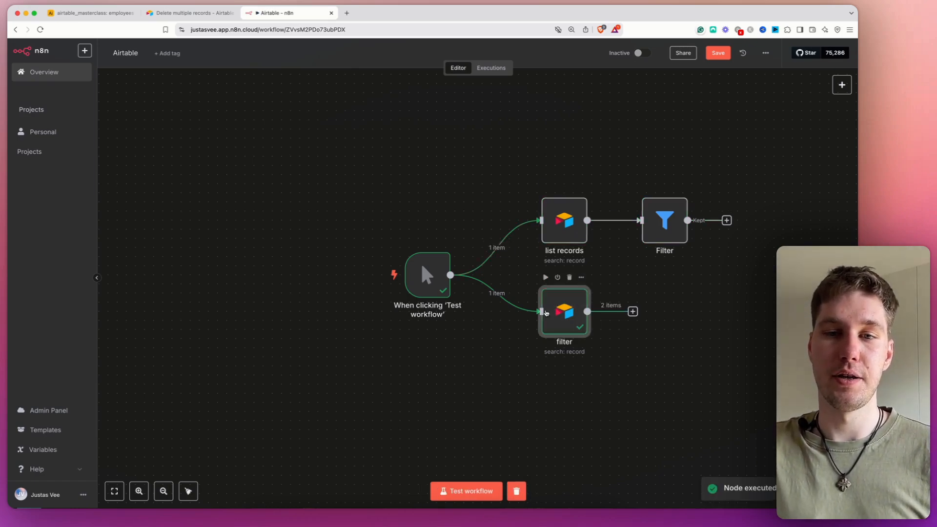
{"action": "double_click", "coordinate": [547, 313]}
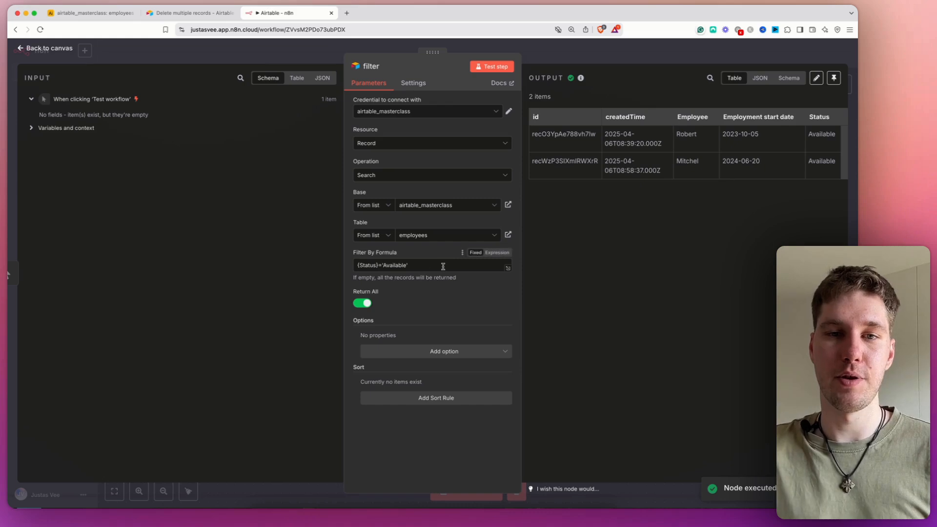
{"action": "left_click_drag", "start_coordinate": [443, 266], "coordinate": [355, 259]}
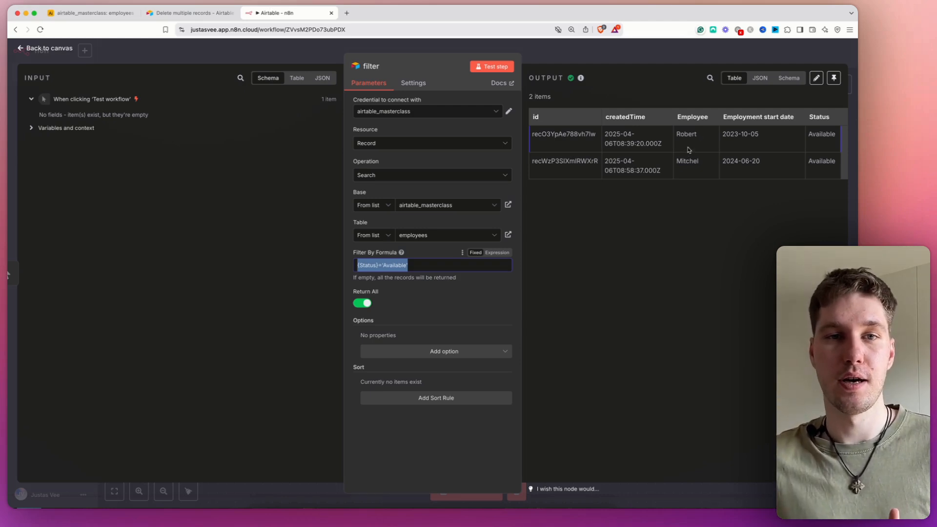
{"action": "left_click", "coordinate": [633, 59]}
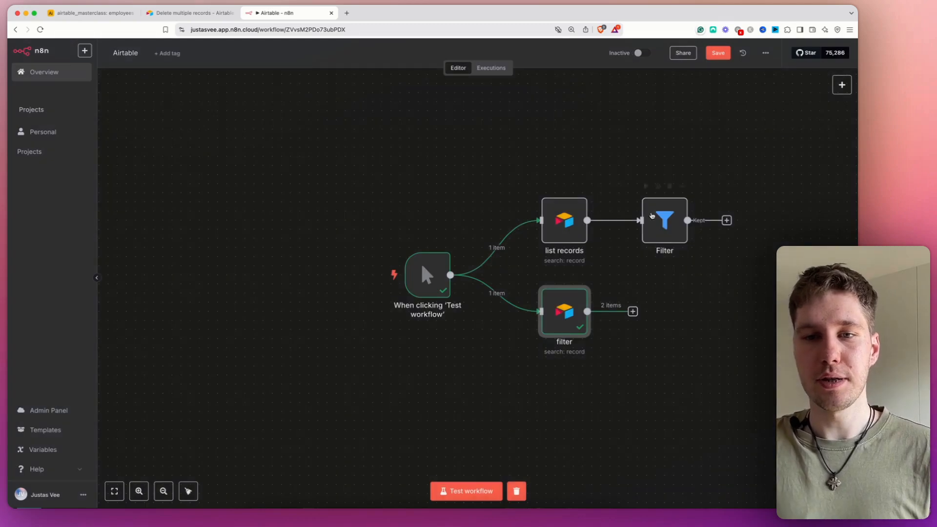
Step: Add an Airtable Update record node after the Airtable filter node
{"action": "scroll", "coordinate": [725, 306], "scroll_direction": "right", "scroll_amount": 5}
{"action": "left_click", "coordinate": [543, 302]}
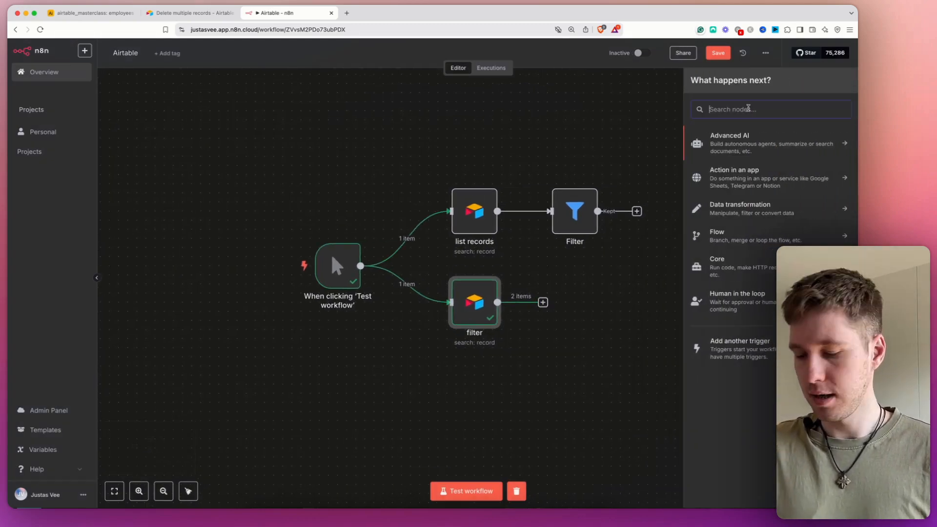
{"action": "type", "text": "airt"}
{"action": "left_click", "coordinate": [753, 139]}
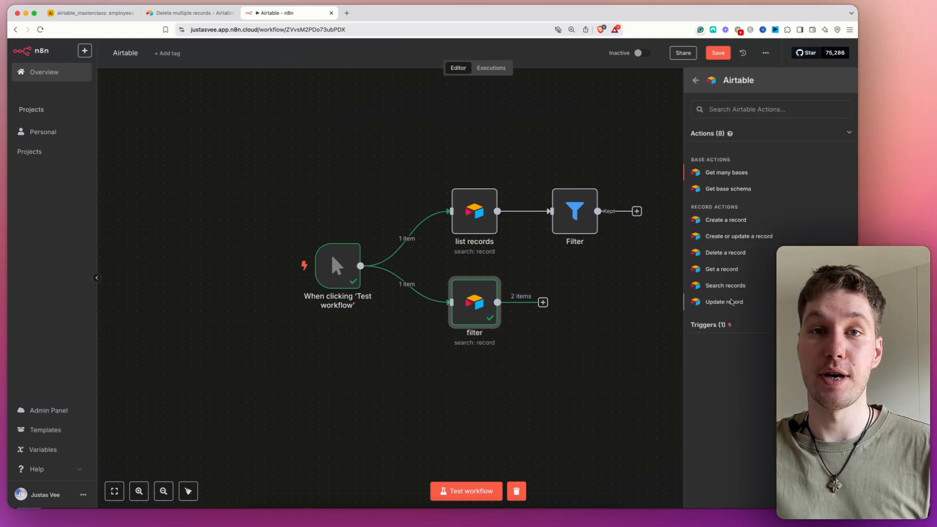
{"action": "left_click", "coordinate": [733, 301]}
Step: Set the update node's base to airtable_masterclass and its table to employees
{"action": "left_click", "coordinate": [495, 205]}
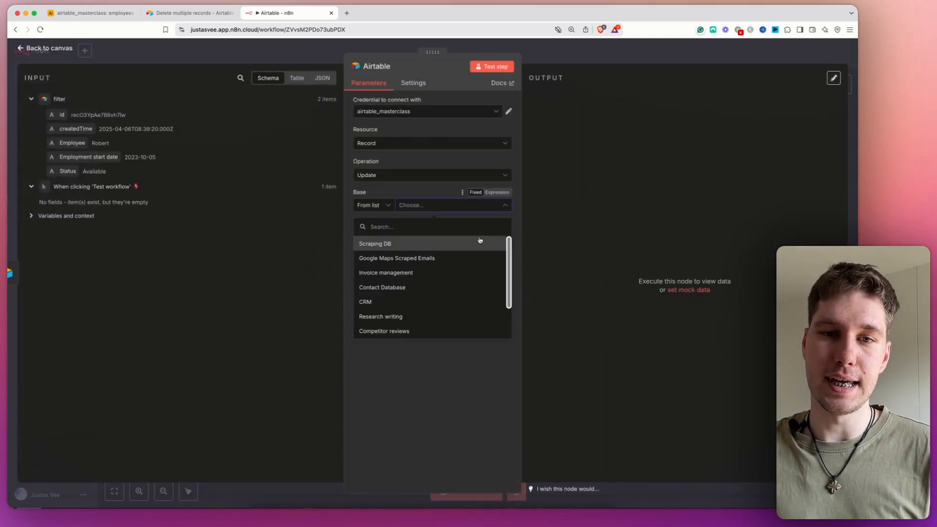
{"action": "scroll", "coordinate": [433, 274], "scroll_direction": "down", "scroll_amount": 3}
{"action": "left_click", "coordinate": [429, 317]}
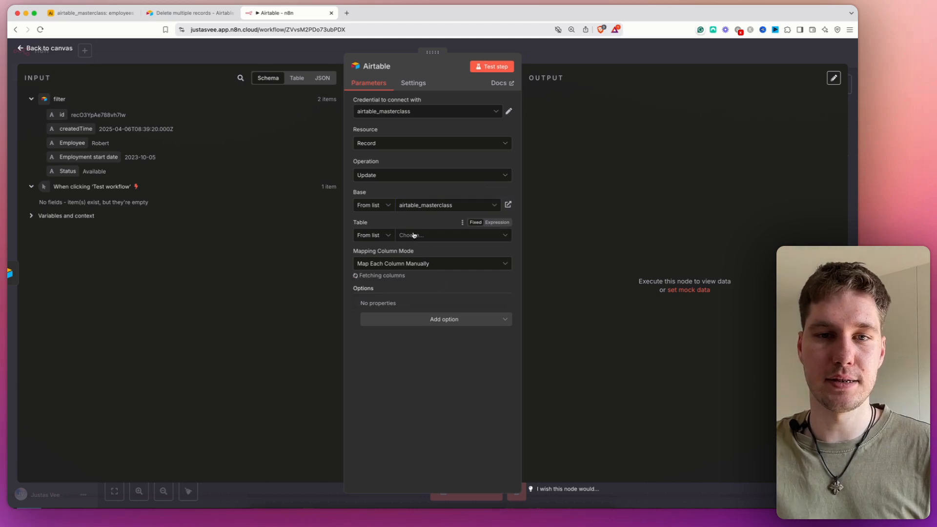
{"action": "left_click", "coordinate": [435, 237]}
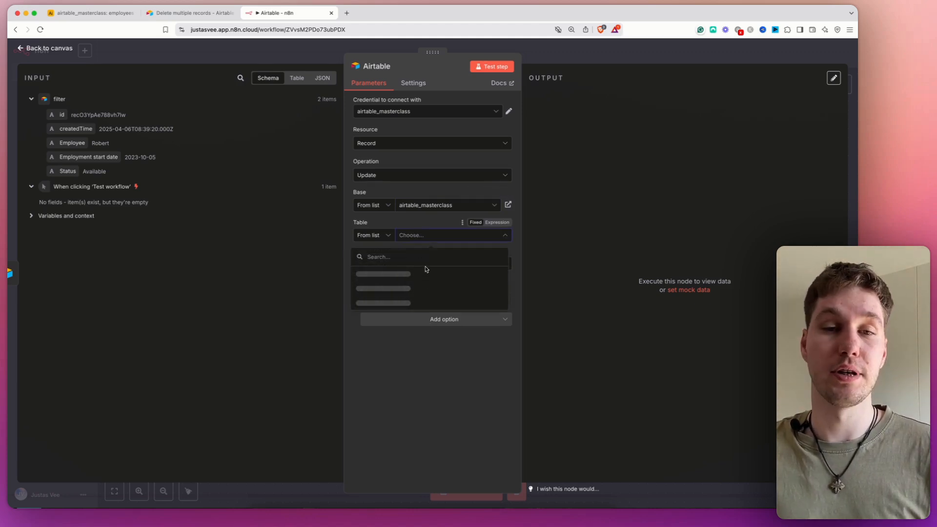
{"action": "left_click", "coordinate": [424, 235]}
{"action": "left_click", "coordinate": [424, 235]}
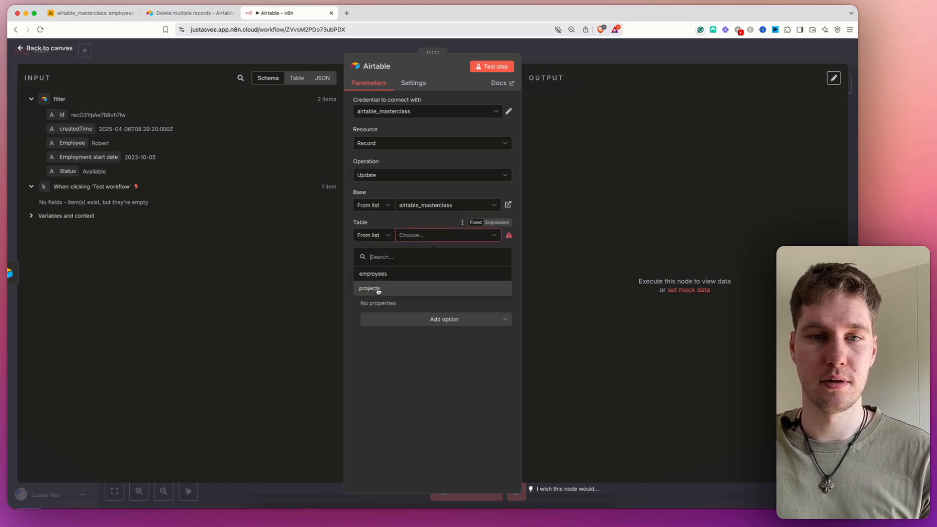
{"action": "left_click", "coordinate": [381, 275]}
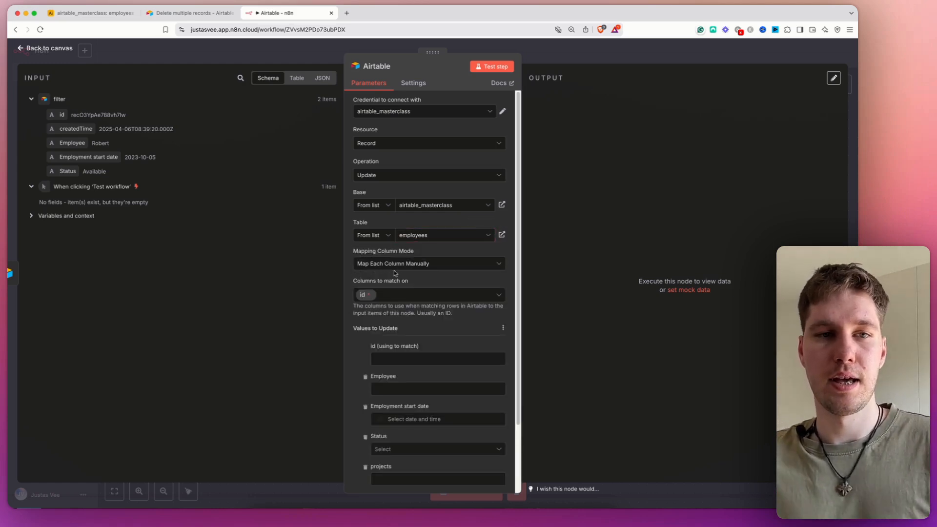
Step: Map the filter node's id field to the id used for matching, as {{ $json.id }}
{"action": "scroll", "coordinate": [396, 273], "scroll_direction": "down", "scroll_amount": 2}
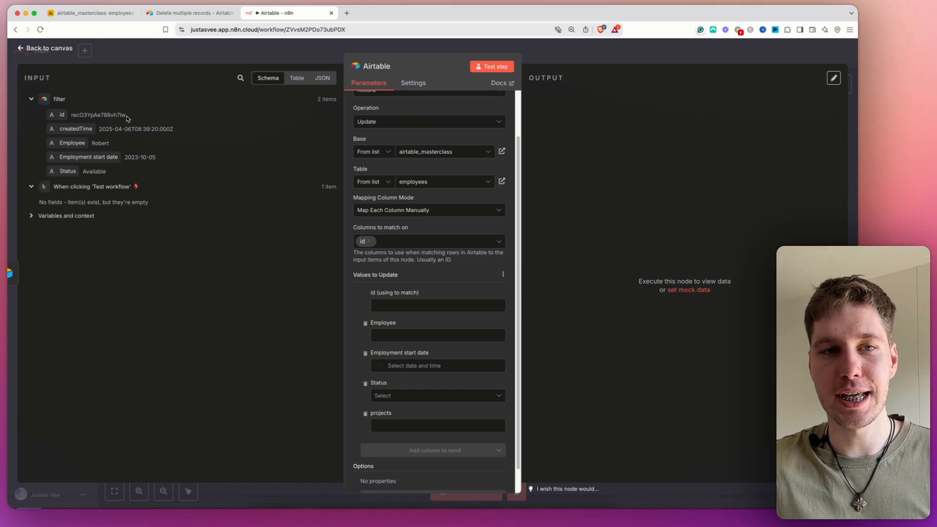
{"action": "left_click_drag", "start_coordinate": [127, 119], "coordinate": [72, 120]}
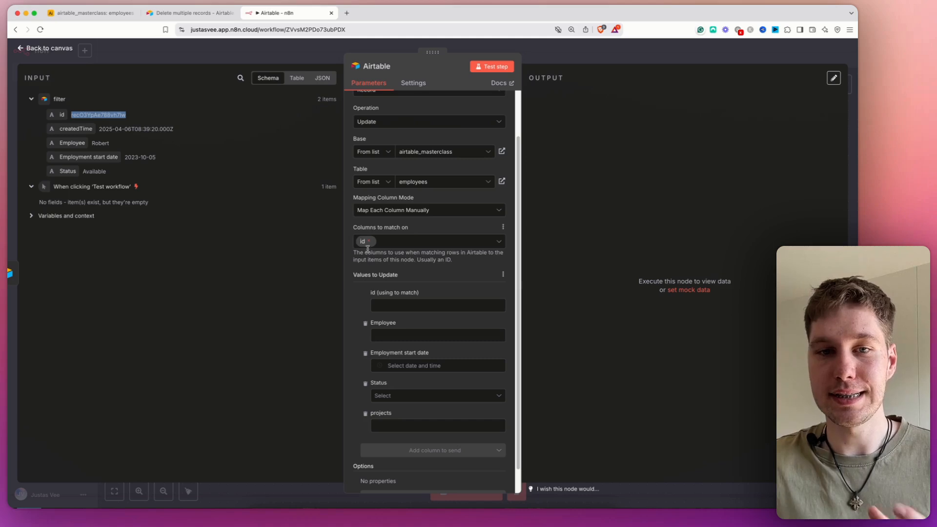
{"action": "left_click", "coordinate": [376, 264]}
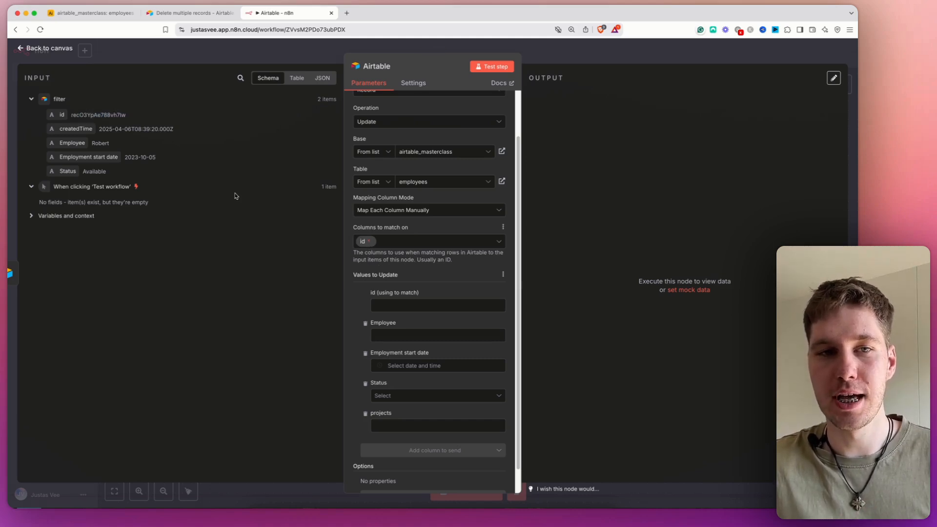
{"action": "left_click_drag", "start_coordinate": [61, 115], "coordinate": [396, 307]}
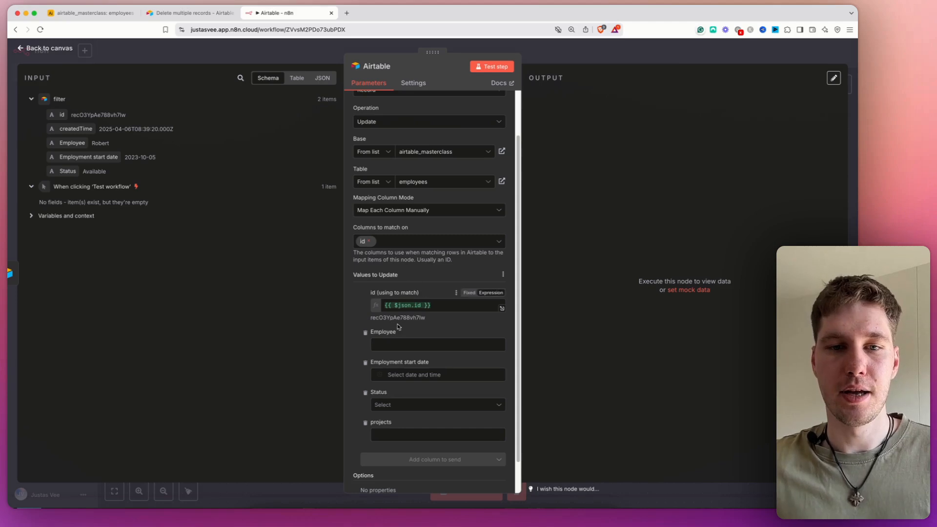
Step: Remove the Employee and Employment start date columns from the values to update
{"action": "left_click", "coordinate": [403, 340]}
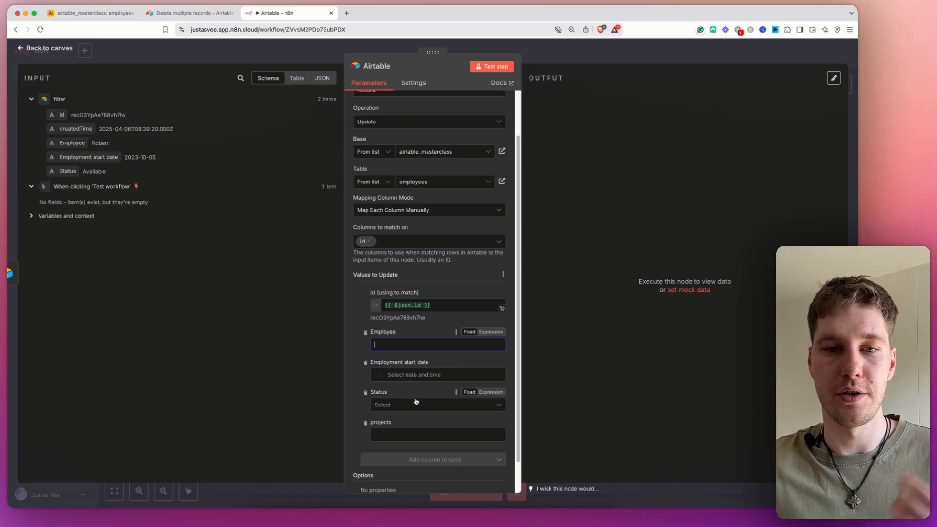
{"action": "left_click", "coordinate": [394, 430]}
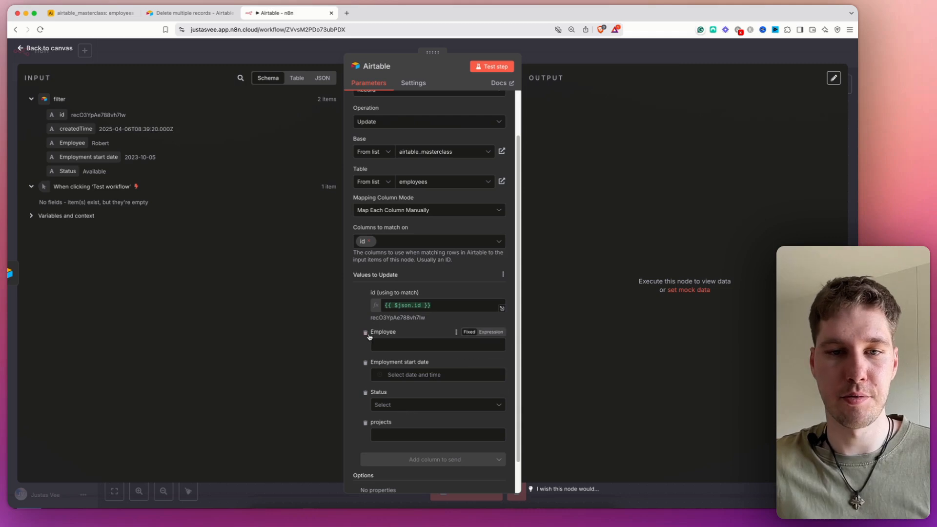
{"action": "left_click", "coordinate": [366, 334]}
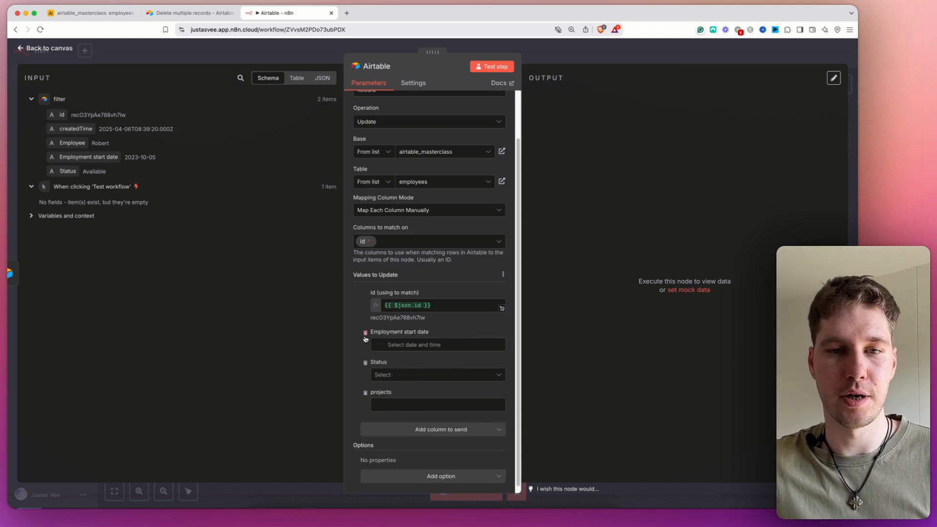
{"action": "left_click", "coordinate": [366, 333]}
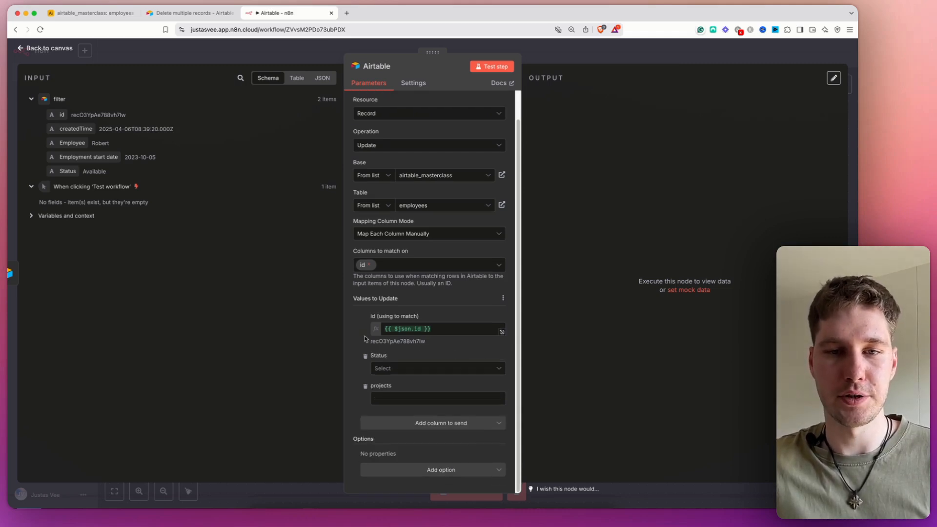
Step: Remove the projects column from the values to update and set Status to Partially available
{"action": "left_click", "coordinate": [365, 387]}
{"action": "left_click", "coordinate": [417, 398]}
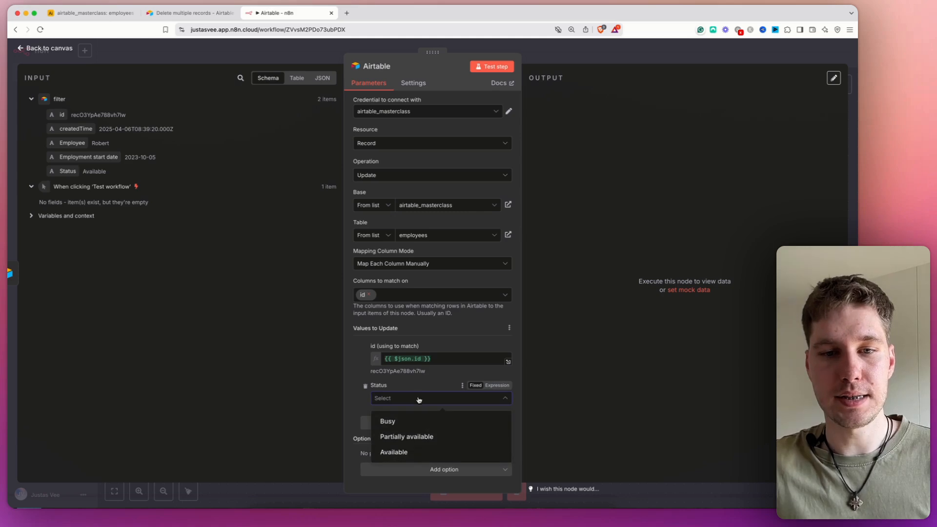
{"action": "left_click", "coordinate": [426, 436]}
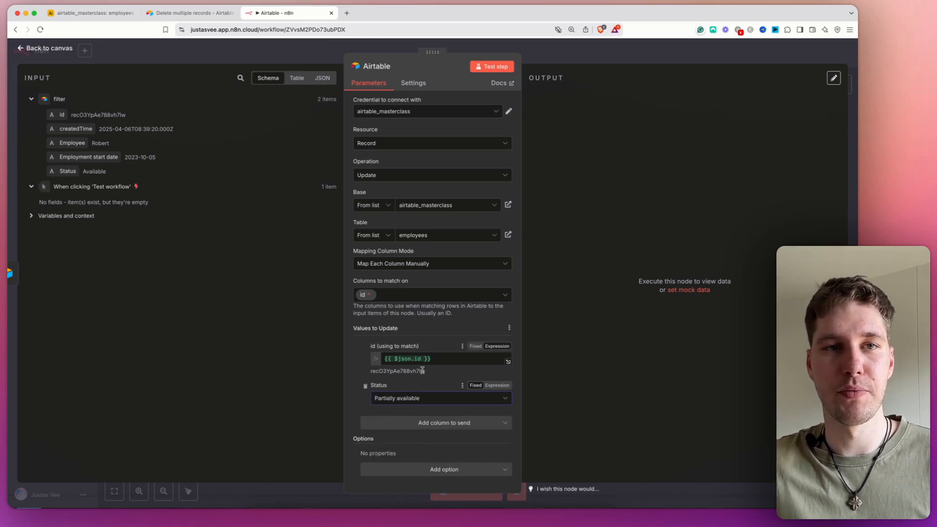
{"action": "left_click", "coordinate": [91, 13]}
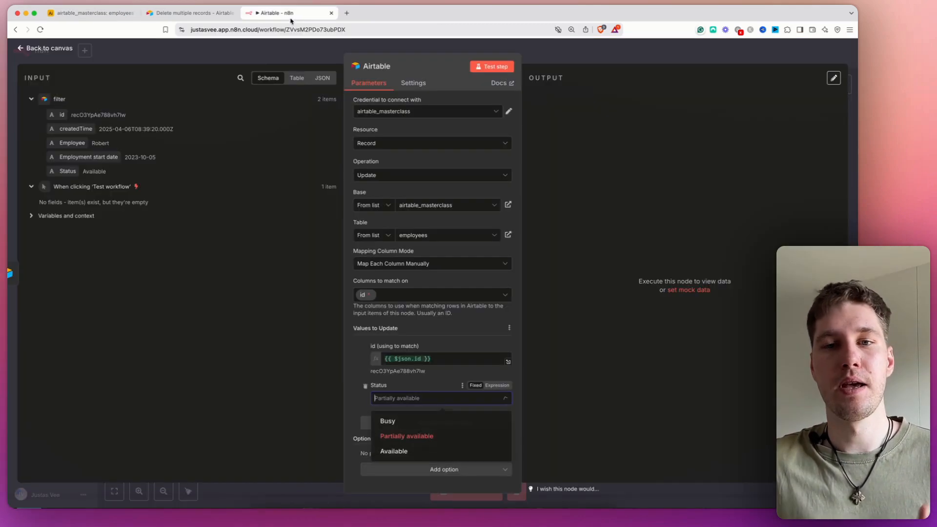
{"action": "left_click", "coordinate": [291, 16]}
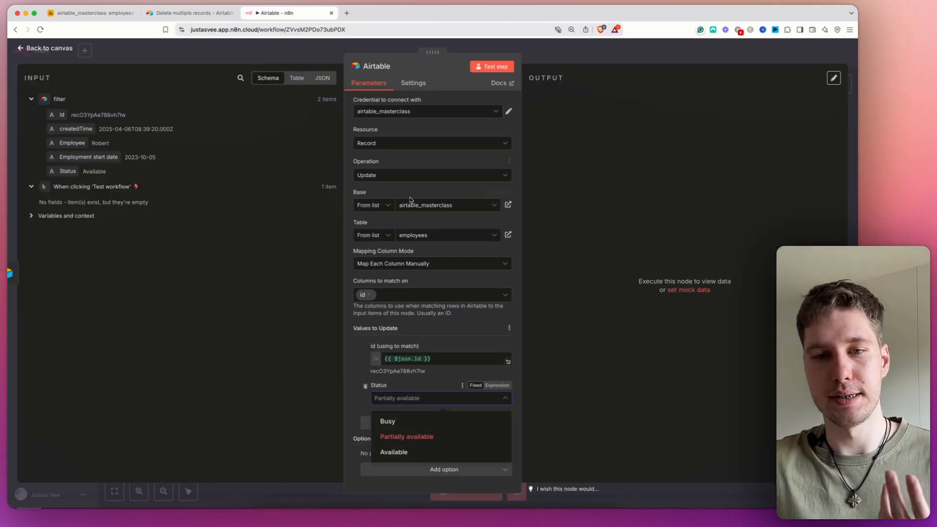
{"action": "left_click", "coordinate": [461, 336]}
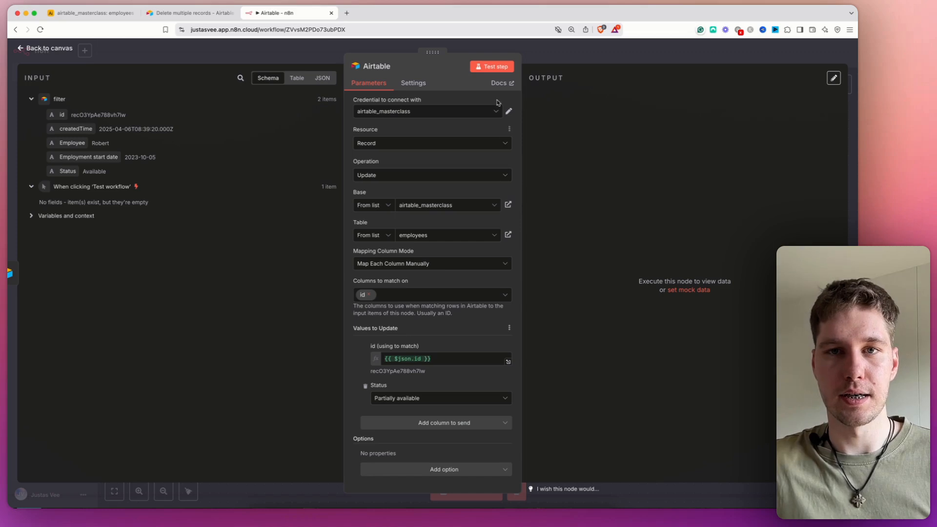
Step: Test the update node and check the Status values in its output and in Airtable's employees table
{"action": "left_click", "coordinate": [492, 67]}
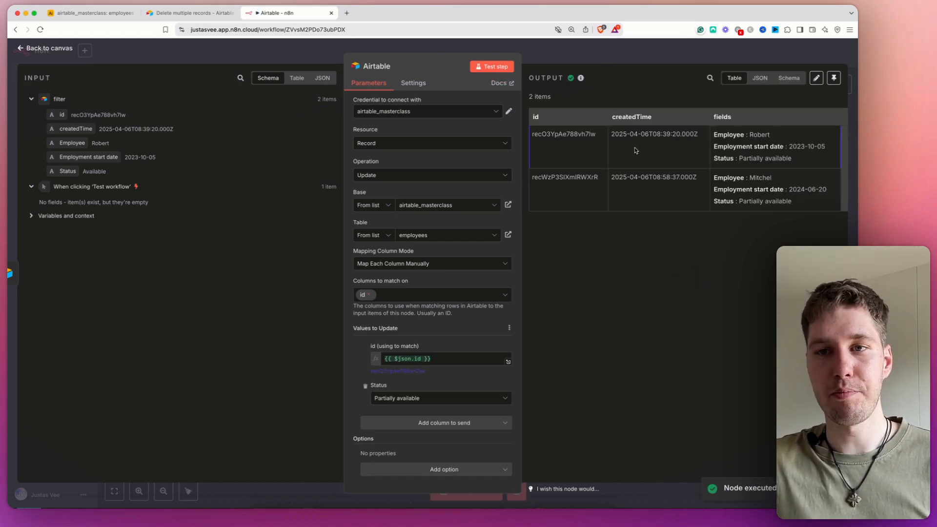
{"action": "left_click_drag", "start_coordinate": [714, 158], "coordinate": [731, 161]}
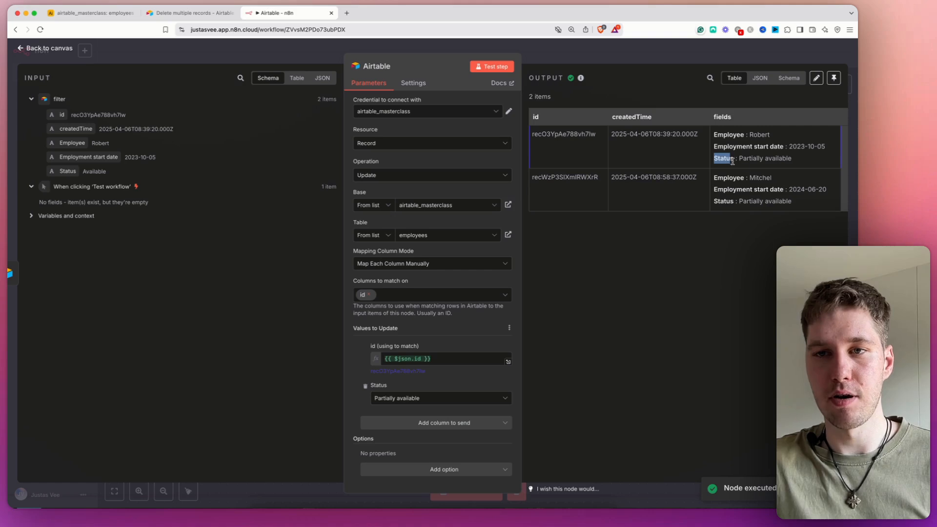
{"action": "left_click_drag", "start_coordinate": [792, 159], "coordinate": [744, 156]}
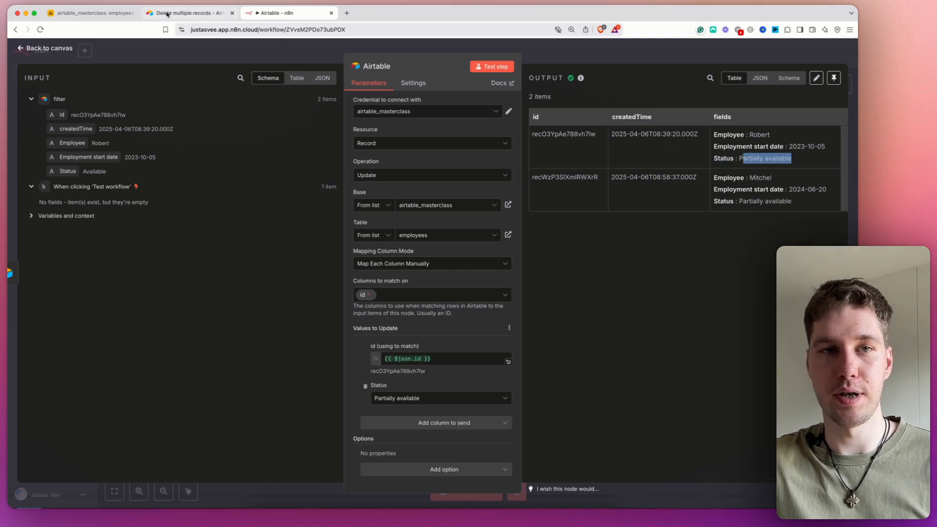
{"action": "left_click", "coordinate": [93, 14]}
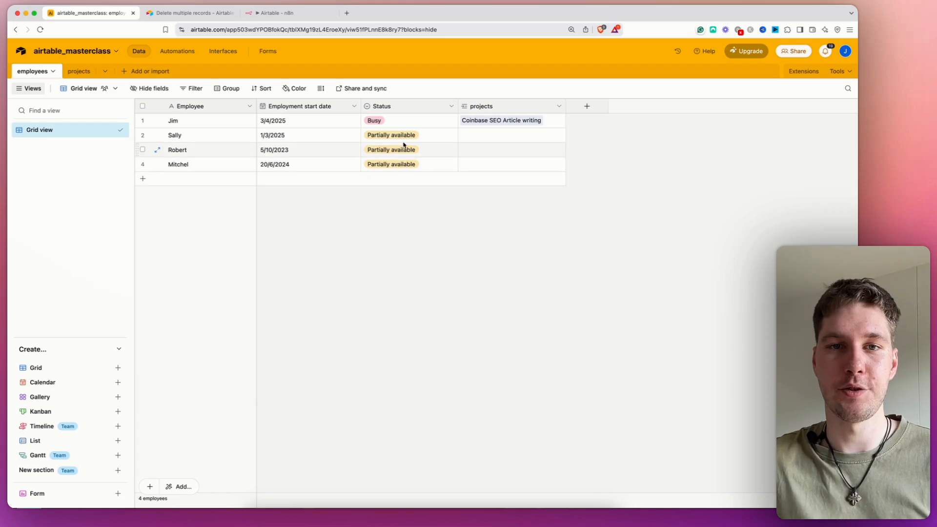
{"action": "left_click", "coordinate": [281, 13]}
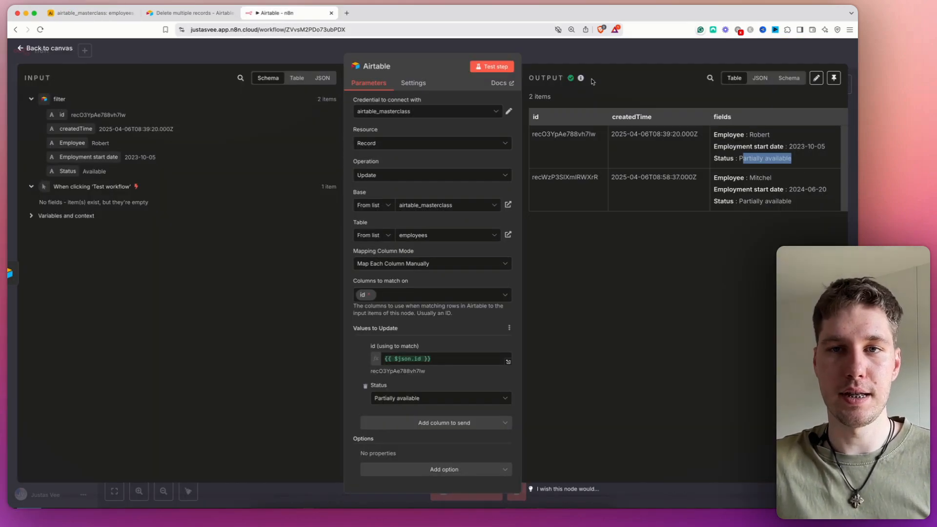
Step: Review the settings and output of the Airtable filter node, then return to the workflow canvas
{"action": "key", "text": "Escape"}
{"action": "double_click", "coordinate": [480, 305]}
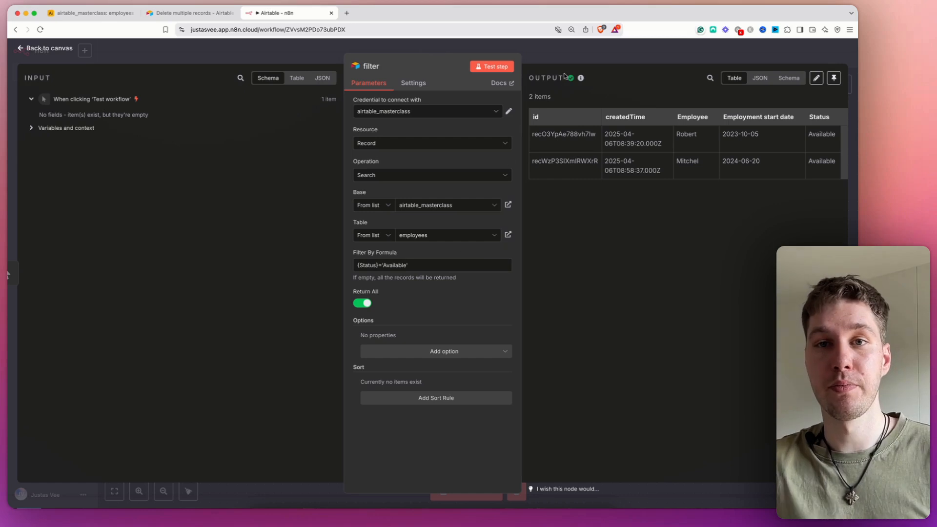
{"action": "key", "text": "Escape"}
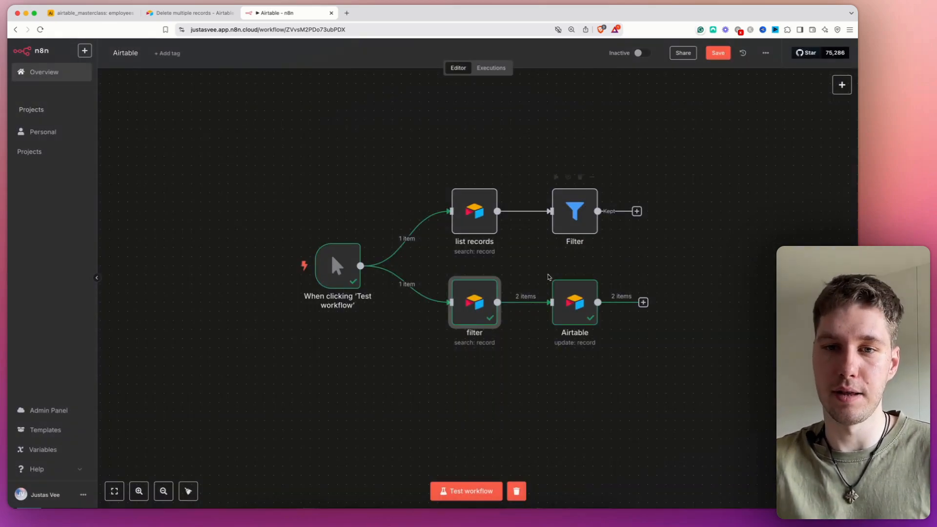
Step: Set the Status of the third and fourth employees back to Available in Airtable's employees table, then return to n8n
{"action": "left_click", "coordinate": [90, 12]}
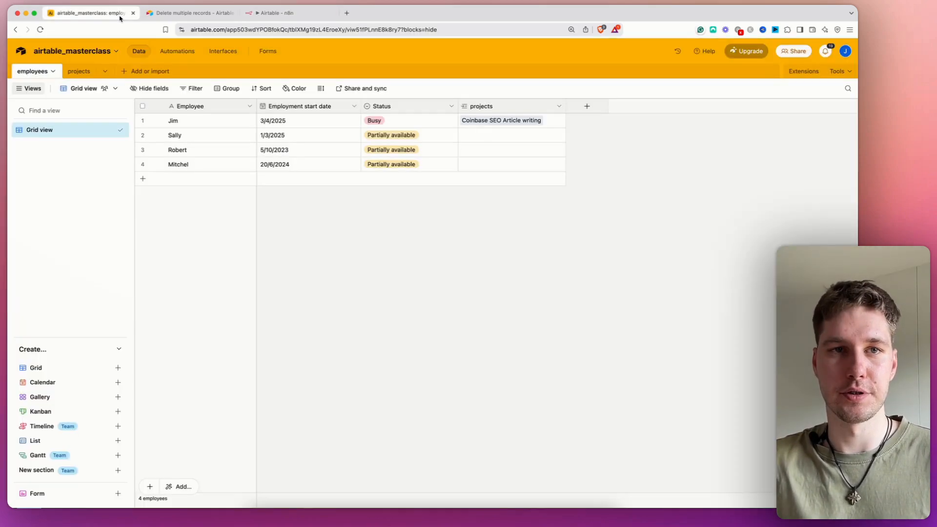
{"action": "left_click", "coordinate": [417, 154]}
{"action": "left_click", "coordinate": [417, 153]}
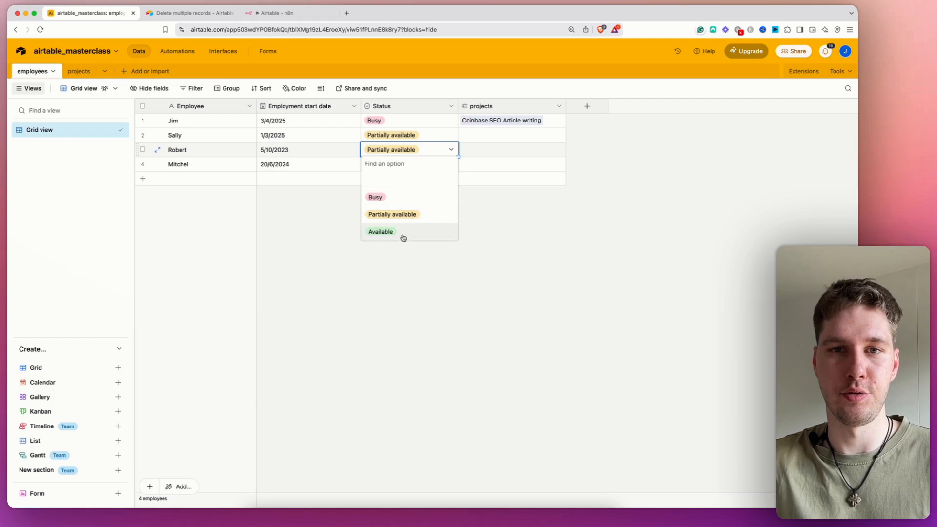
{"action": "left_click", "coordinate": [403, 235]}
{"action": "key", "text": "Down"}
{"action": "left_click", "coordinate": [398, 166]}
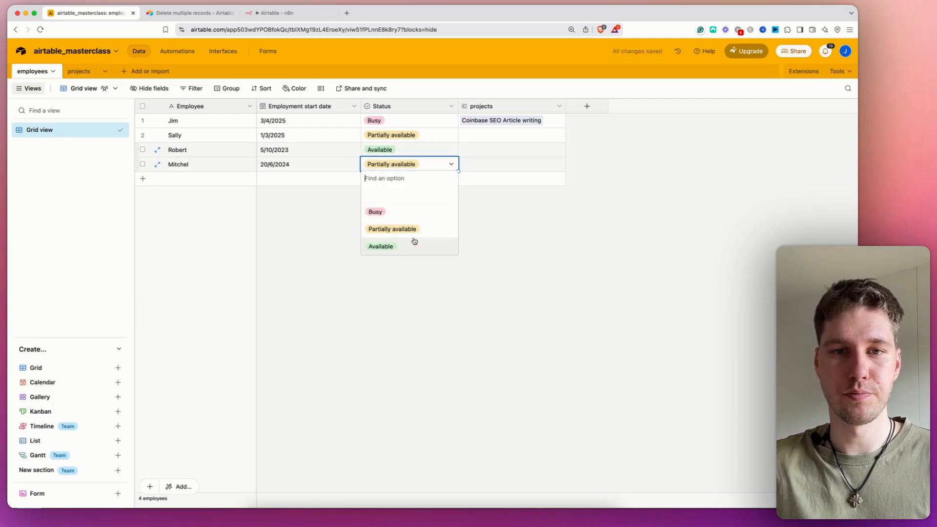
{"action": "left_click", "coordinate": [411, 245]}
{"action": "left_click", "coordinate": [275, 12]}
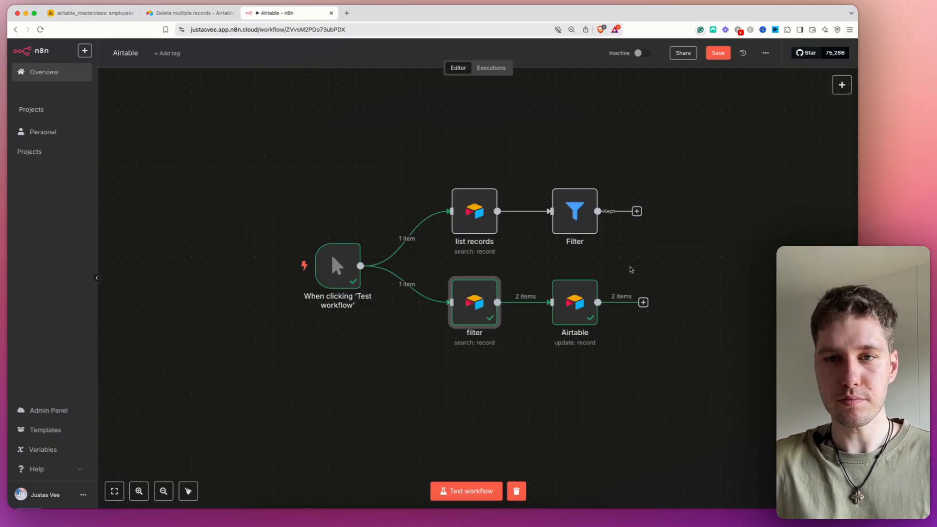
{"action": "left_click", "coordinate": [663, 258]}
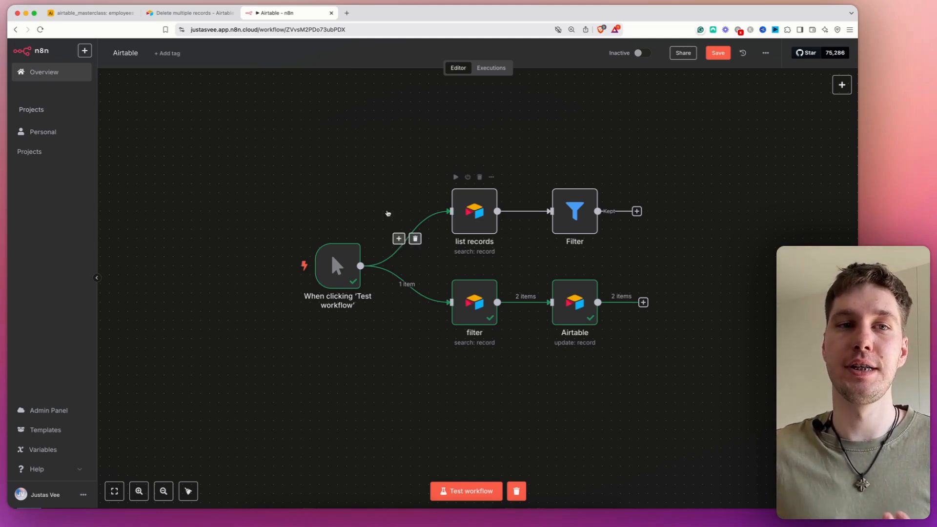
{"action": "left_click", "coordinate": [93, 13]}
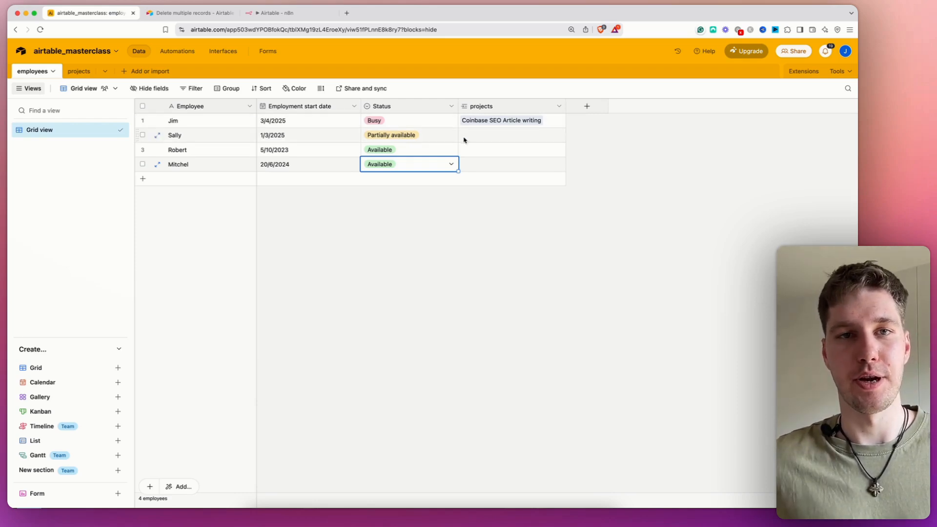
{"action": "left_click", "coordinate": [274, 12]}
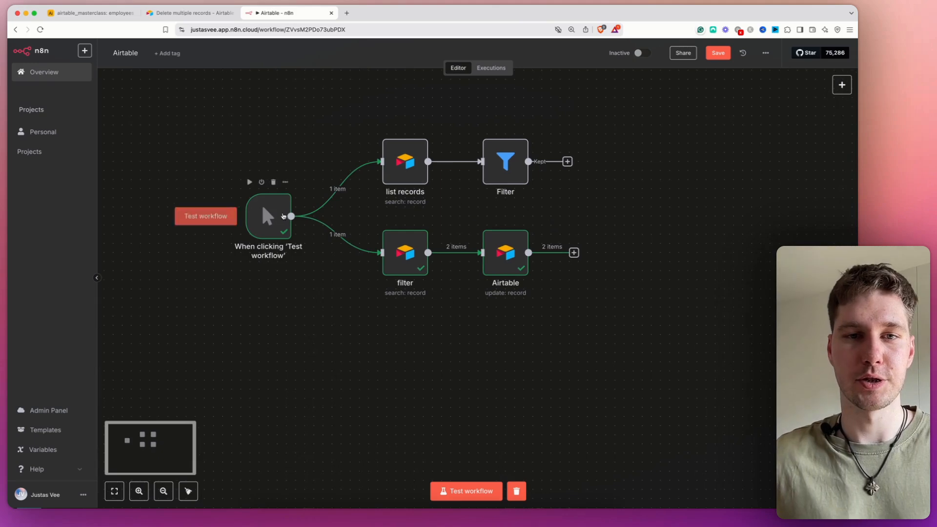
Step: Disconnect the manual trigger from the list records and filter nodes and move it below those two branches
{"action": "left_click_drag", "start_coordinate": [262, 203], "coordinate": [215, 258]}
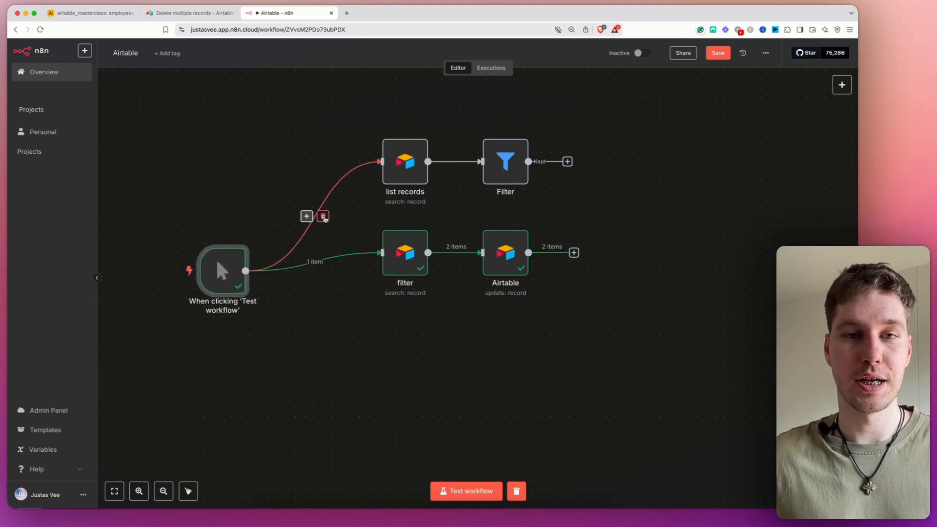
{"action": "left_click", "coordinate": [323, 217]}
{"action": "left_click", "coordinate": [323, 262]}
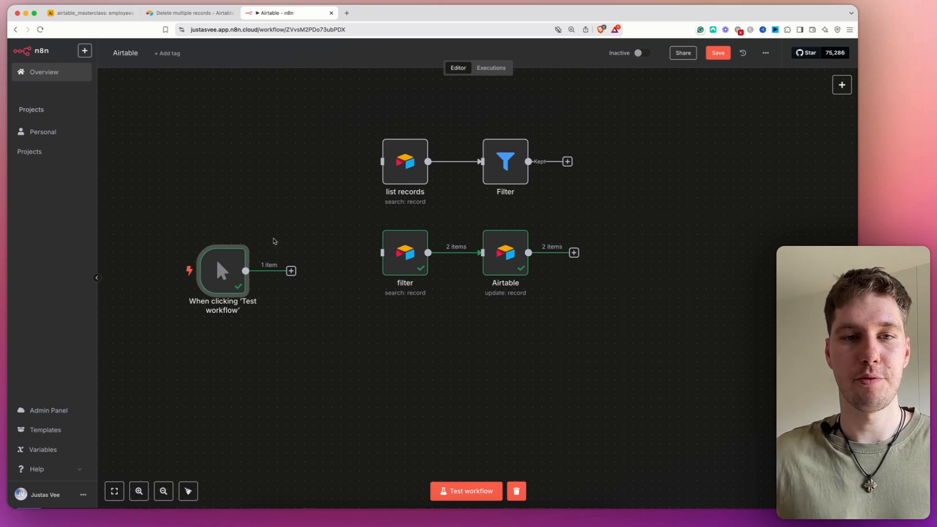
{"action": "left_click_drag", "start_coordinate": [220, 275], "coordinate": [210, 319]}
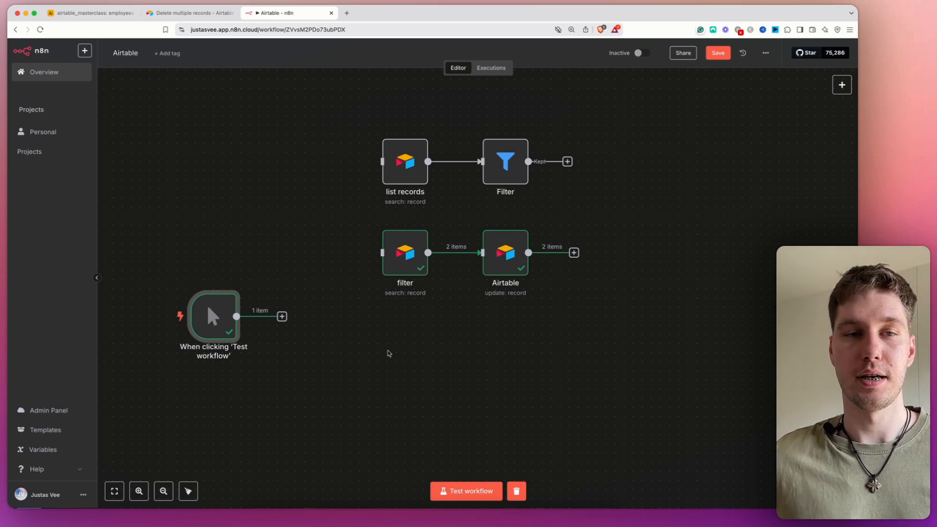
Step: Switch to Airtable and examine how the employees and projects tables are linked and which projects lack an employee
{"action": "left_click", "coordinate": [101, 15]}
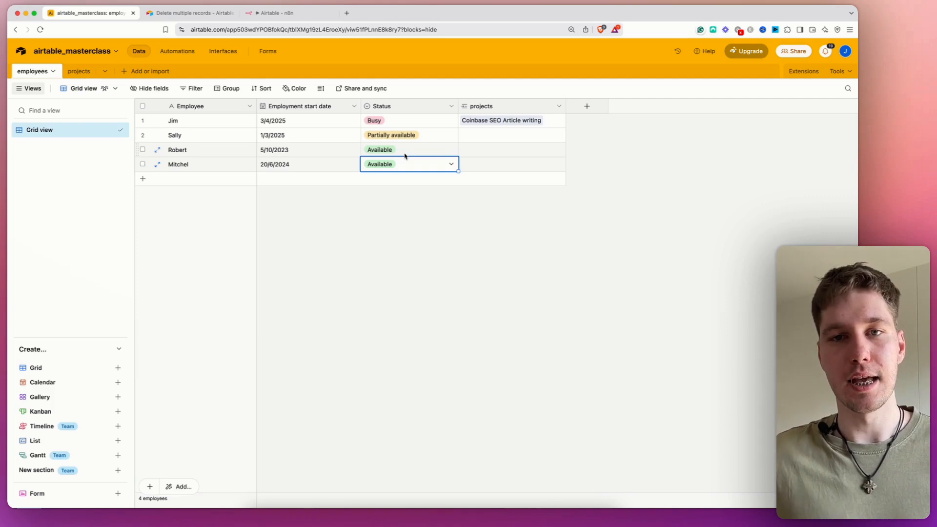
{"action": "left_click", "coordinate": [79, 72]}
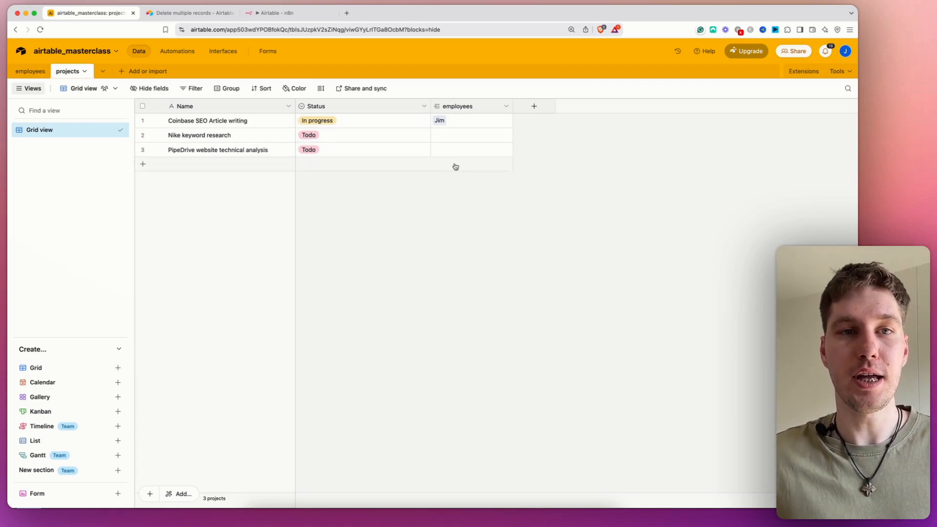
{"action": "left_click", "coordinate": [30, 71]}
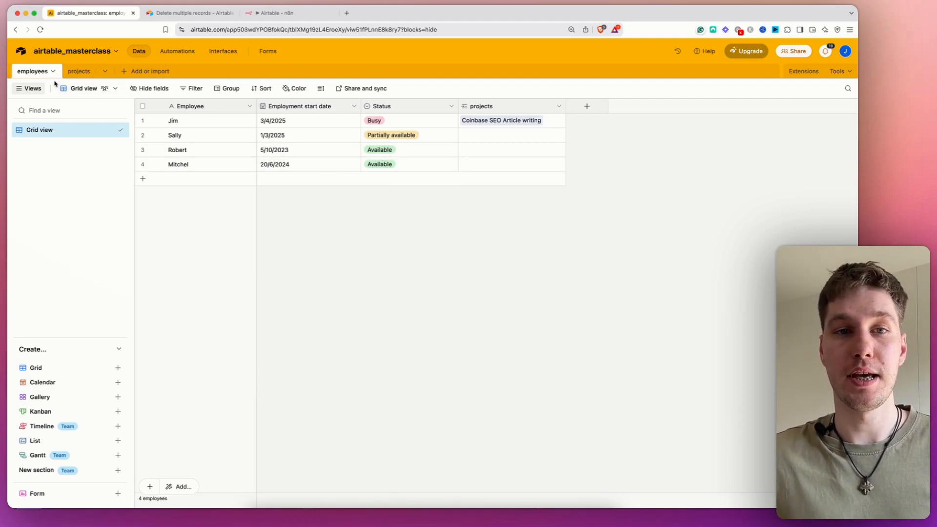
{"action": "left_click", "coordinate": [78, 72]}
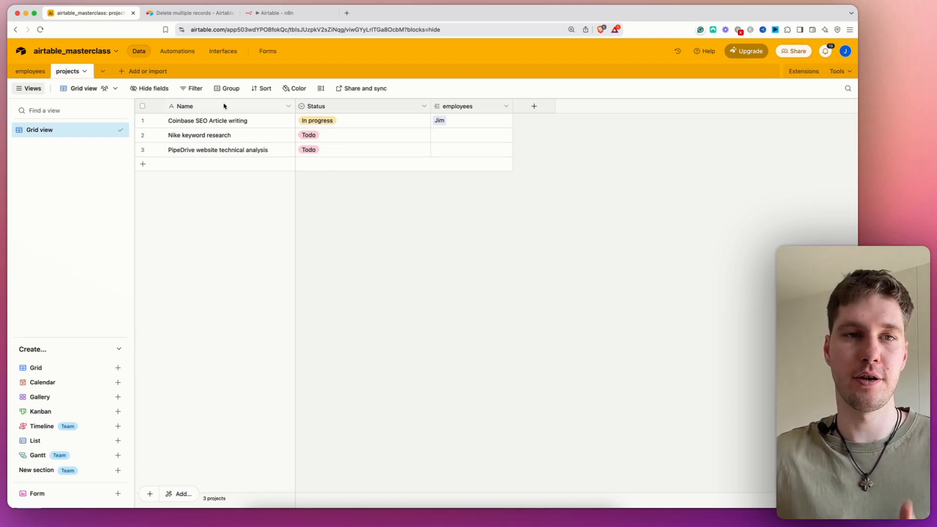
{"action": "left_click", "coordinate": [34, 75]}
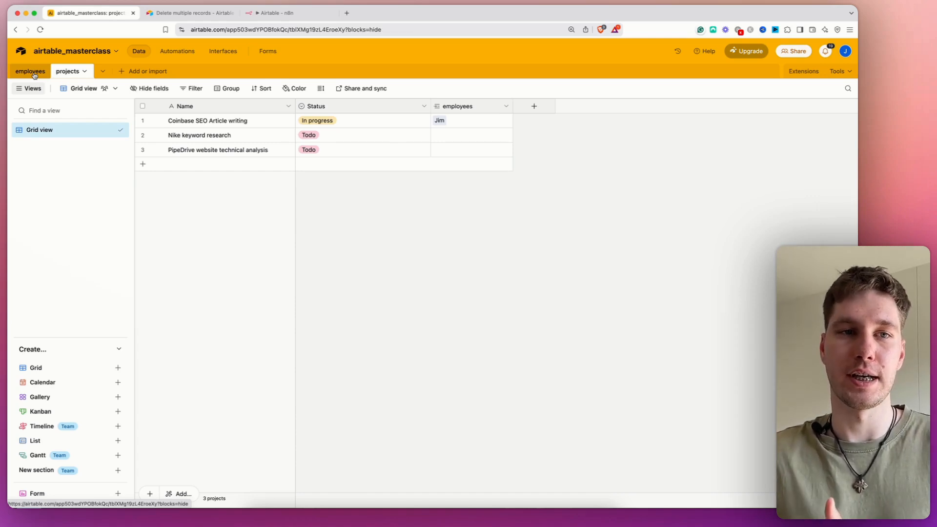
Step: Switch back to n8n and add an Airtable Search records node after the manual trigger
{"action": "left_click", "coordinate": [284, 14]}
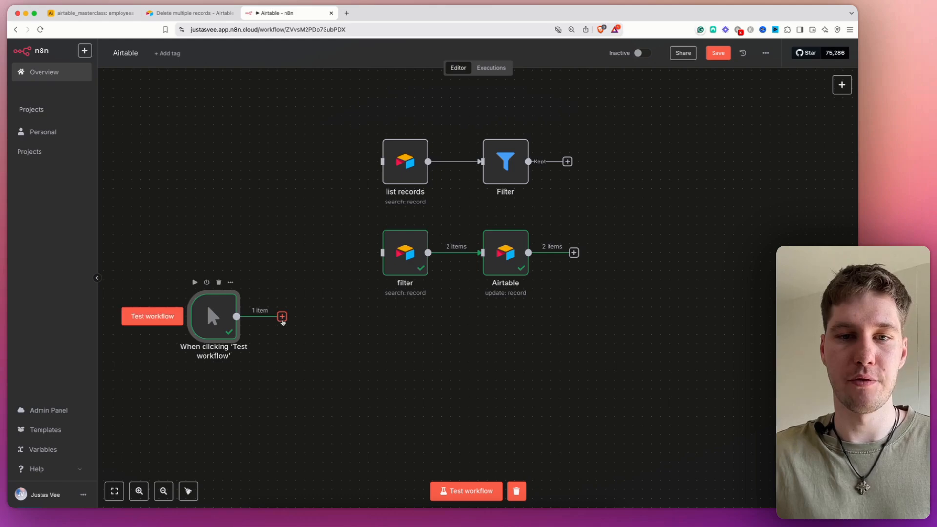
{"action": "left_click", "coordinate": [283, 319]}
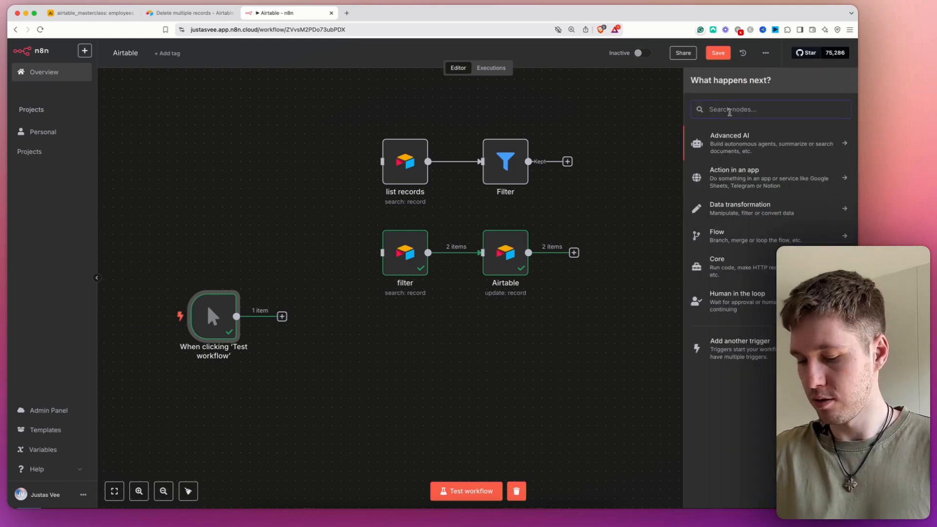
{"action": "type", "text": "airt"}
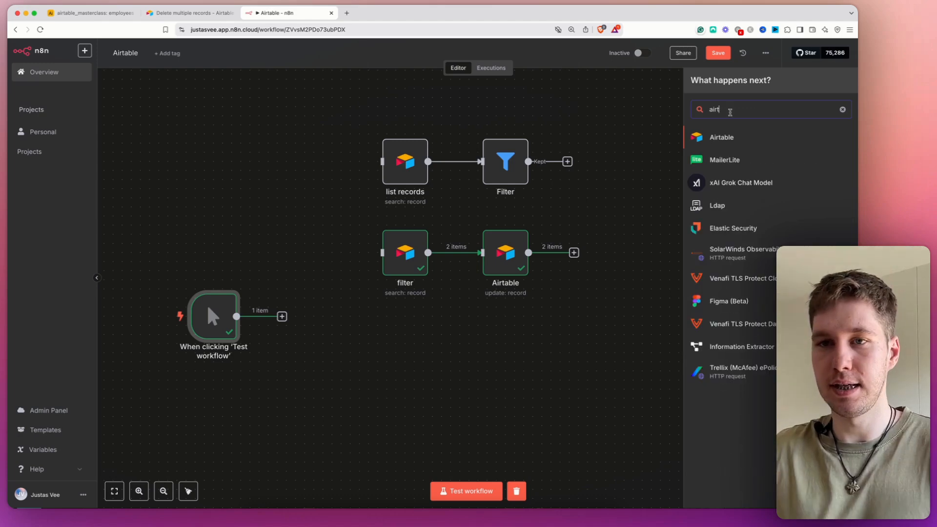
{"action": "left_click", "coordinate": [737, 141]}
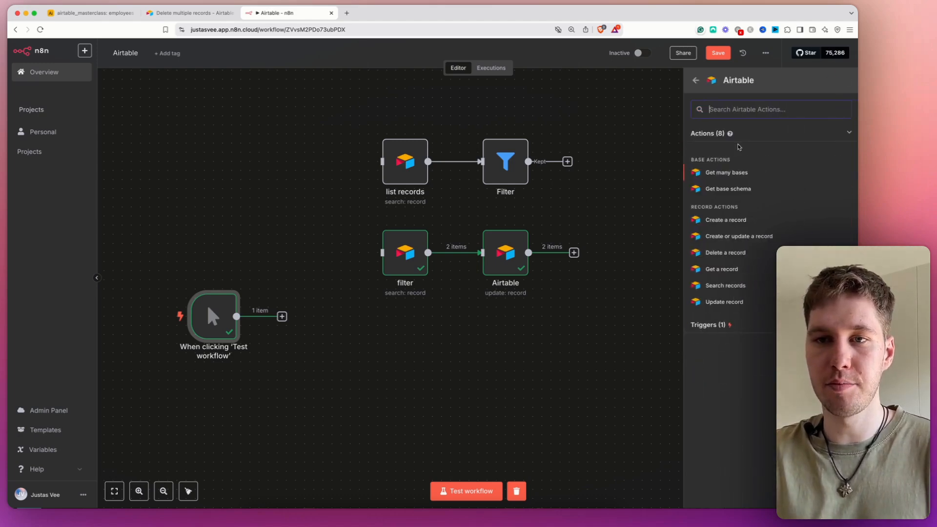
{"action": "left_click", "coordinate": [737, 286]}
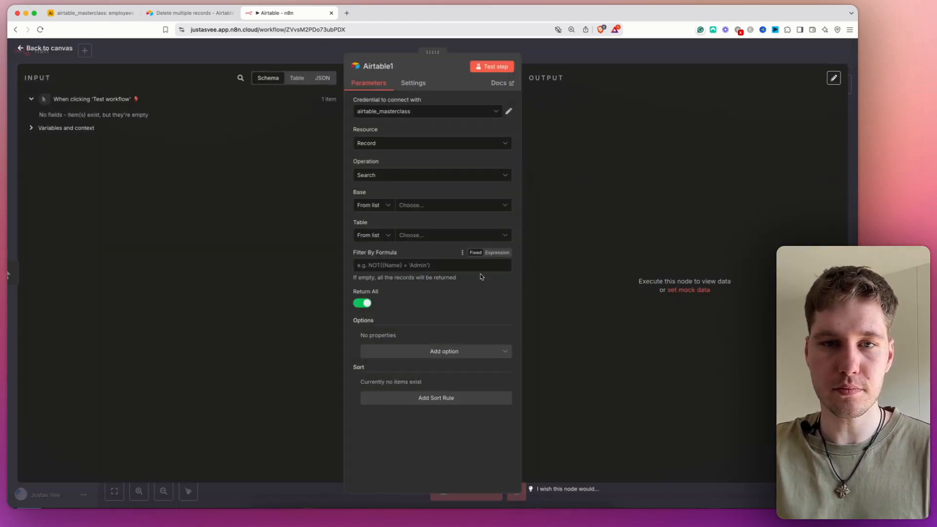
Step: Set the new search node's base to airtable_masterclass and its table to employees
{"action": "left_click", "coordinate": [425, 208]}
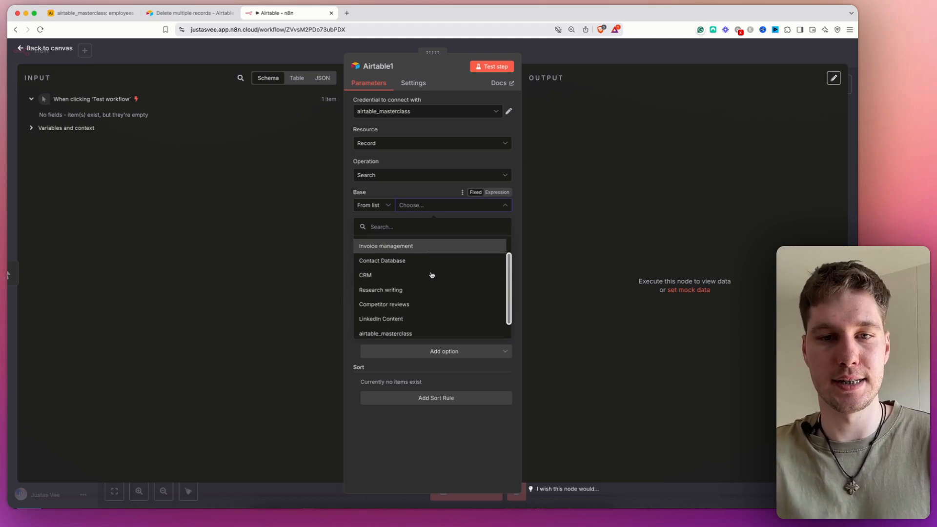
{"action": "scroll", "coordinate": [430, 293], "scroll_direction": "down", "scroll_amount": 1}
{"action": "left_click", "coordinate": [435, 322]}
{"action": "left_click", "coordinate": [419, 236]}
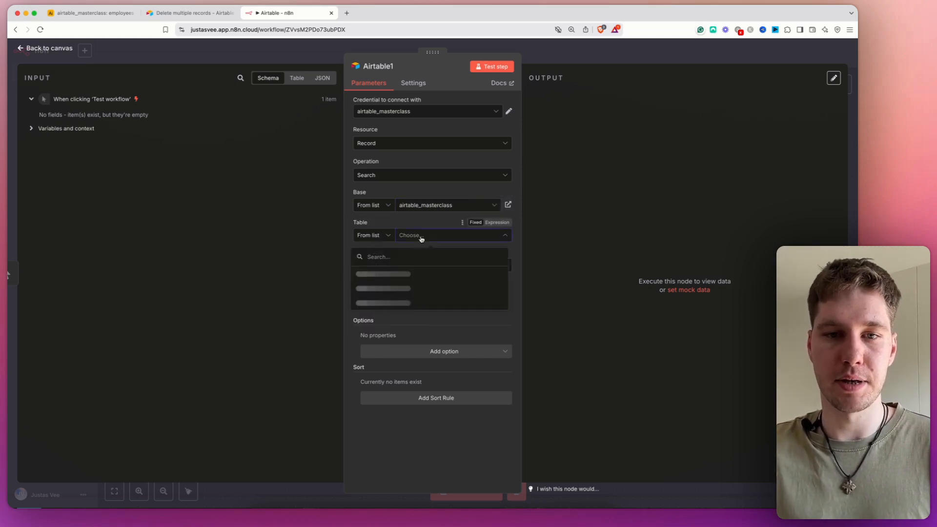
{"action": "left_click", "coordinate": [421, 275]}
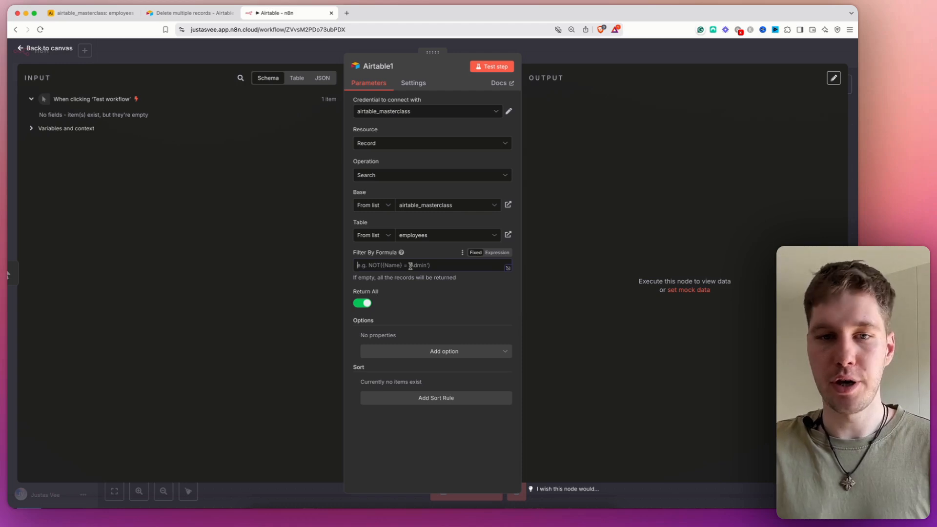
Step: Filter the employees search with the formula {Status}='Available' and test the node
{"action": "type", "text": "{"}
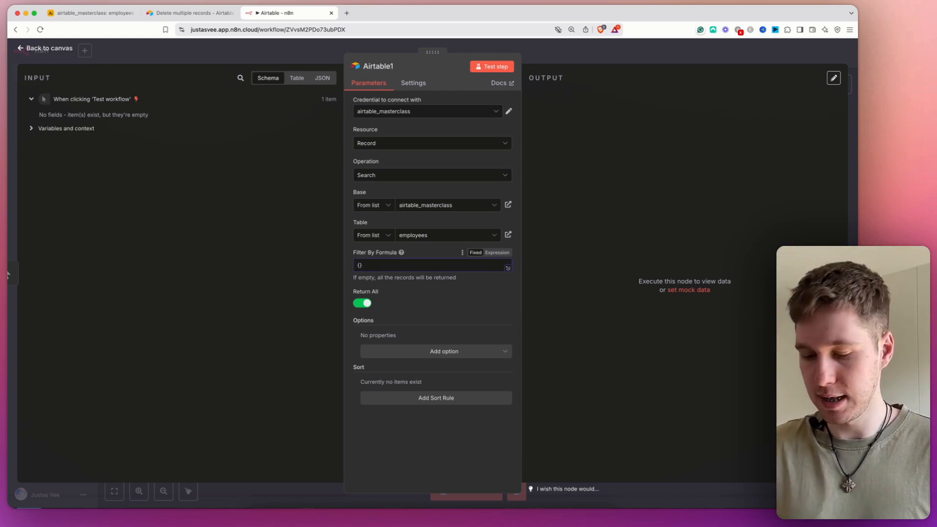
{"action": "type", "text": "Status"}
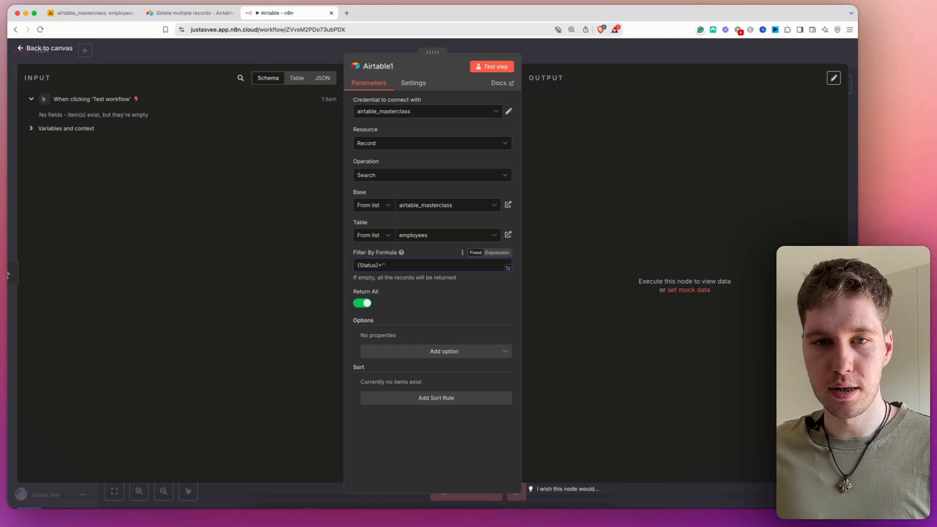
{"action": "type", "text": "='AVAIL"}
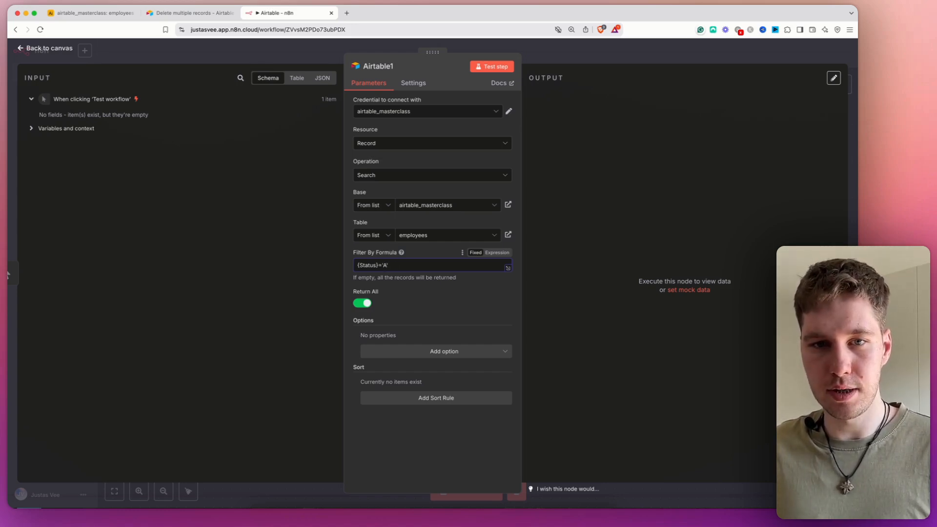
{"action": "type", "text": "ailable"}
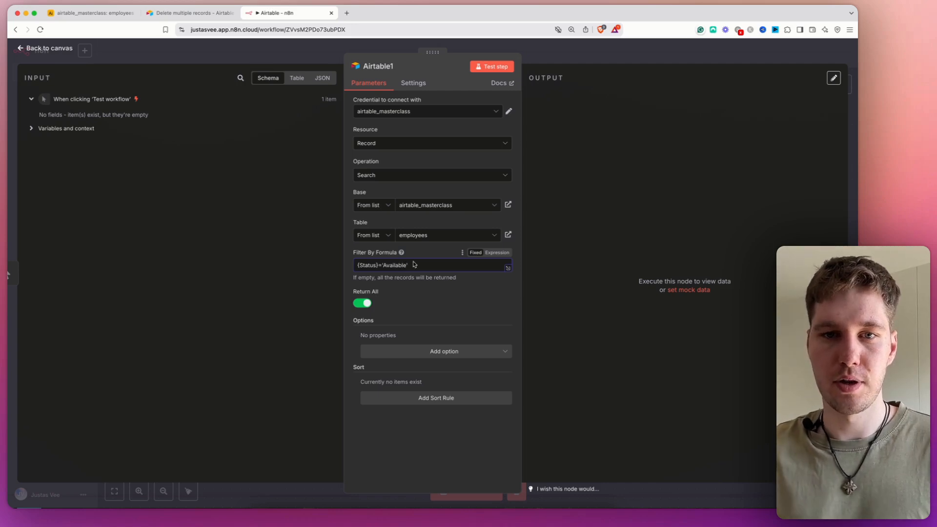
{"action": "left_click", "coordinate": [491, 67]}
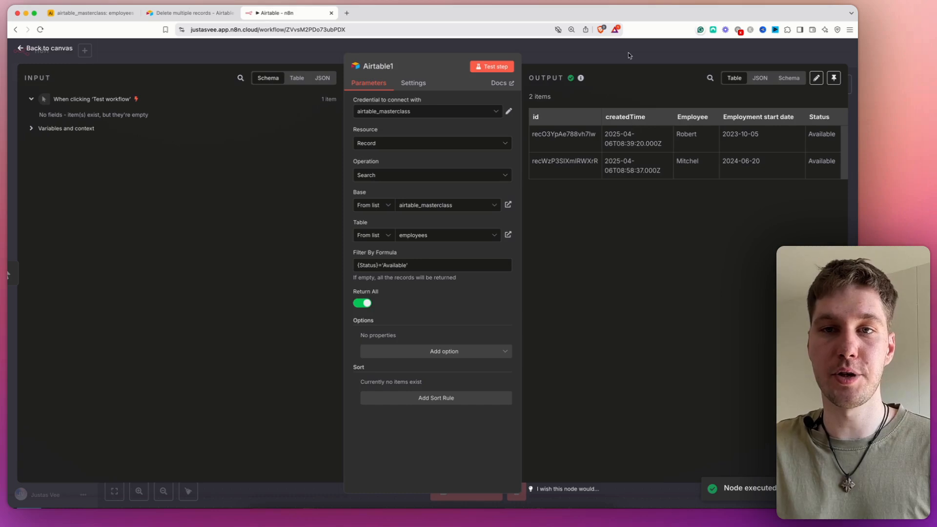
{"action": "key", "text": "Escape"}
Step: Add a Loop Over Items node after the employees search node and review the records that search outputs
{"action": "left_click_drag", "start_coordinate": [303, 327], "coordinate": [311, 354]}
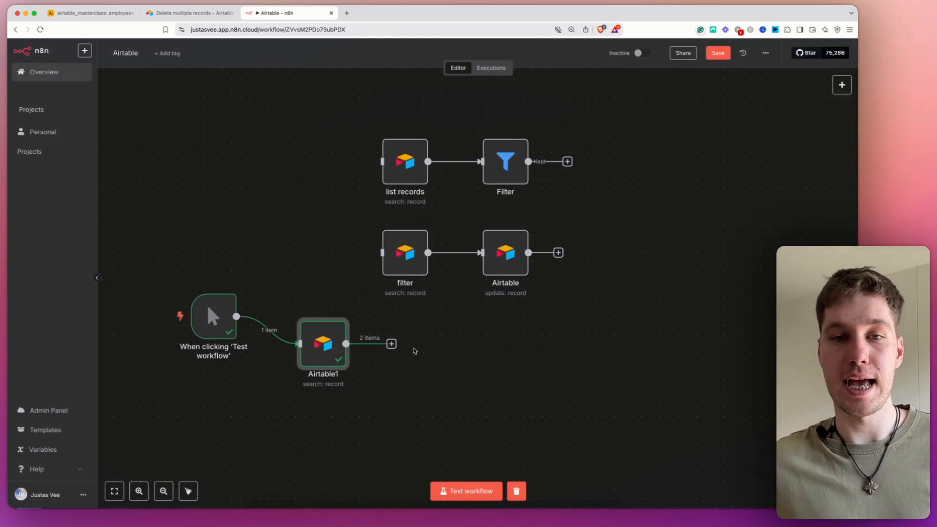
{"action": "left_click", "coordinate": [392, 344]}
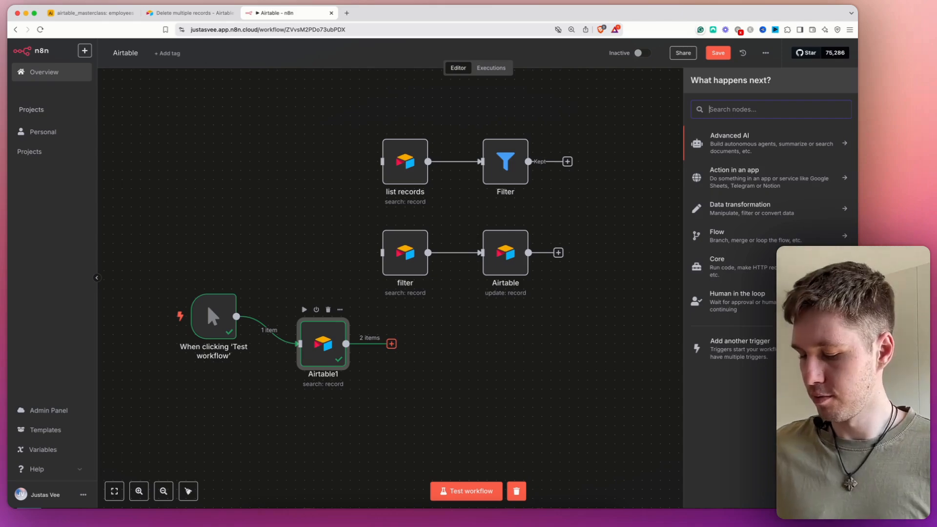
{"action": "type", "text": "loop"}
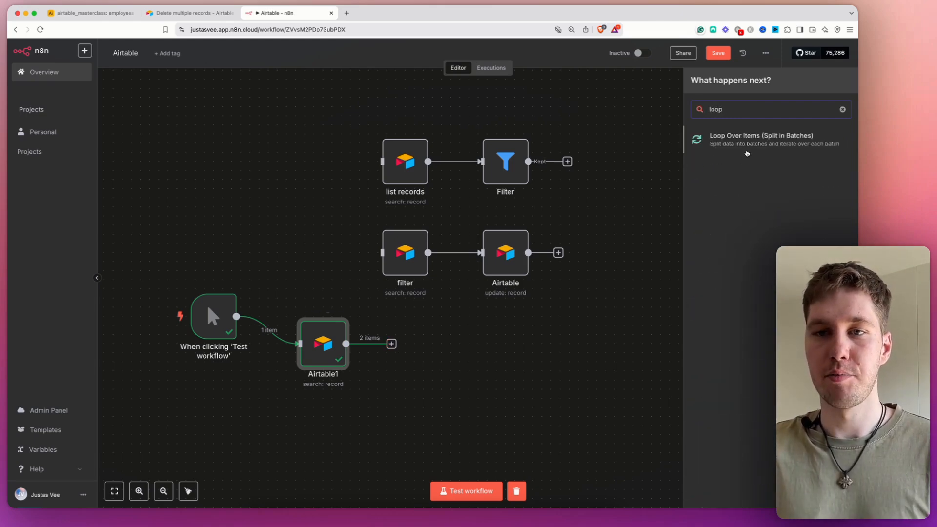
{"action": "left_click", "coordinate": [746, 153]}
{"action": "key", "text": "Escape"}
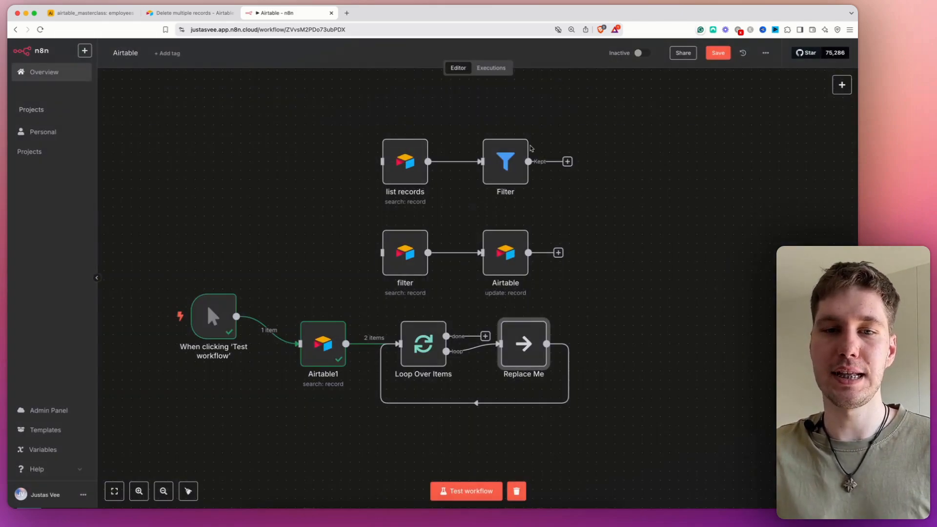
{"action": "left_click_drag", "start_coordinate": [524, 342], "coordinate": [561, 397]}
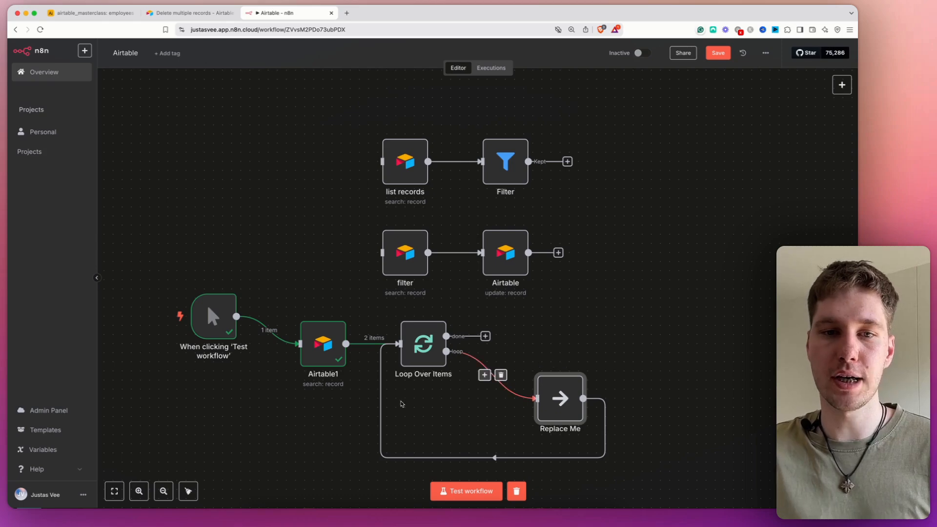
{"action": "double_click", "coordinate": [328, 348]}
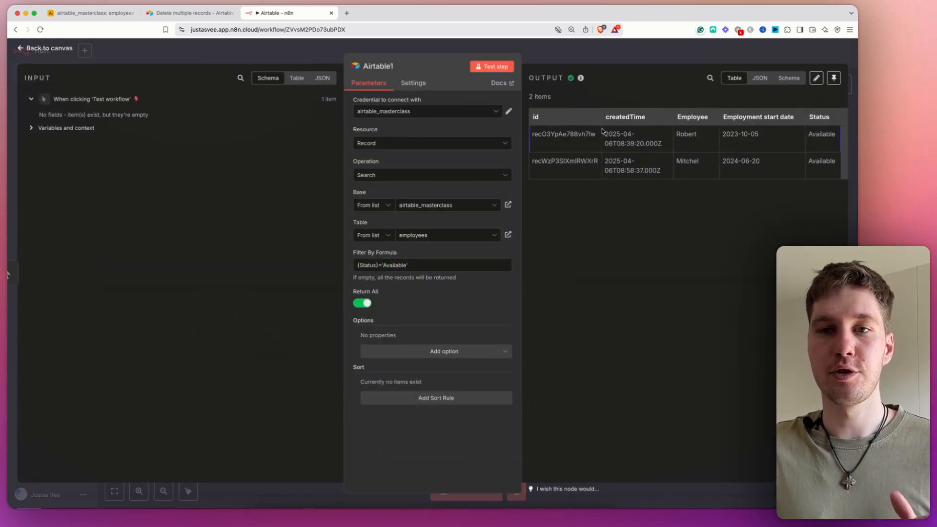
{"action": "left_click", "coordinate": [637, 47]}
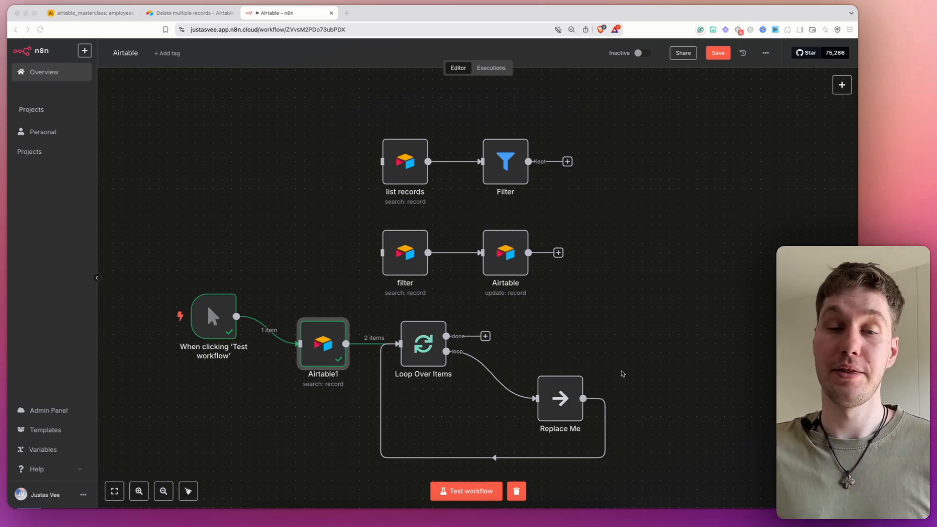
Step: Delete the Replace Me placeholder from the loop and insert an Airtable Search records node on the loop connection
{"action": "left_click", "coordinate": [571, 380]}
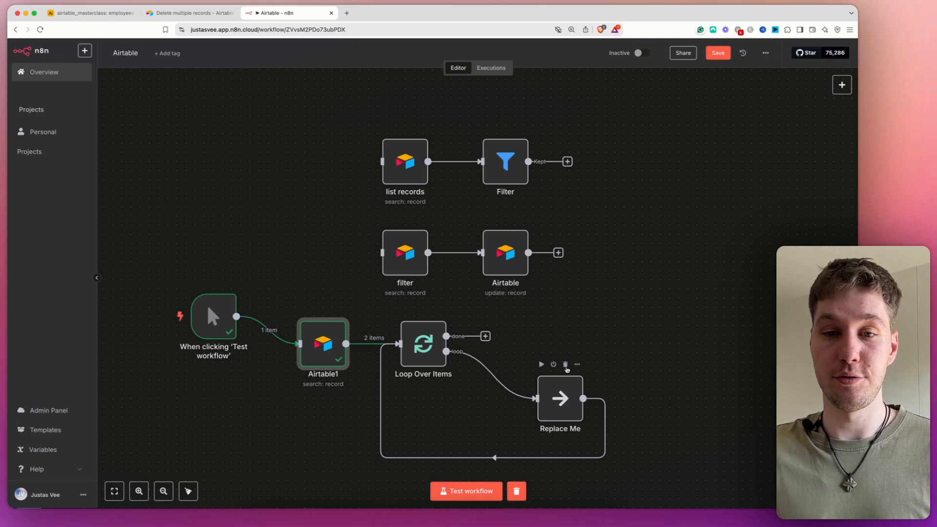
{"action": "left_click", "coordinate": [566, 366]}
{"action": "left_click", "coordinate": [416, 412]}
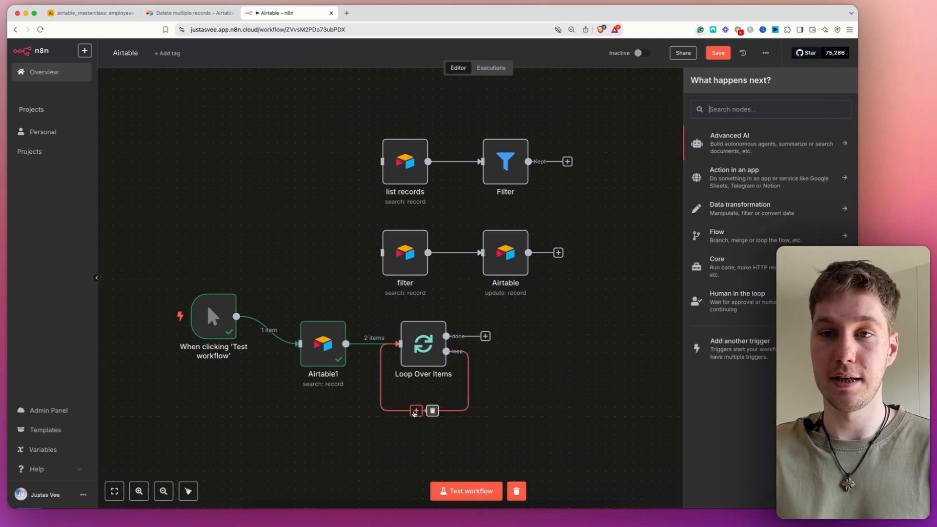
{"action": "type", "text": "airt"}
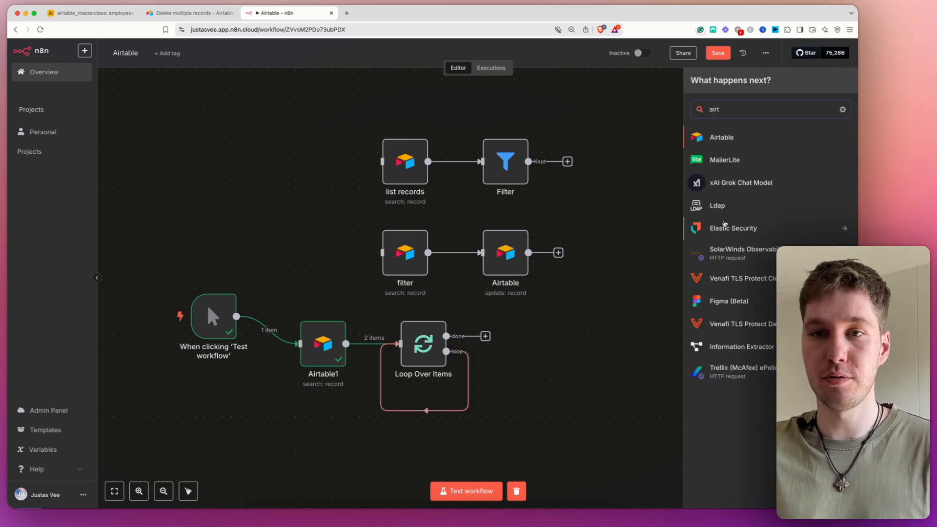
{"action": "left_click", "coordinate": [726, 139]}
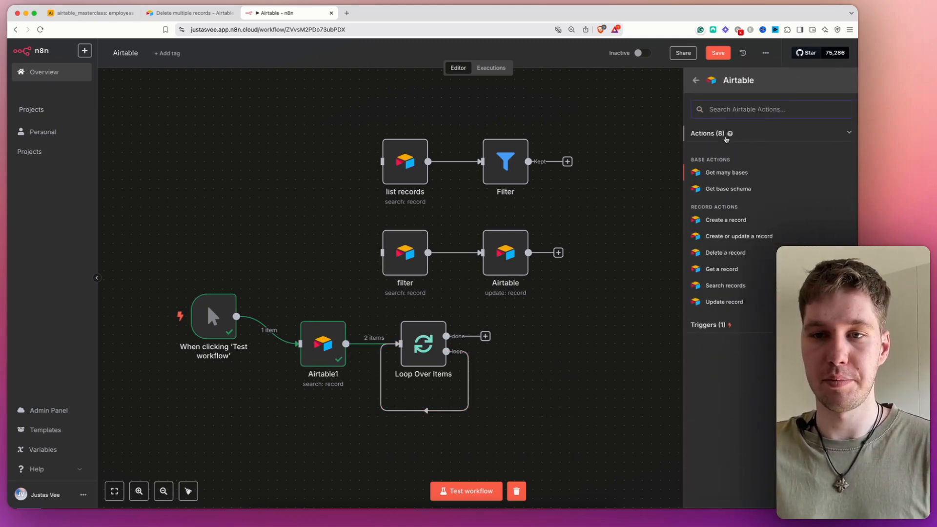
{"action": "left_click", "coordinate": [740, 292]}
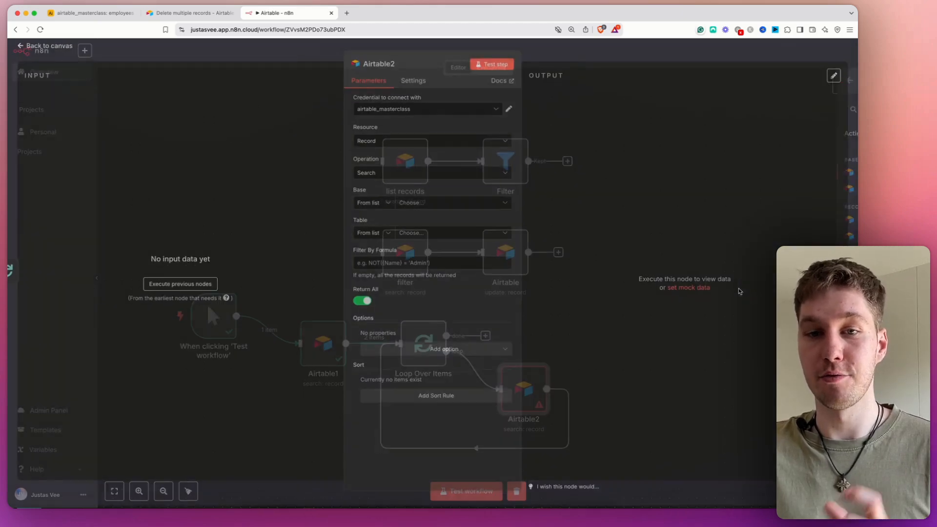
Step: Set the looped search node's base to airtable_masterclass and its table to projects
{"action": "left_click", "coordinate": [452, 205]}
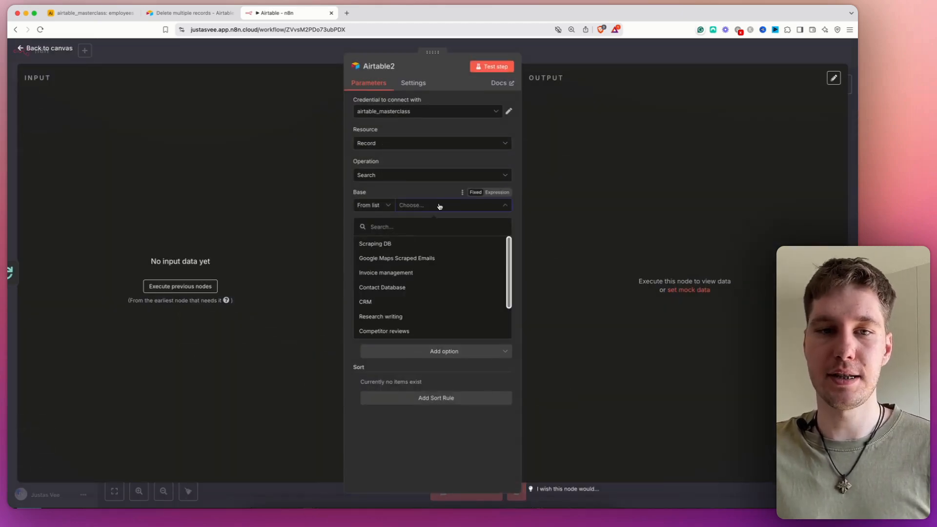
{"action": "left_click", "coordinate": [422, 316]}
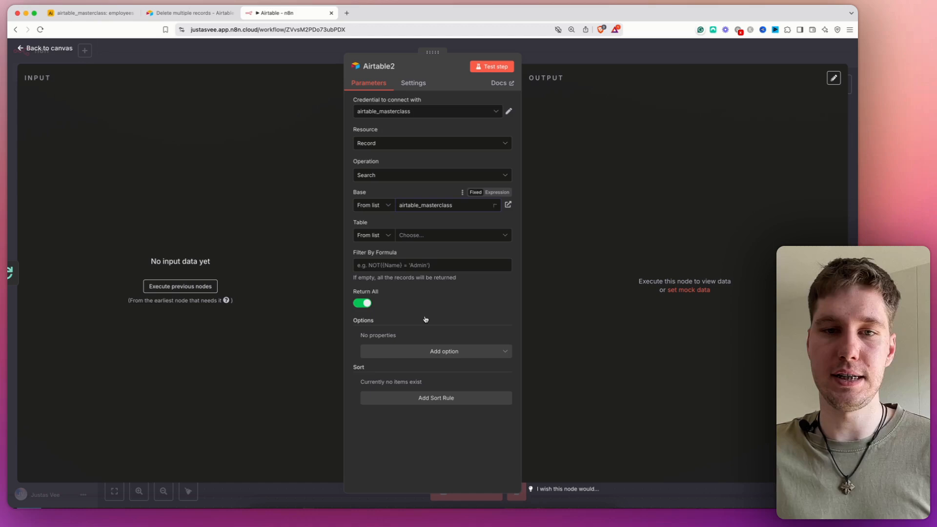
{"action": "left_click", "coordinate": [436, 236]}
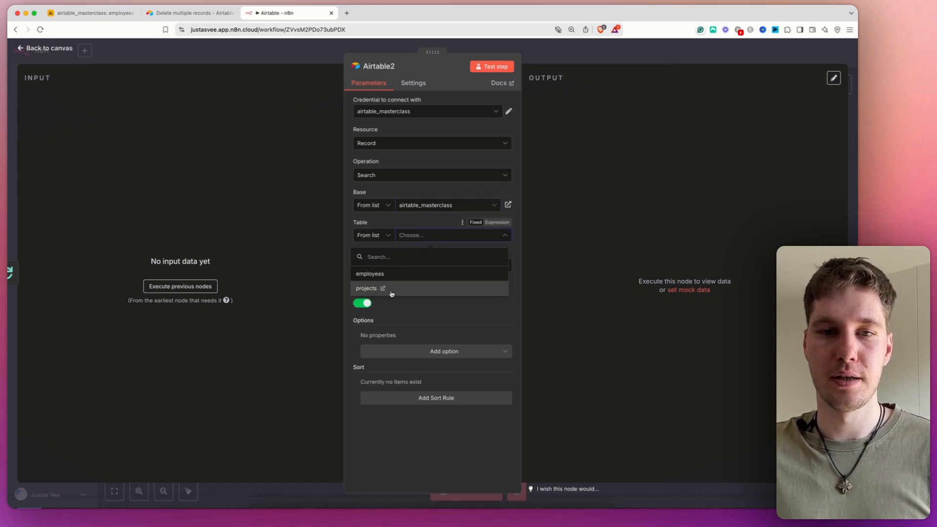
{"action": "left_click", "coordinate": [394, 289]}
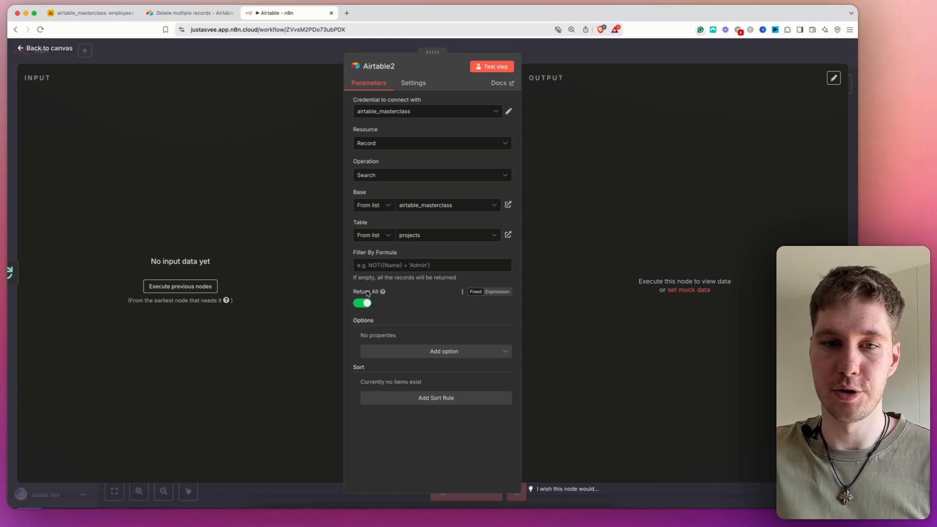
Step: Switch to Airtable and examine the status and employee assignments in the projects and employees tables
{"action": "left_click", "coordinate": [90, 13]}
{"action": "left_click", "coordinate": [79, 71]}
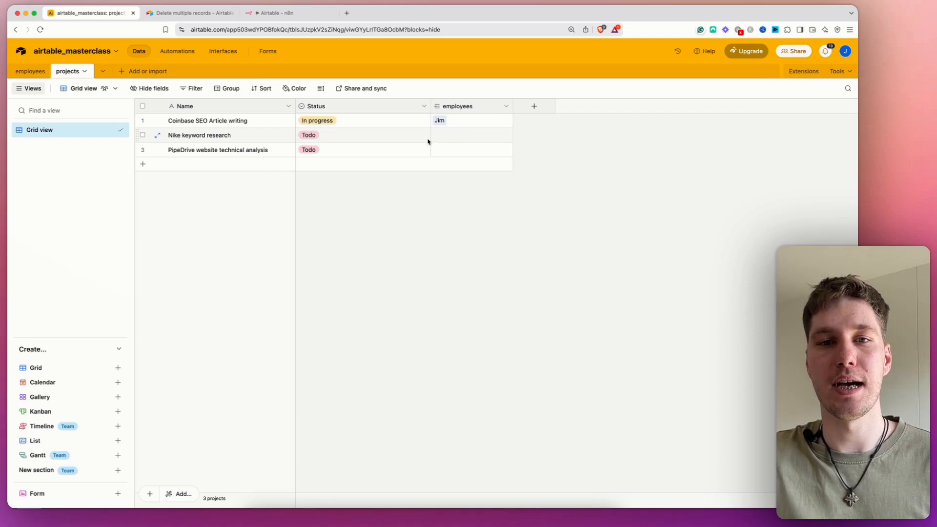
{"action": "left_click", "coordinate": [30, 71]}
Step: Switch back to n8n, filter the projects search with the formula {Status}='Todo' and test the node
{"action": "left_click", "coordinate": [289, 13]}
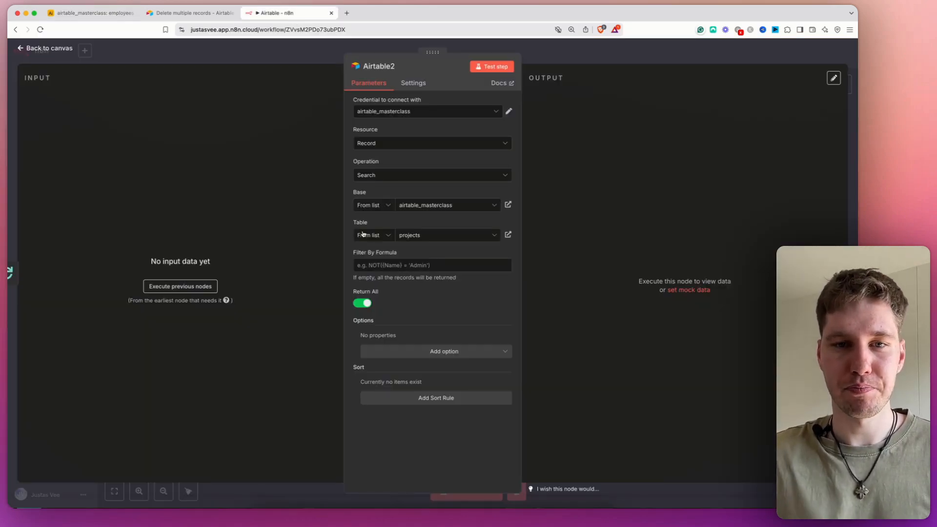
{"action": "left_click", "coordinate": [412, 270]}
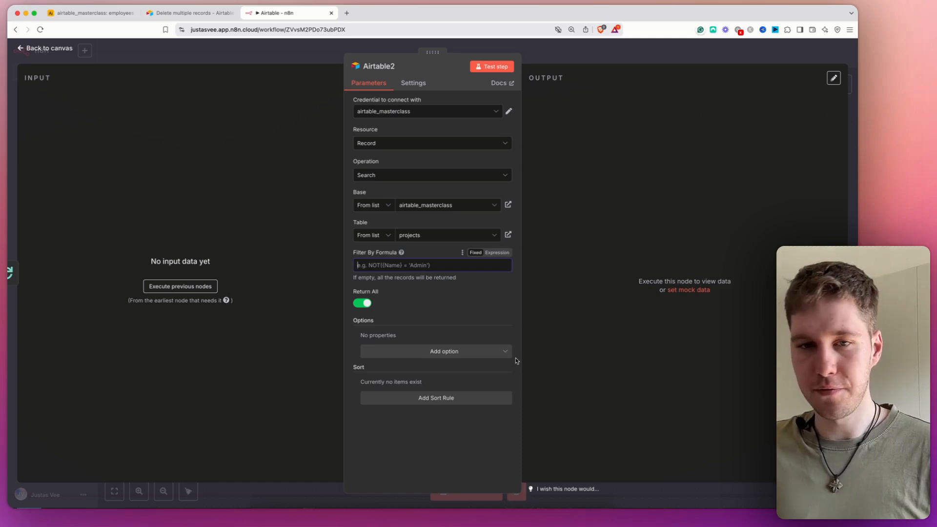
{"action": "type", "text": "{}"}
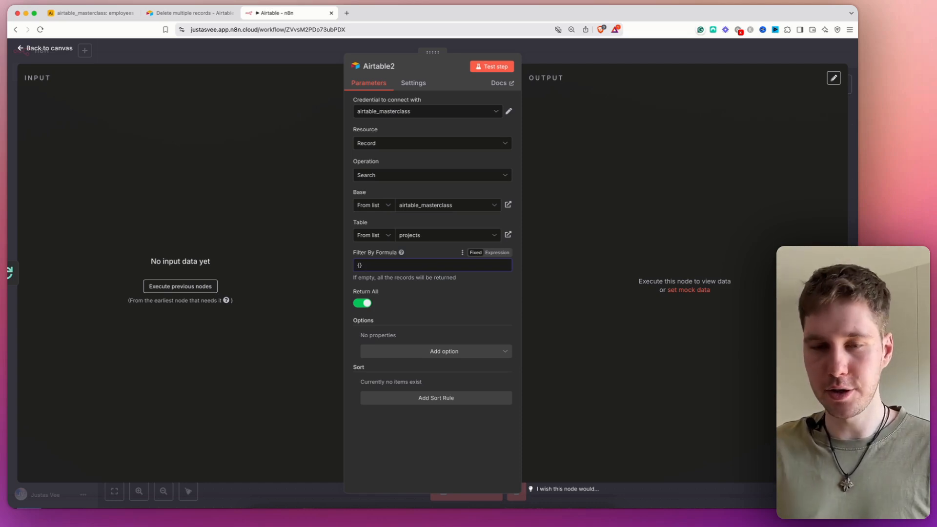
{"action": "type", "text": "Status"}
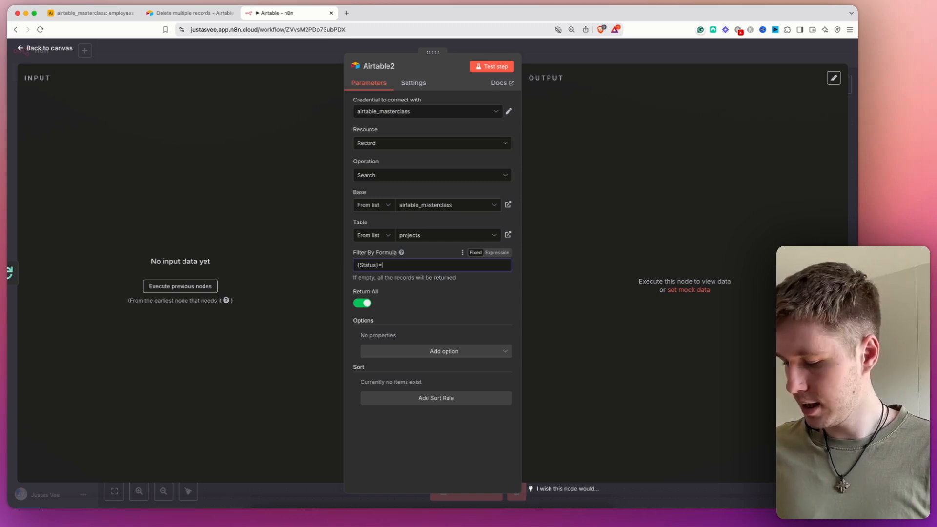
{"action": "type", "text": "='Tod"}
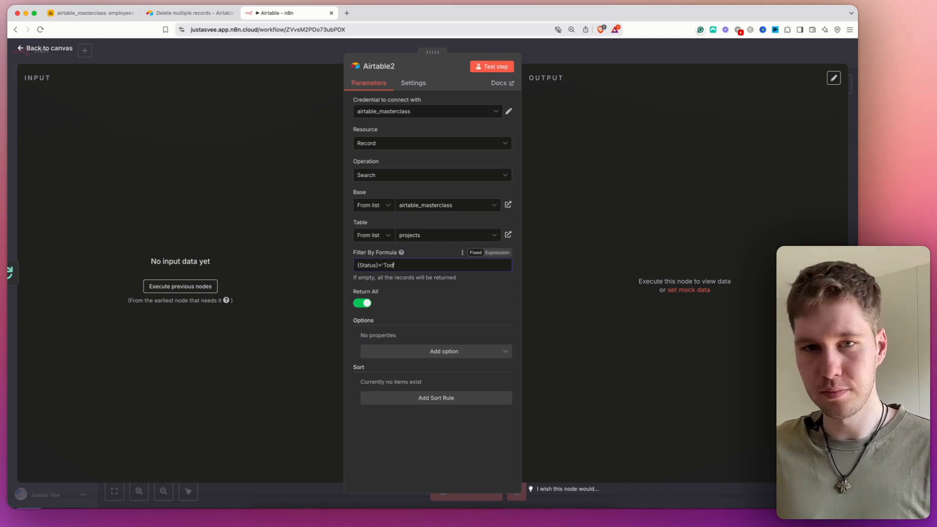
{"action": "type", "text": "o"}
{"action": "left_click", "coordinate": [493, 66]}
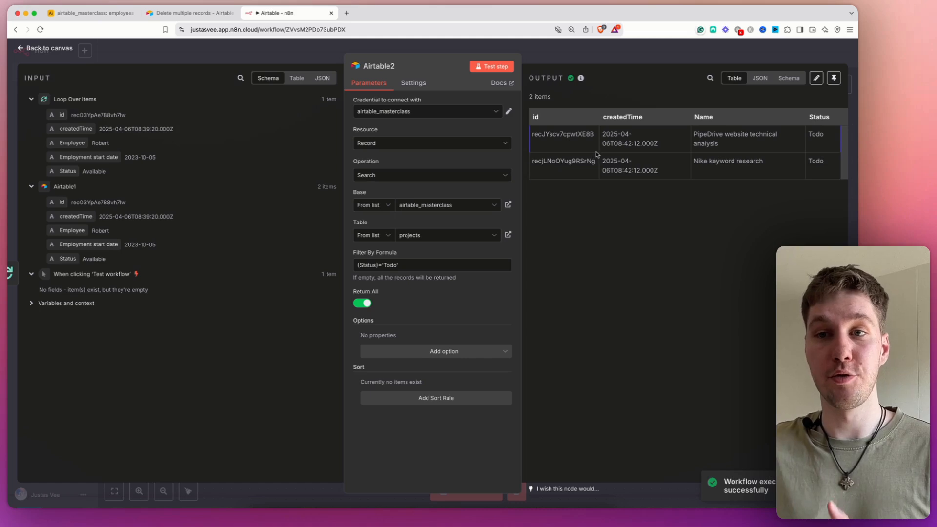
Step: Switch to Airtable and link the partially available employee to the Nike keyword research project
{"action": "left_click", "coordinate": [102, 15]}
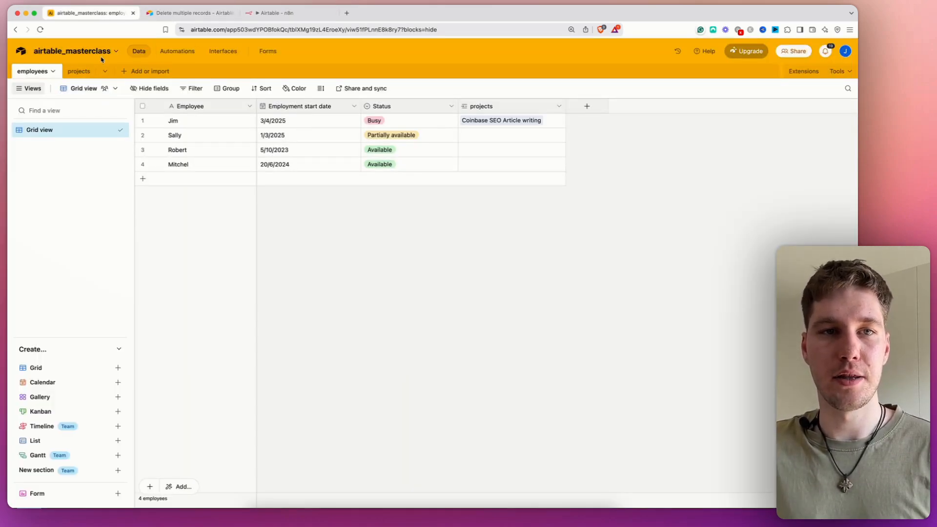
{"action": "left_click", "coordinate": [78, 71]}
{"action": "left_click", "coordinate": [448, 137]}
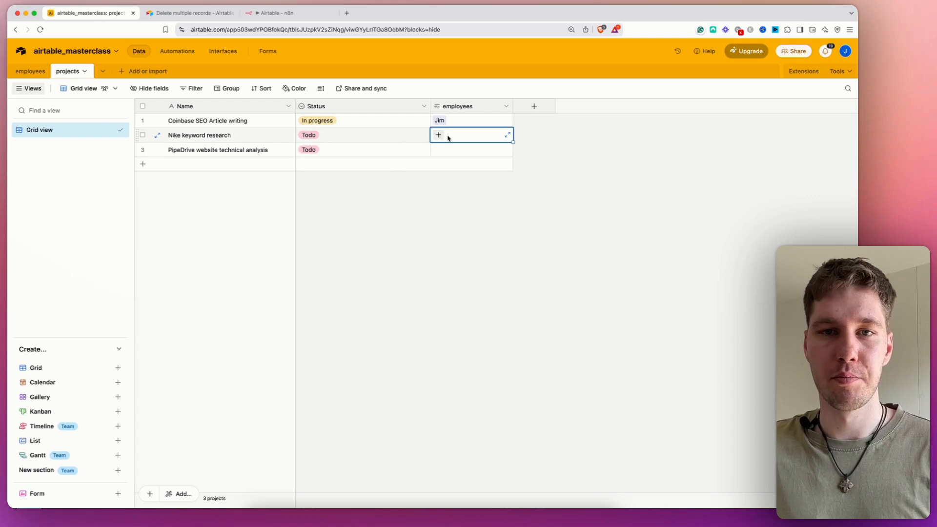
{"action": "left_click", "coordinate": [438, 134]}
{"action": "left_click", "coordinate": [461, 215]}
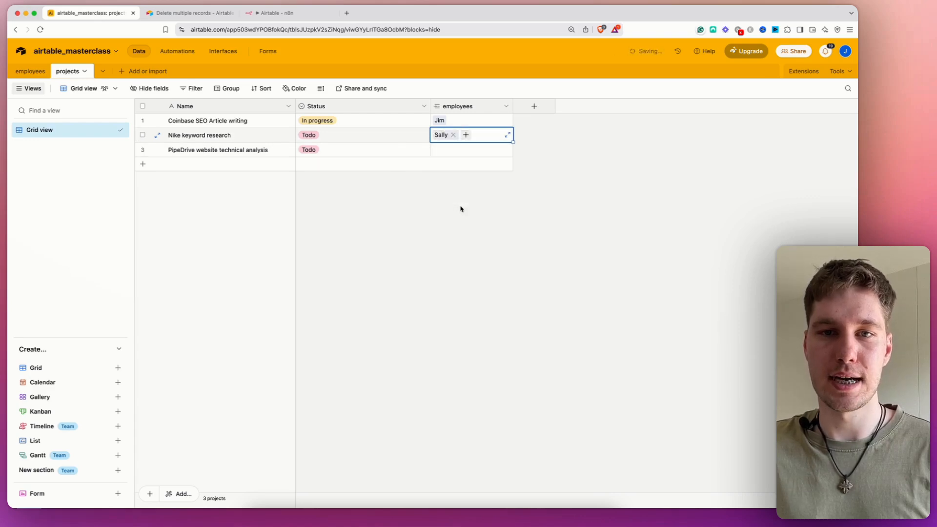
{"action": "left_click", "coordinate": [374, 184]}
Step: Switch back to n8n, rerun the projects search and compare its employees output with the Airtable projects table
{"action": "left_click", "coordinate": [282, 14]}
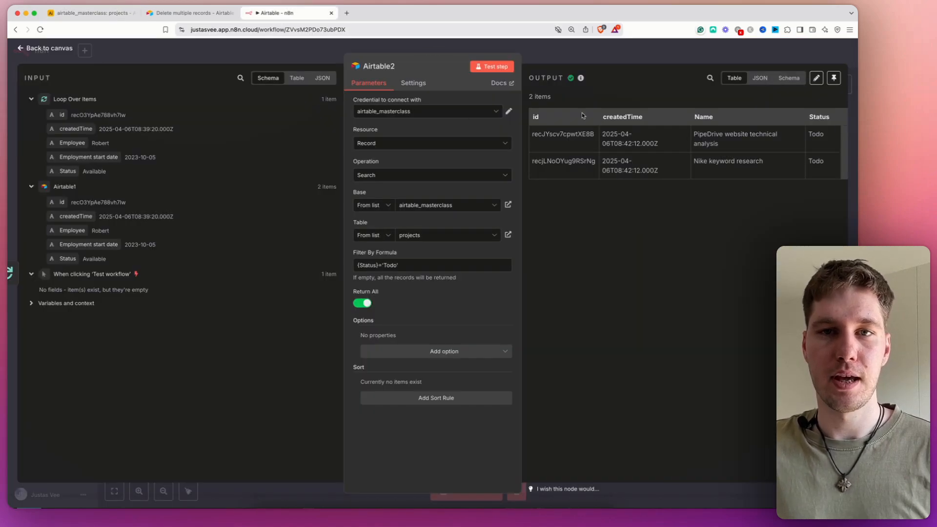
{"action": "left_click", "coordinate": [492, 66]}
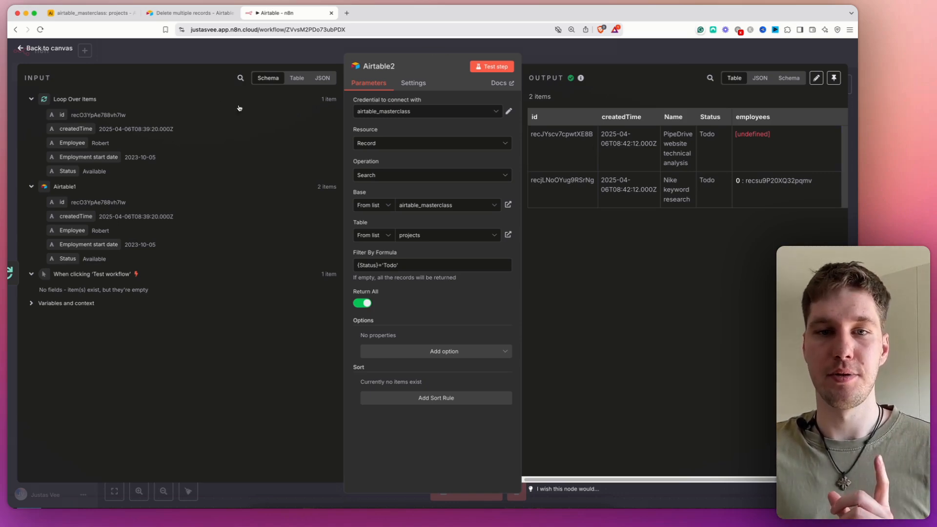
{"action": "left_click", "coordinate": [92, 18]}
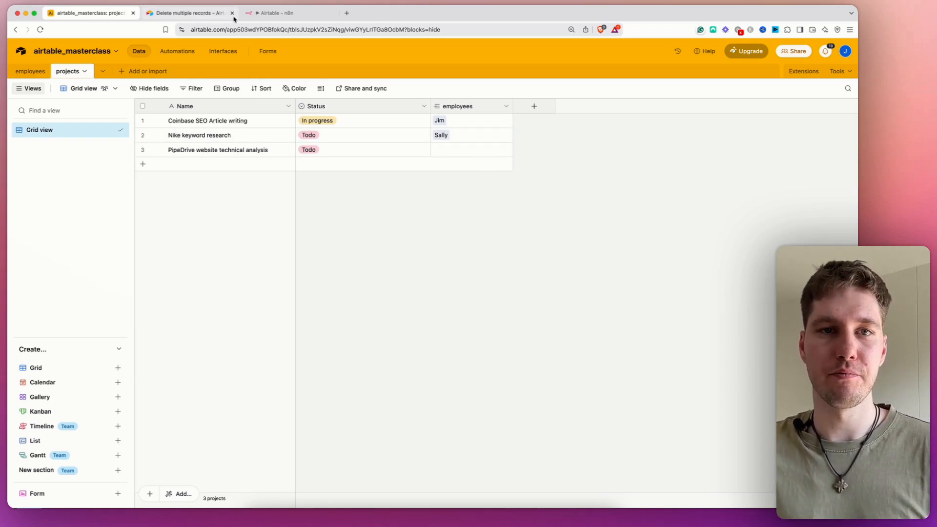
{"action": "left_click", "coordinate": [275, 13]}
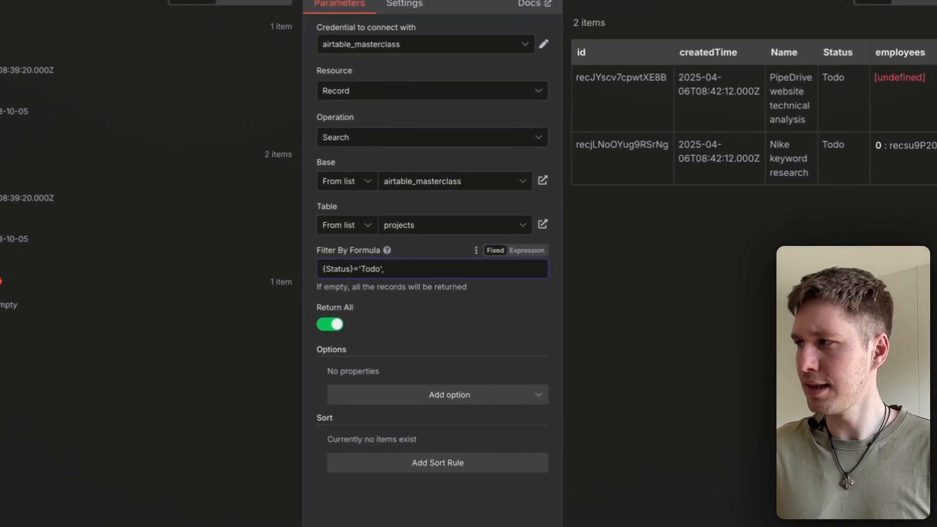
Step: Extend the projects search filter formula with a second condition, NOT({employees}), separated from the Todo condition by a comma
{"action": "type", "text": ",NOT"}
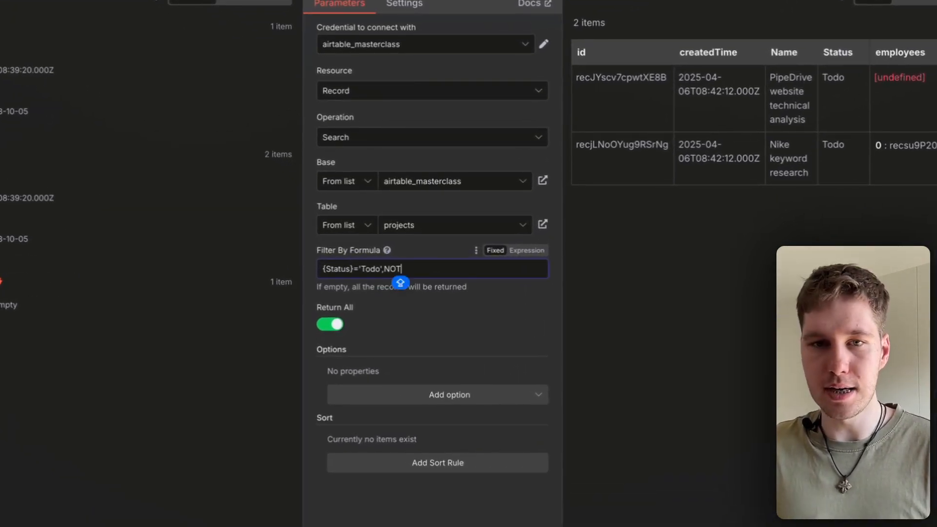
{"action": "type", "text": "()"}
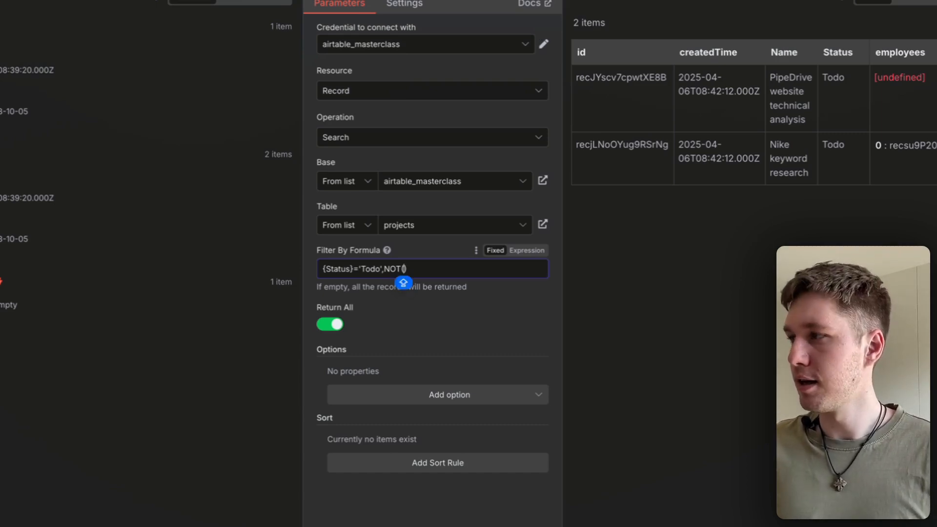
{"action": "type", "text": "{}"}
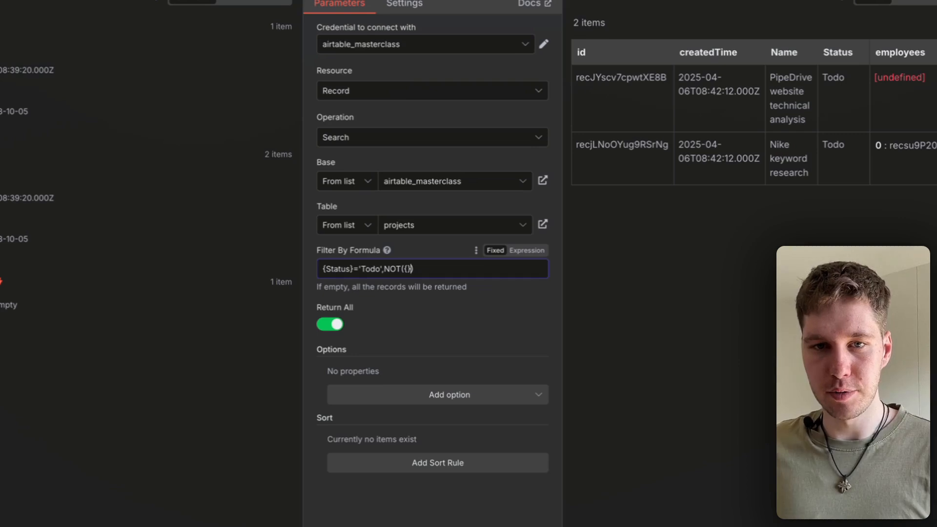
{"action": "left_click", "coordinate": [408, 269]}
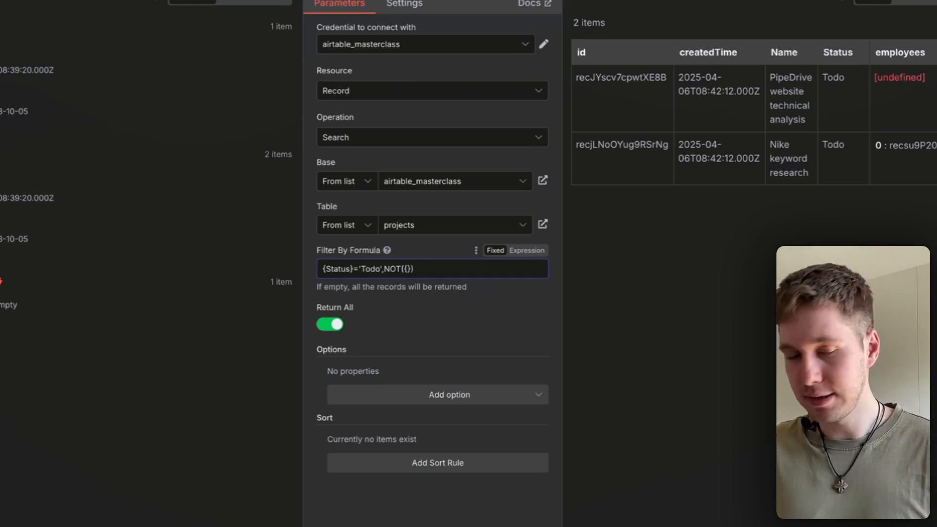
{"action": "type", "text": "employe"}
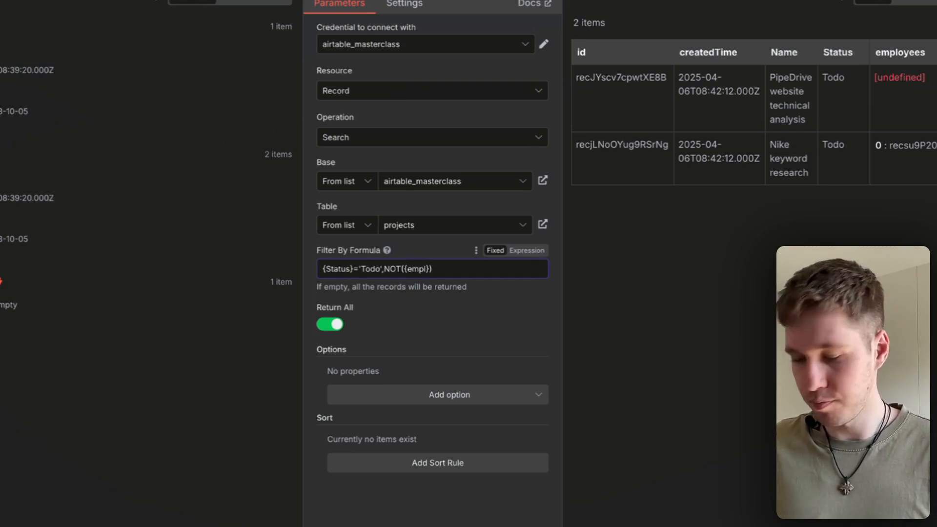
{"action": "type", "text": "es"}
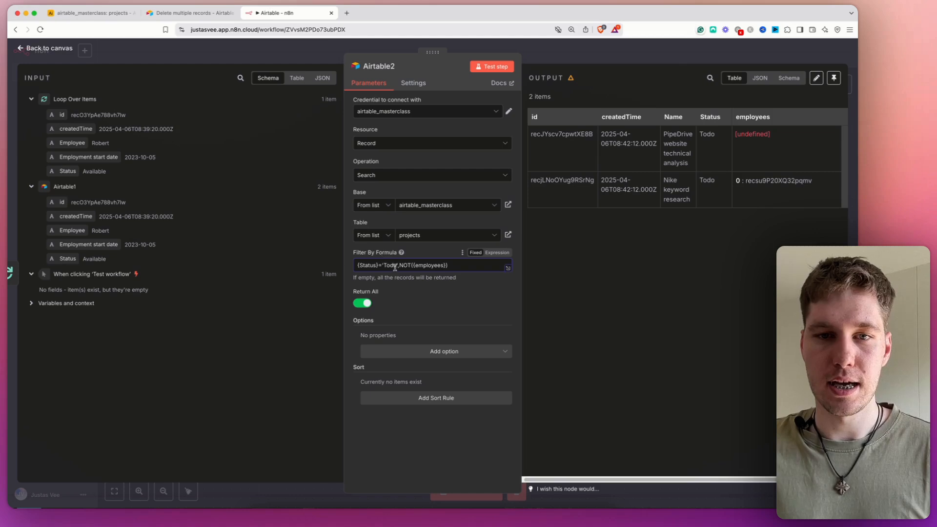
Step: Wrap both filter conditions as AND({Status}='Todo',NOT({employees})), test the node and check the returned project
{"action": "left_click_drag", "start_coordinate": [396, 266], "coordinate": [355, 266]}
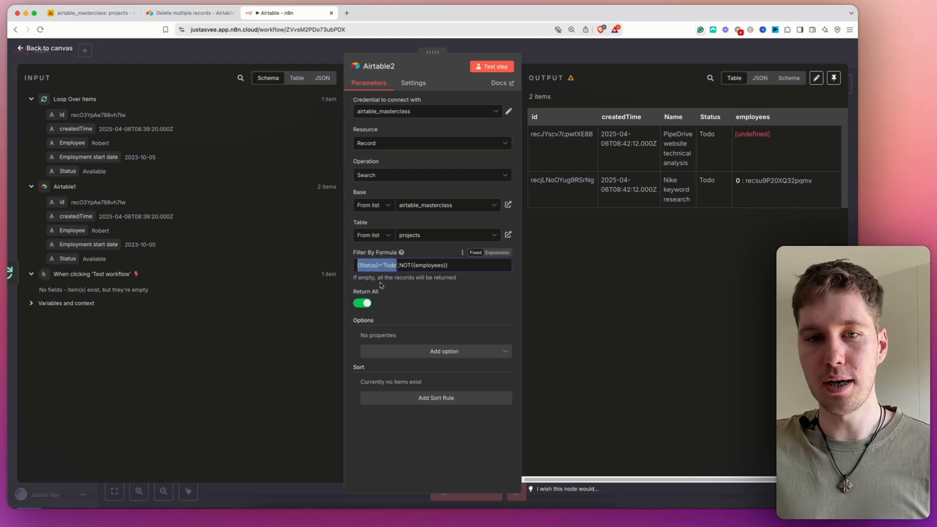
{"action": "left_click", "coordinate": [450, 287]}
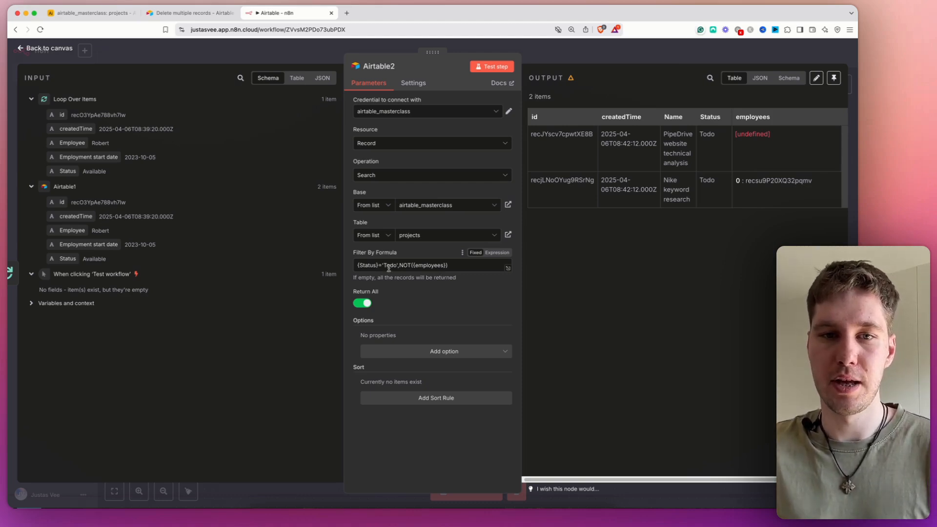
{"action": "left_click", "coordinate": [358, 265]}
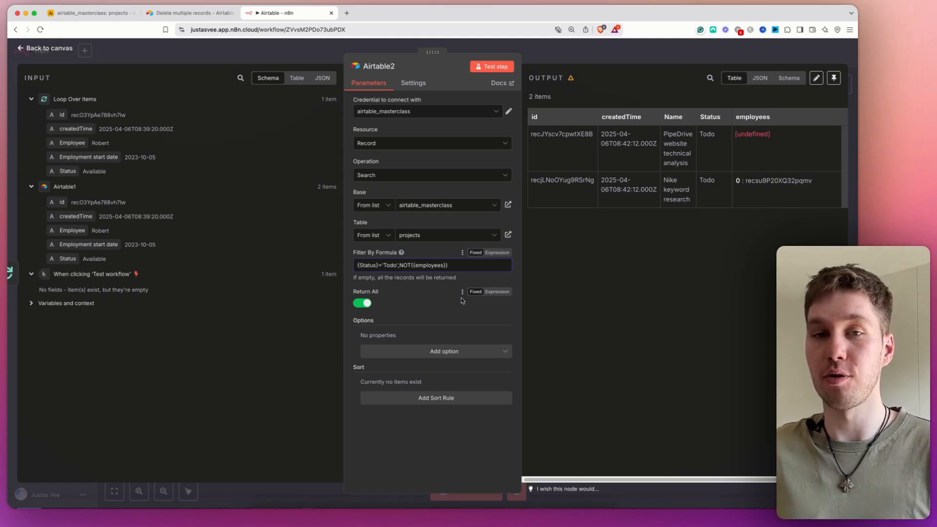
{"action": "type", "text": "("}
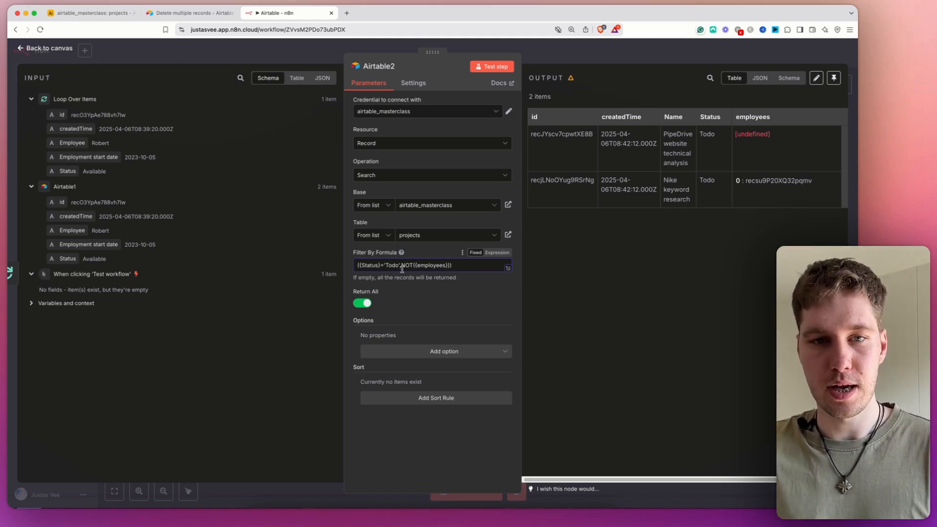
{"action": "left_click", "coordinate": [356, 264]}
{"action": "type", "text": "AND"}
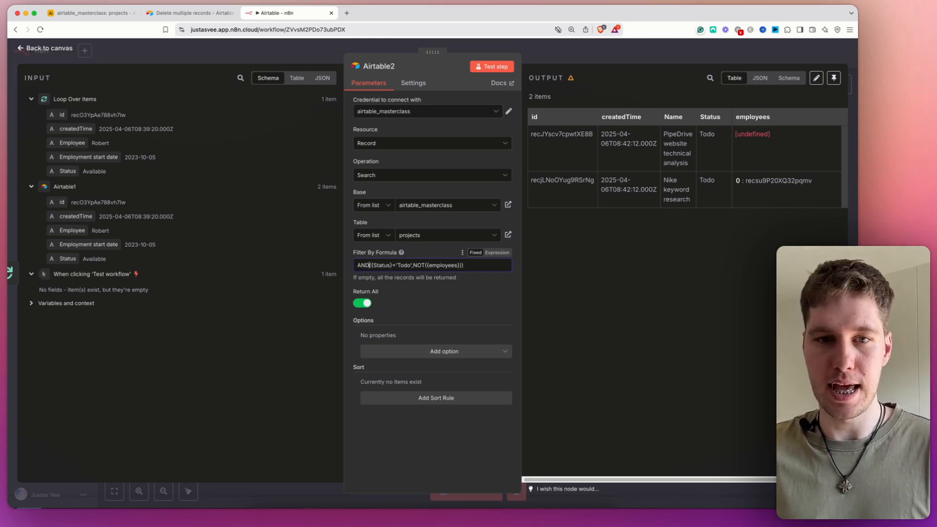
{"action": "left_click", "coordinate": [492, 66]}
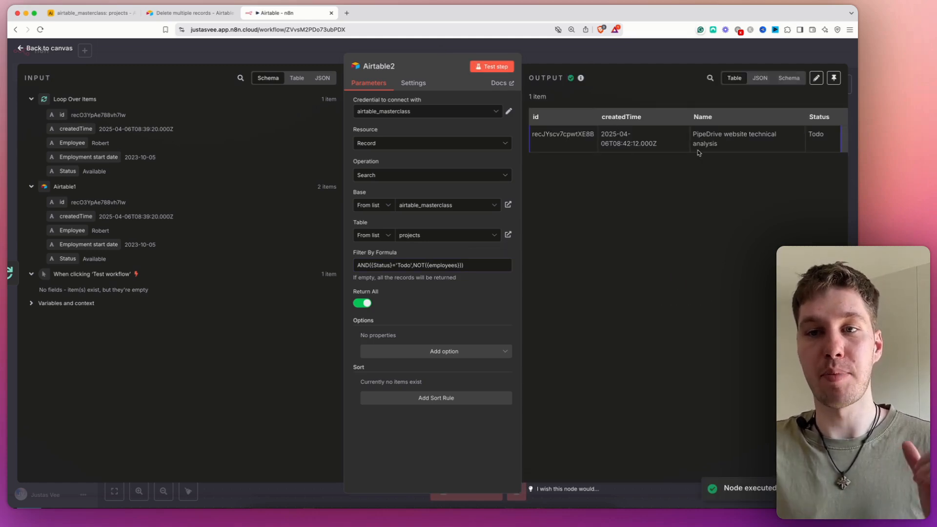
{"action": "left_click_drag", "start_coordinate": [725, 146], "coordinate": [693, 136]}
{"action": "left_click", "coordinate": [686, 187]}
Step: Switch to Airtable and remove the linked employee from the Nike keyword research project
{"action": "left_click", "coordinate": [78, 15]}
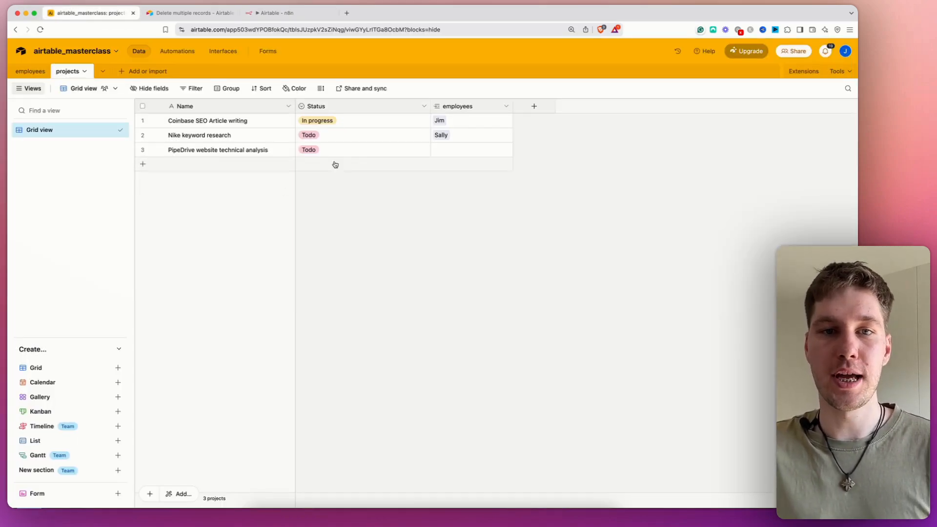
{"action": "left_click", "coordinate": [446, 135]}
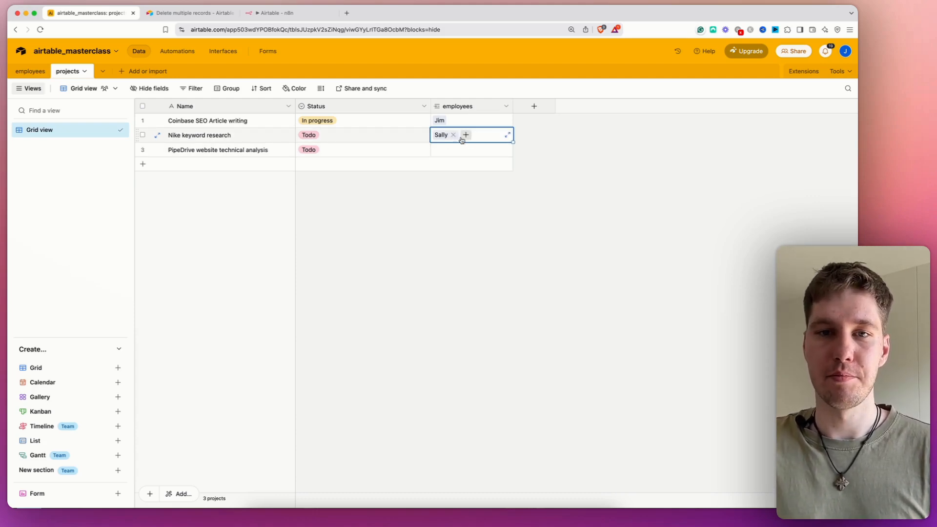
{"action": "left_click", "coordinate": [454, 136]}
{"action": "left_click", "coordinate": [438, 194]}
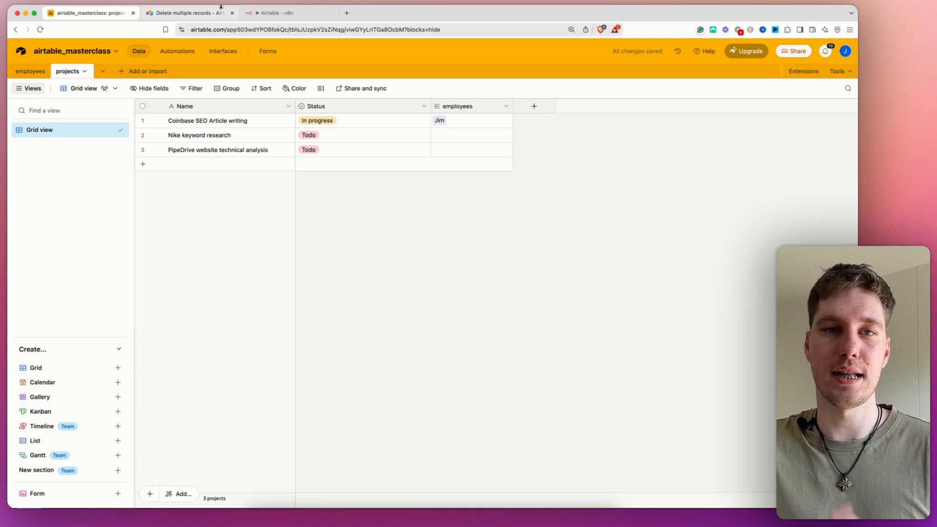
Step: Switch back to n8n, rerun the projects search with the AND filter and return to the canvas
{"action": "left_click", "coordinate": [263, 15]}
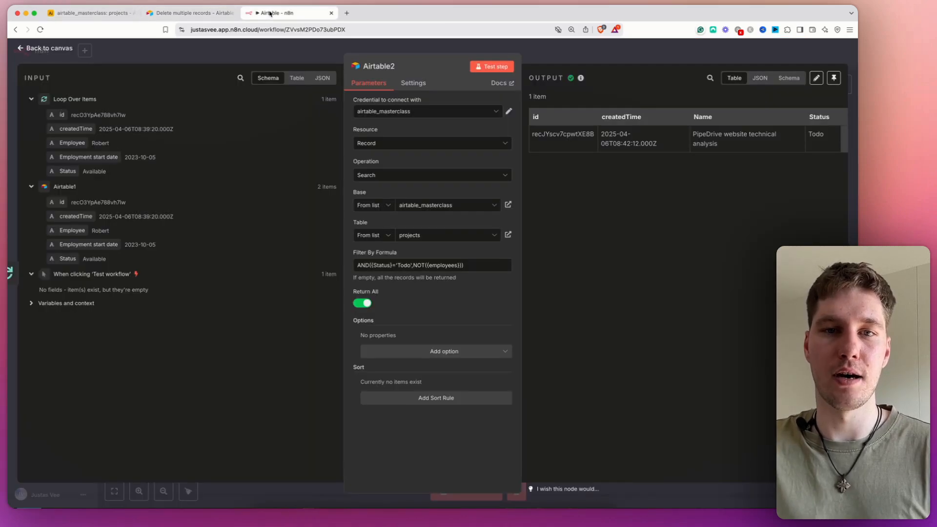
{"action": "left_click", "coordinate": [501, 68]}
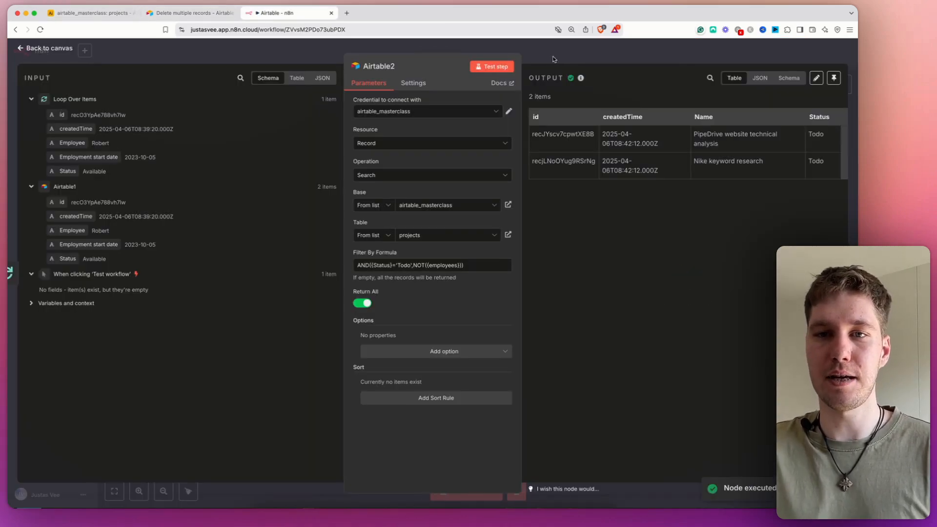
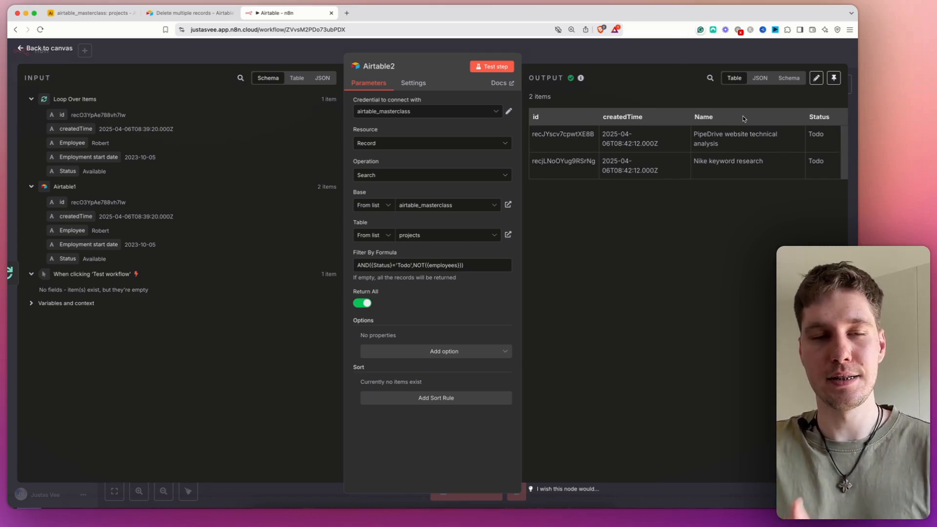
{"action": "left_click", "coordinate": [646, 54]}
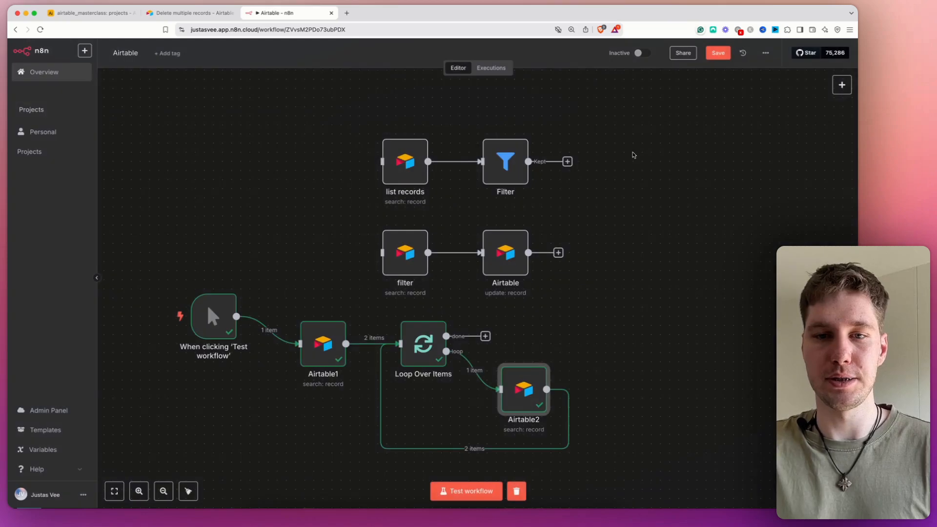
Step: Insert a Limit node between the projects search and the loop's return connection, keeping its default settings
{"action": "scroll", "coordinate": [659, 303], "scroll_direction": "down", "scroll_amount": 3}
{"action": "scroll", "coordinate": [659, 303], "scroll_direction": "right", "scroll_amount": 3}
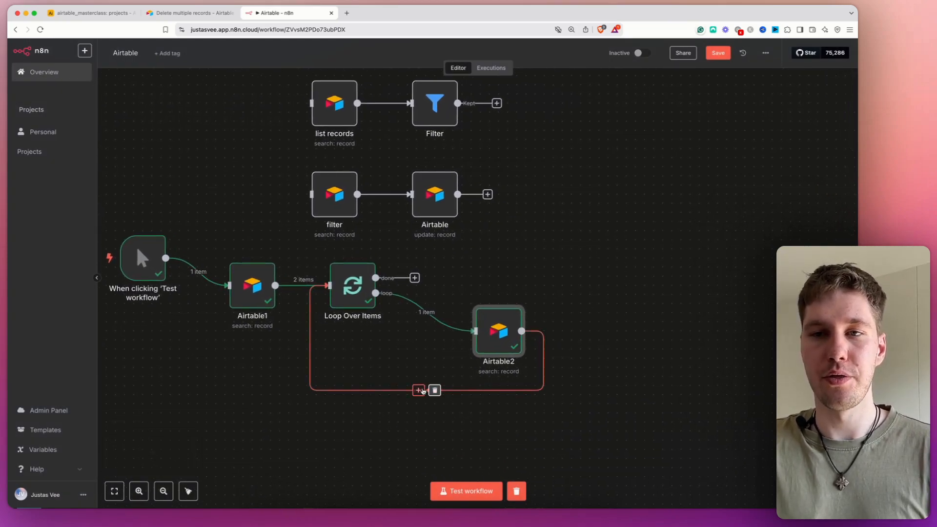
{"action": "left_click", "coordinate": [419, 390]}
{"action": "type", "text": "limit"}
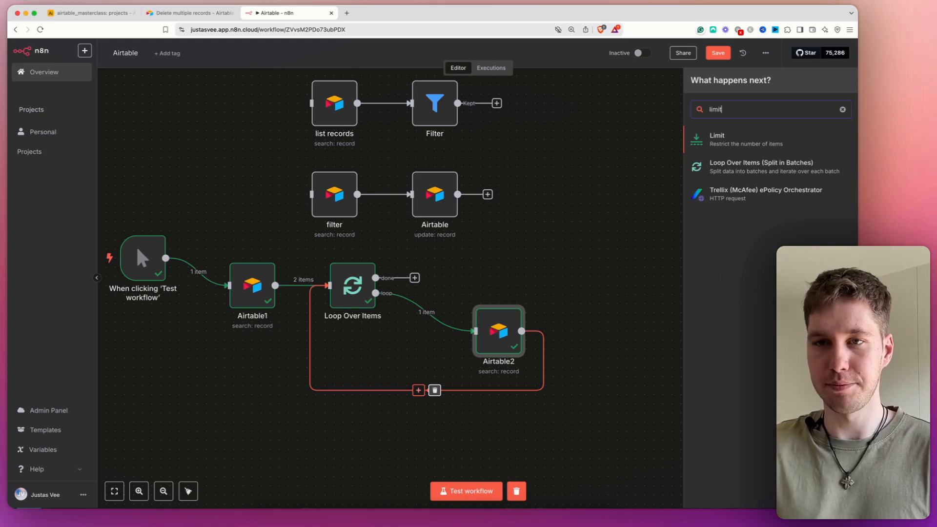
{"action": "left_click", "coordinate": [725, 140]}
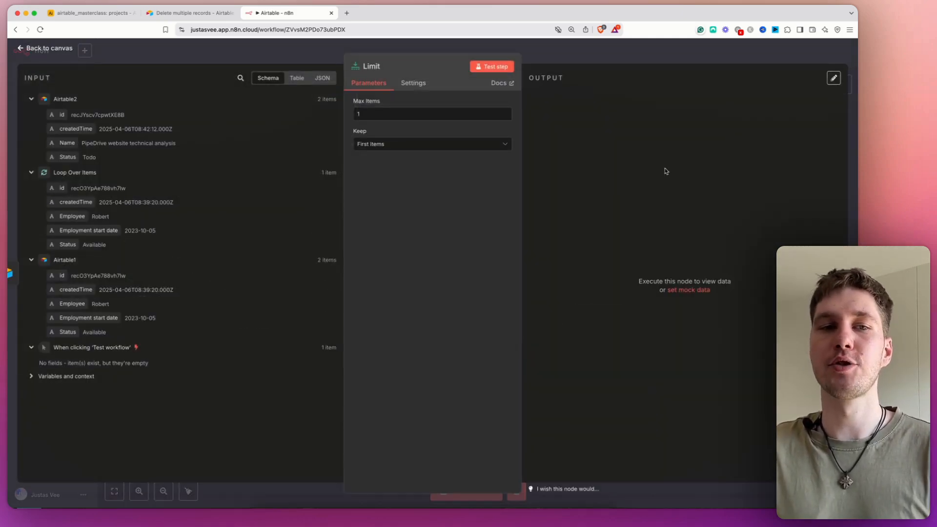
{"action": "left_click", "coordinate": [636, 55]}
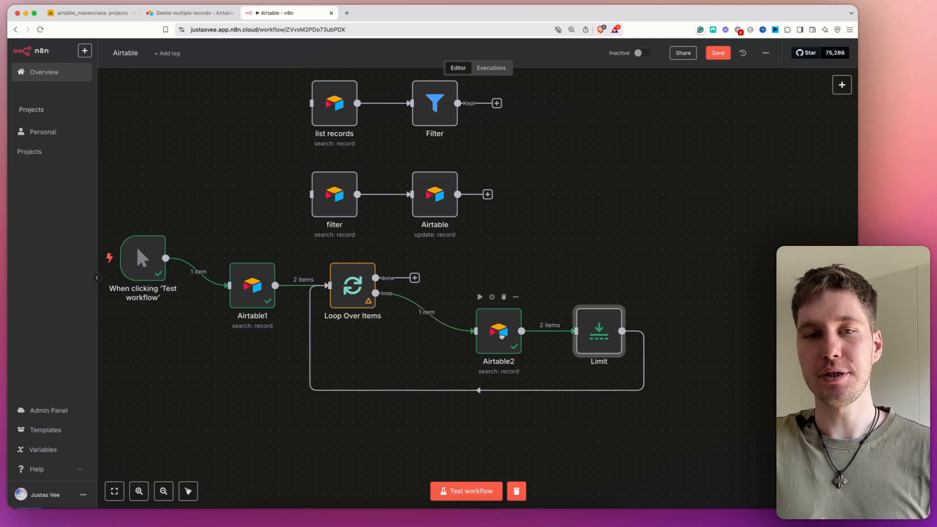
Step: Rename the Airtable2 node inside the loop to "search projects"
{"action": "double_click", "coordinate": [502, 335]}
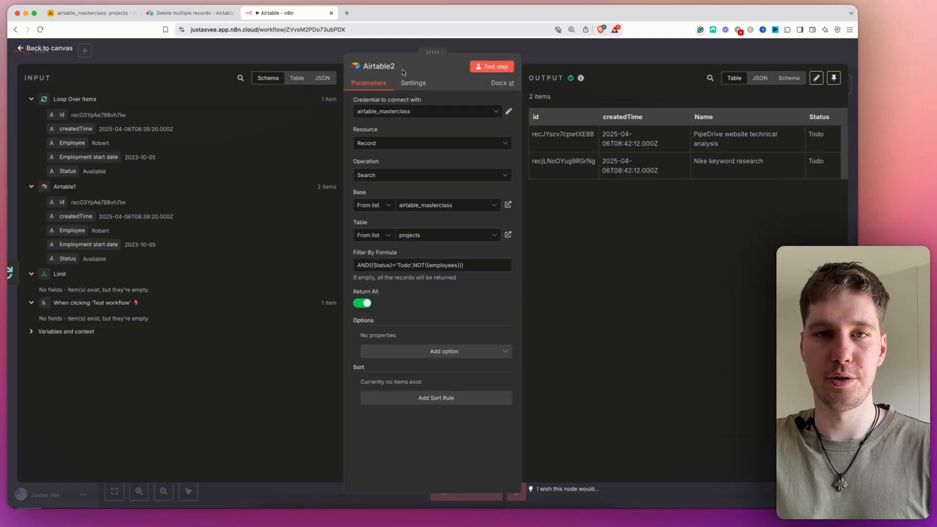
{"action": "left_click", "coordinate": [394, 67]}
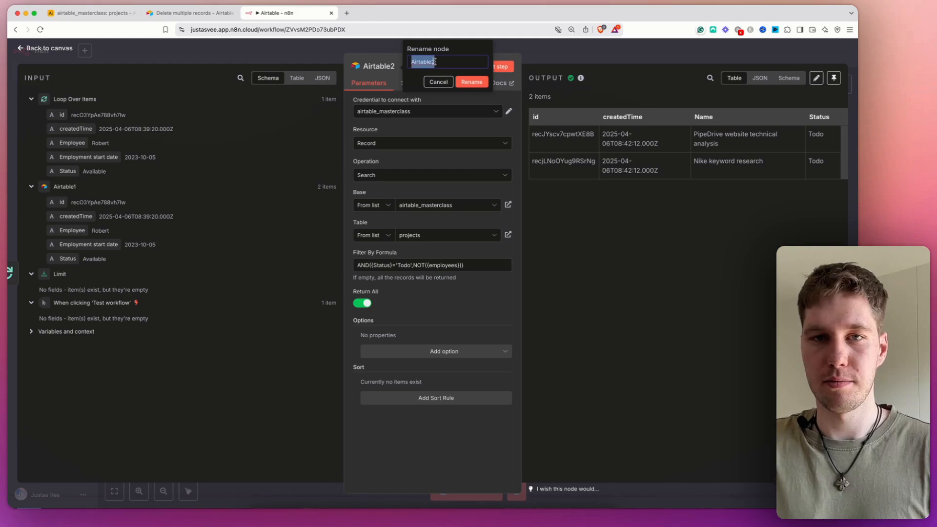
{"action": "type", "text": "search projects"}
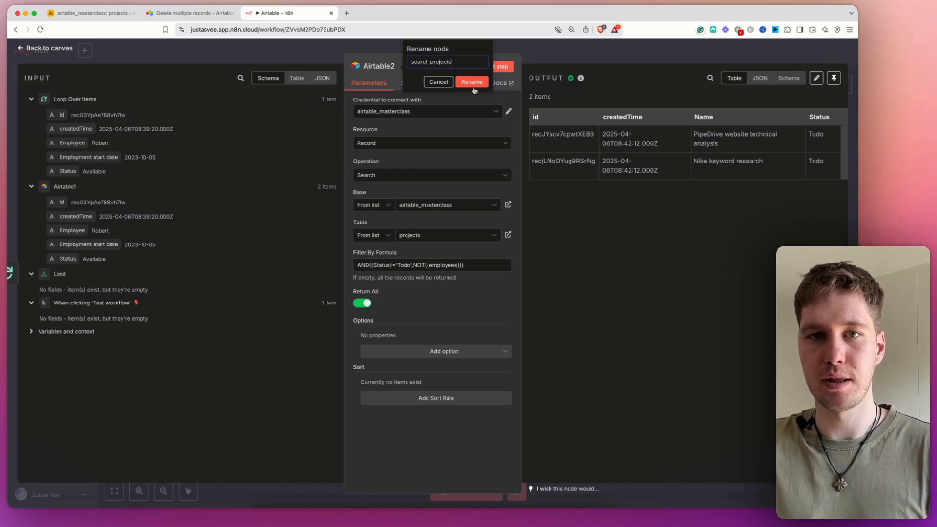
{"action": "left_click", "coordinate": [473, 84]}
{"action": "key", "text": "Escape"}
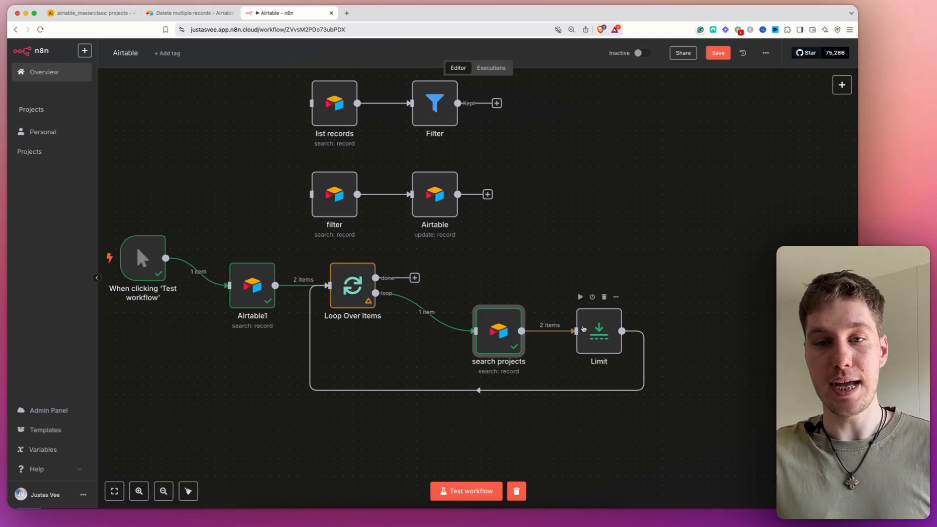
Step: Review the Limit node's settings, run the node and inspect the project record it outputs
{"action": "double_click", "coordinate": [584, 325]}
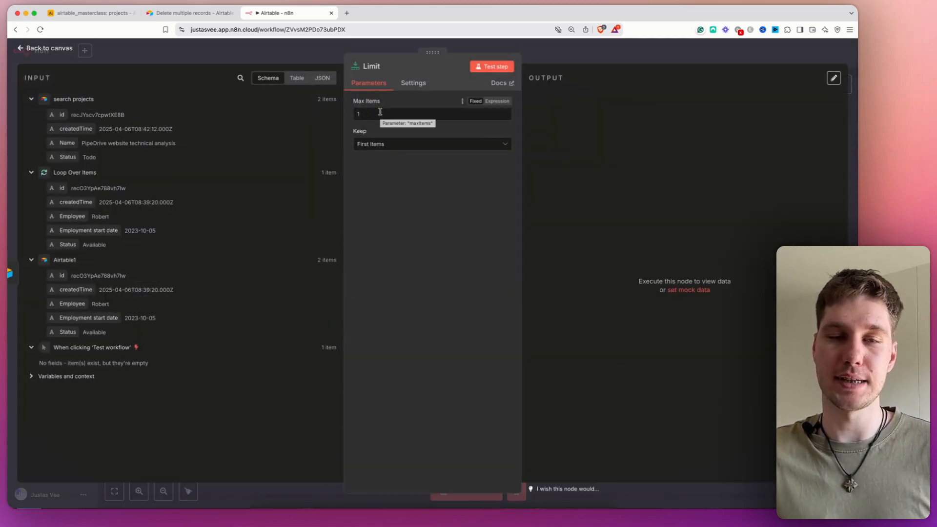
{"action": "key", "text": "Escape"}
{"action": "left_click", "coordinate": [580, 297]}
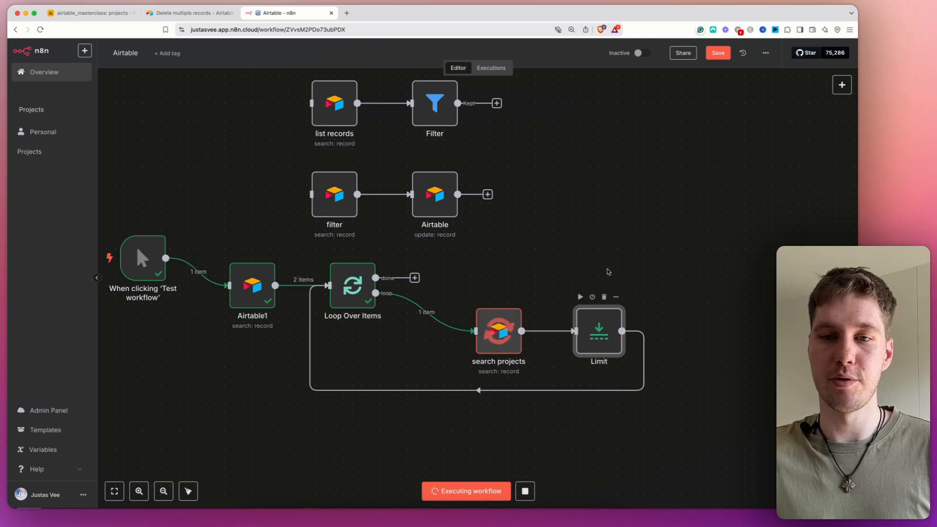
{"action": "double_click", "coordinate": [595, 327]}
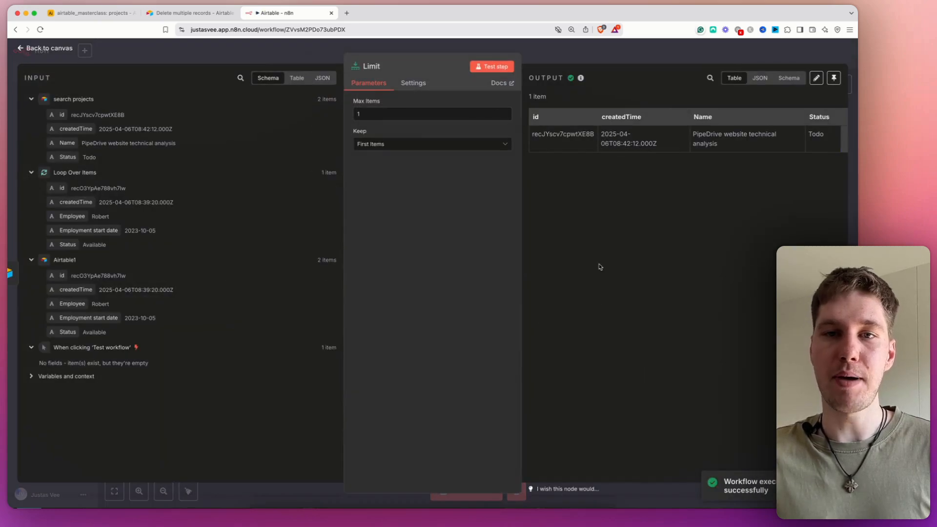
{"action": "left_click_drag", "start_coordinate": [534, 135], "coordinate": [596, 137]}
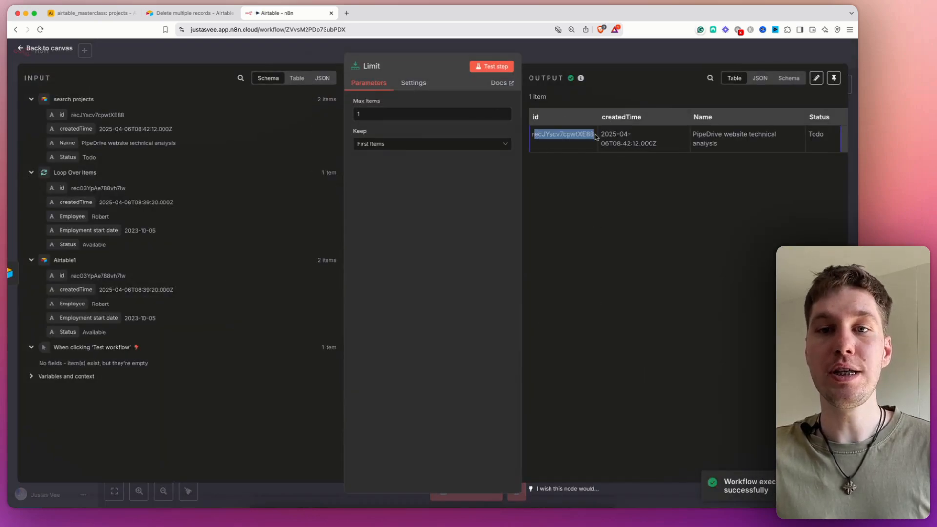
{"action": "left_click", "coordinate": [605, 57]}
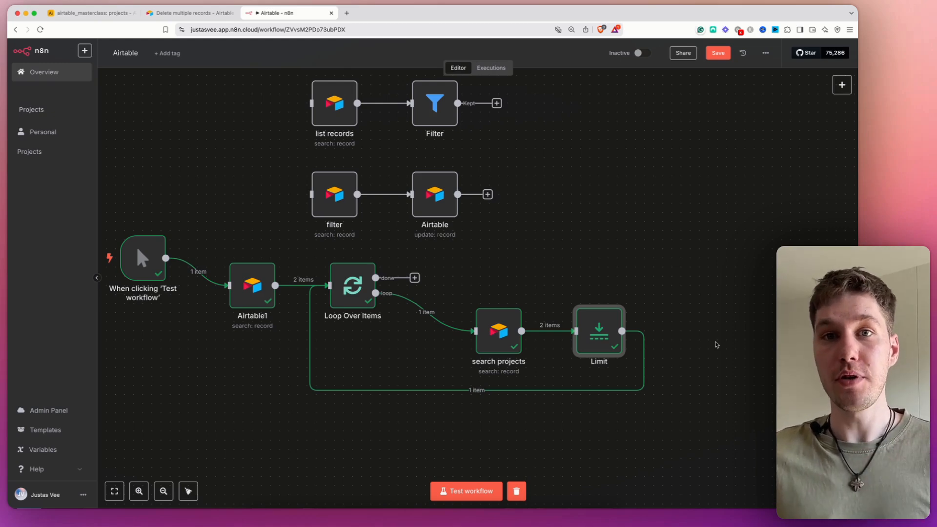
Step: Insert an Airtable node with the Update record action on the return connection between Limit and Loop Over Items
{"action": "mouse_move", "coordinate": [524, 397]}
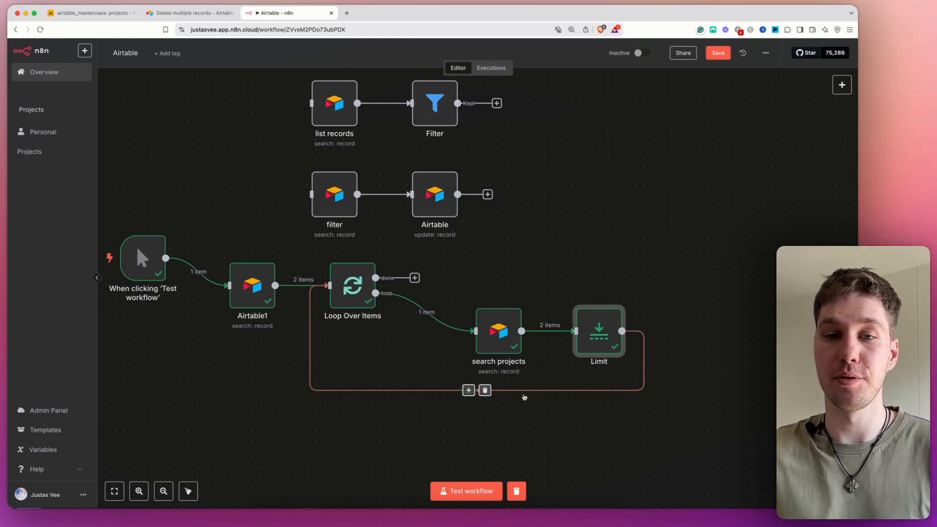
{"action": "left_click", "coordinate": [469, 391]}
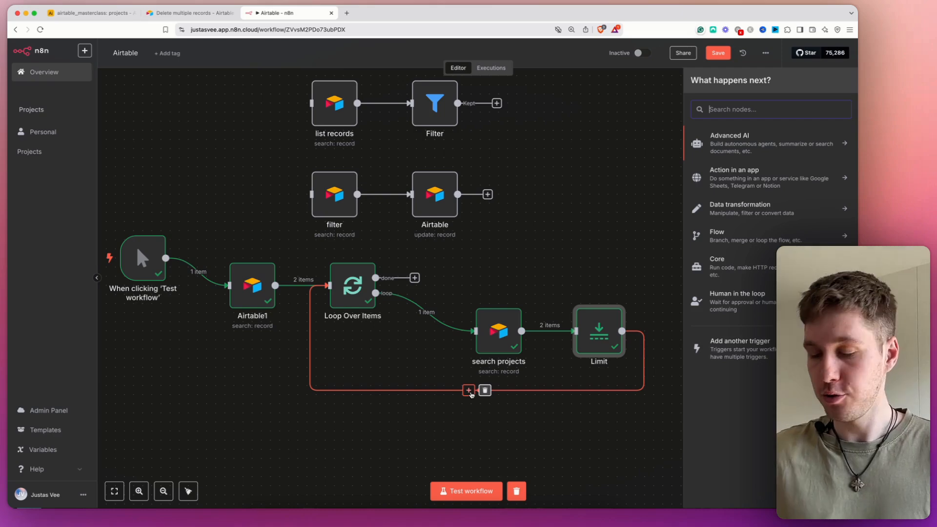
{"action": "type", "text": "airt"}
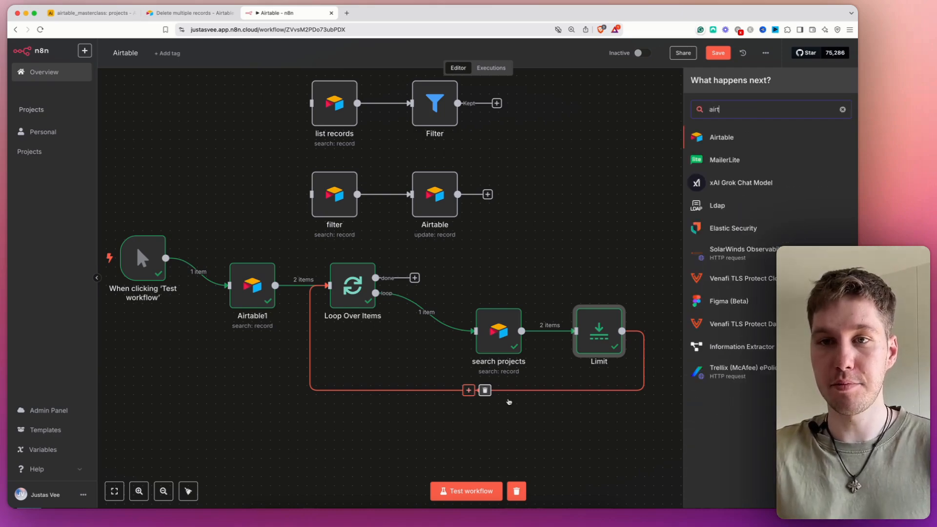
{"action": "left_click", "coordinate": [743, 133]}
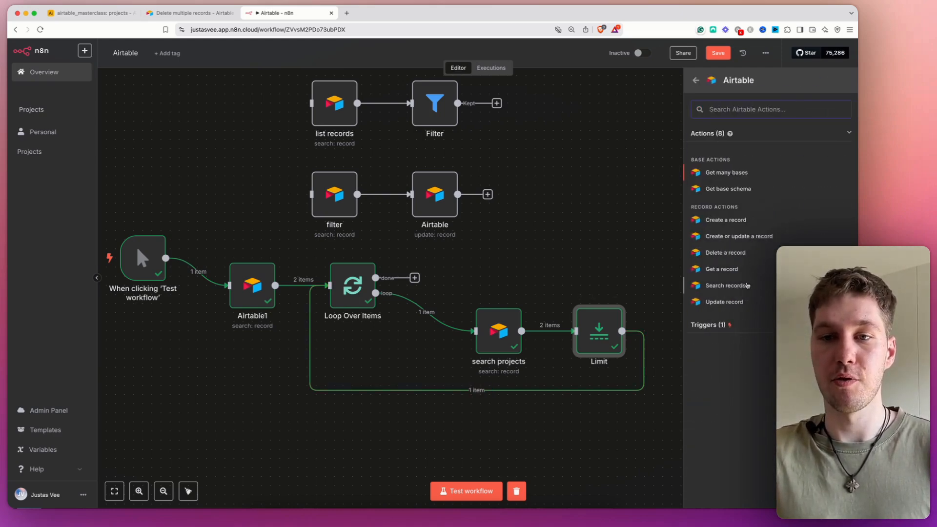
{"action": "left_click", "coordinate": [728, 302]}
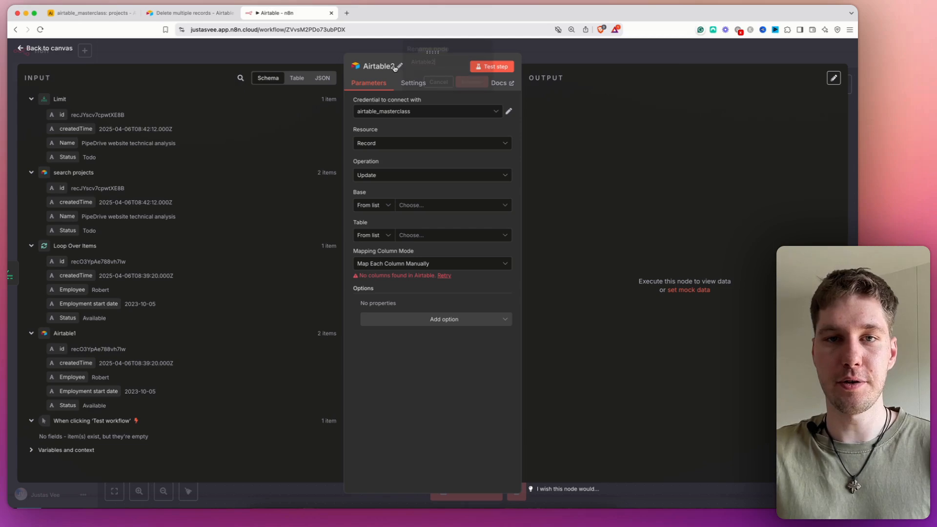
Step: Rename the new Airtable update node to "assign project to employee"
{"action": "left_click", "coordinate": [386, 65]}
{"action": "type", "text": "assign project to employee"}
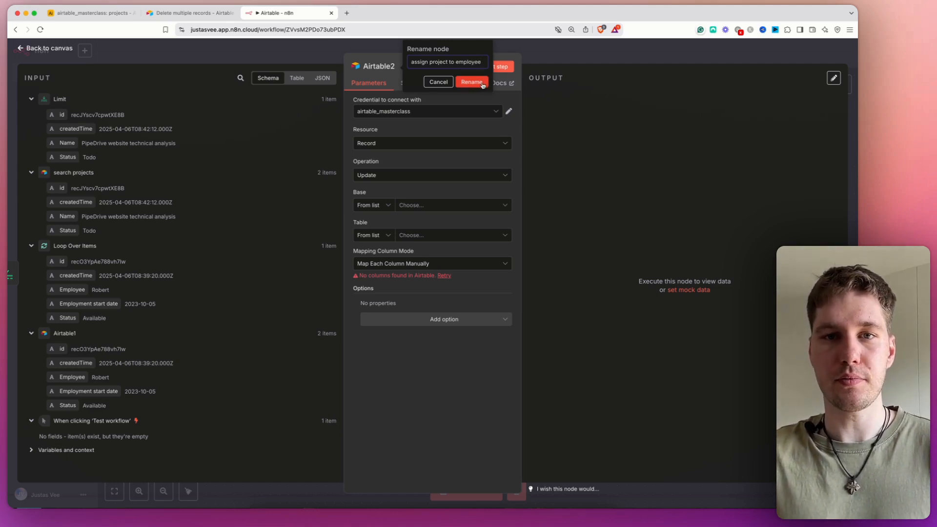
{"action": "left_click", "coordinate": [472, 82]}
Step: Set the node's base to airtable_masterclass and its table to employees
{"action": "left_click", "coordinate": [430, 205]}
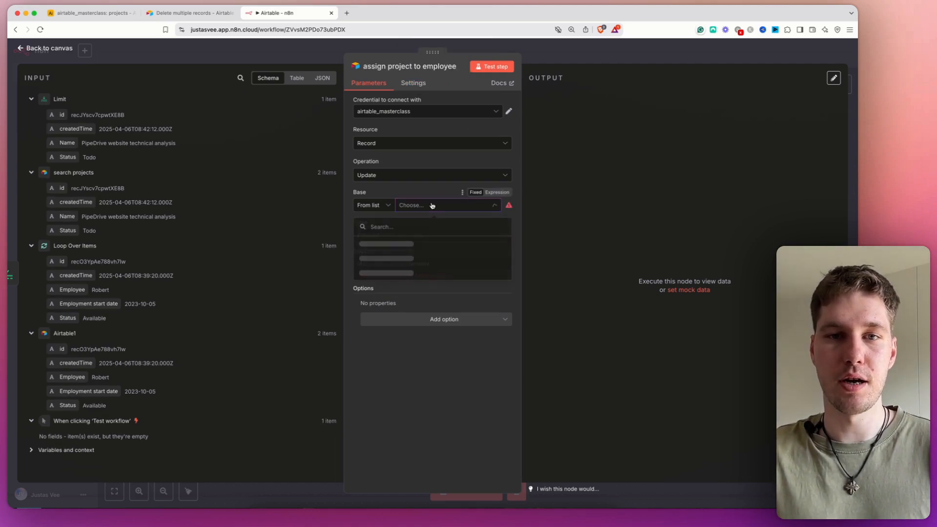
{"action": "scroll", "coordinate": [419, 279], "scroll_direction": "down", "scroll_amount": 3}
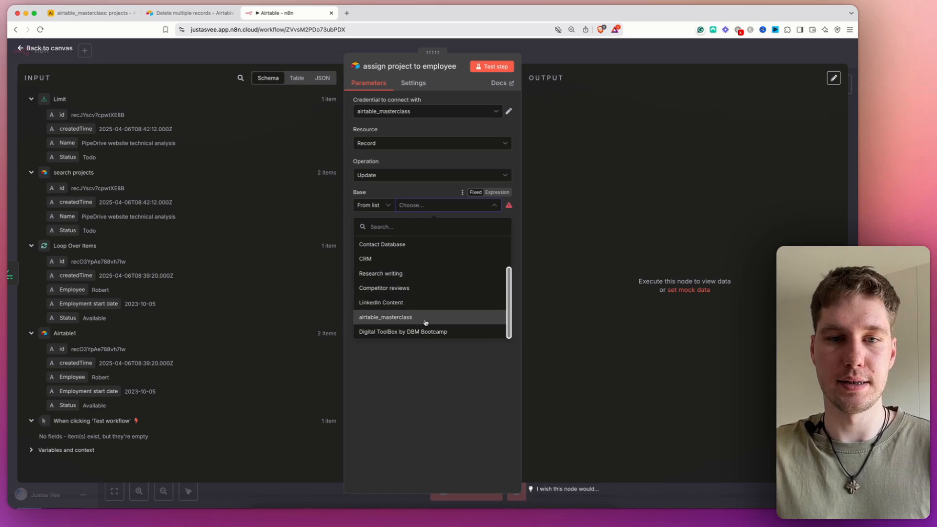
{"action": "left_click", "coordinate": [441, 320]}
{"action": "left_click", "coordinate": [436, 235]}
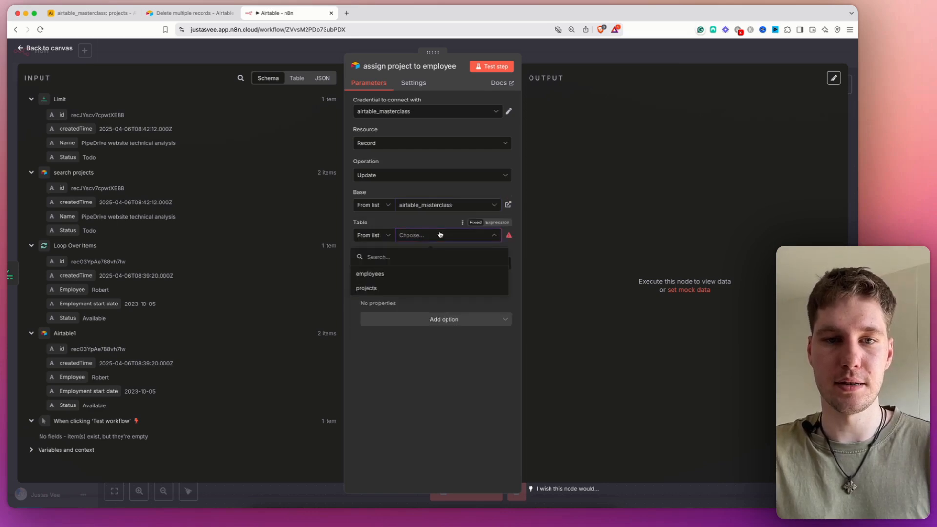
{"action": "left_click", "coordinate": [419, 274]}
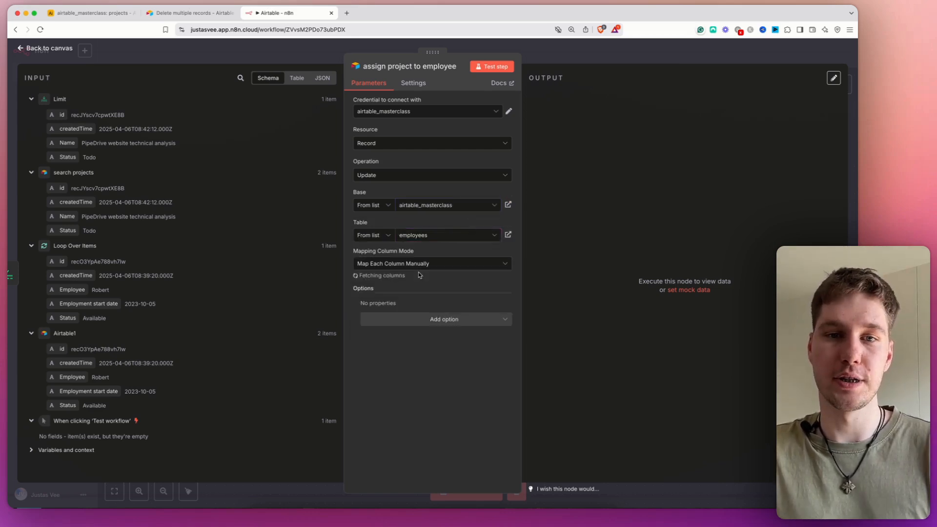
Step: Map the id to match to the Loop Over Items id, and remove the Employee and Employment start date columns
{"action": "scroll", "coordinate": [414, 275], "scroll_direction": "down", "scroll_amount": 2}
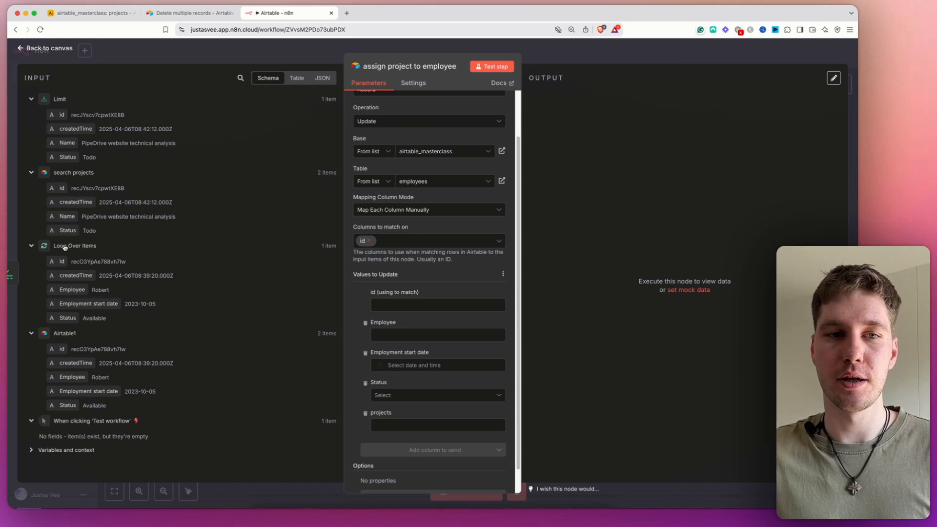
{"action": "left_click_drag", "start_coordinate": [62, 262], "coordinate": [388, 300]}
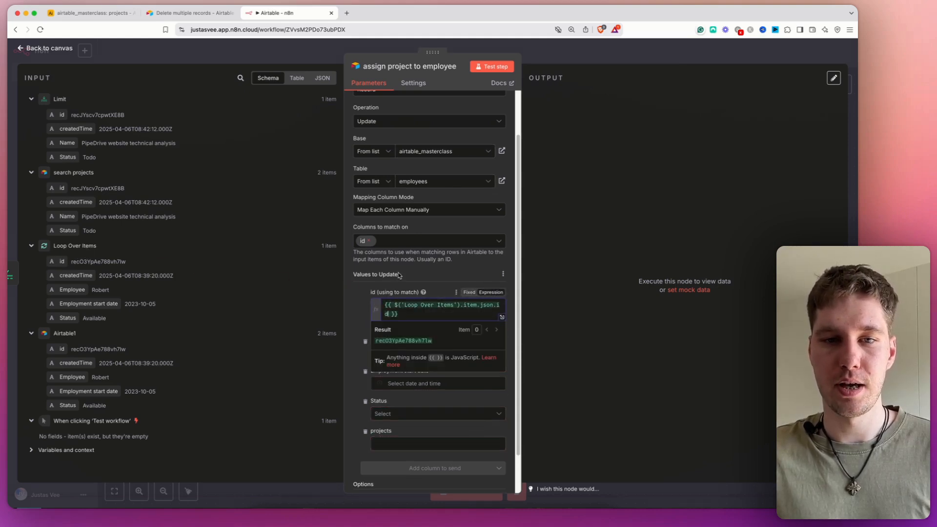
{"action": "left_click", "coordinate": [364, 342]}
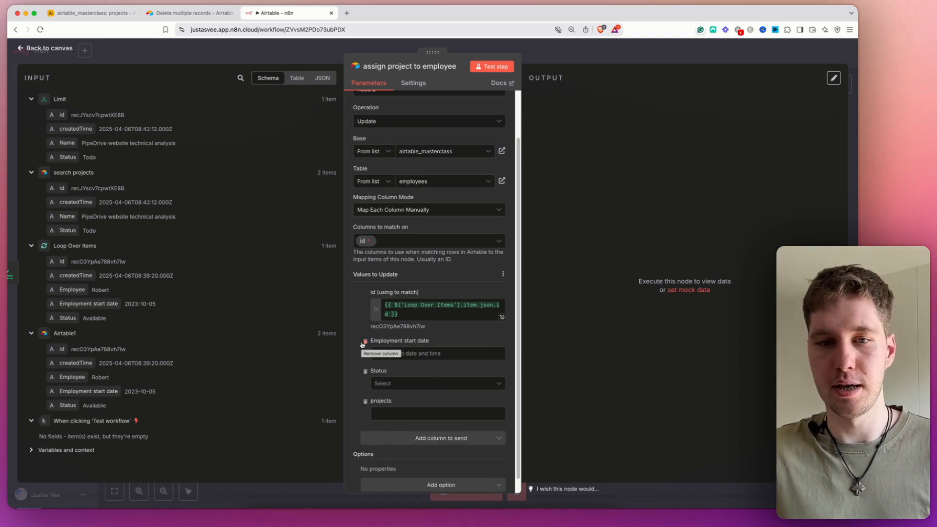
{"action": "left_click", "coordinate": [364, 343]}
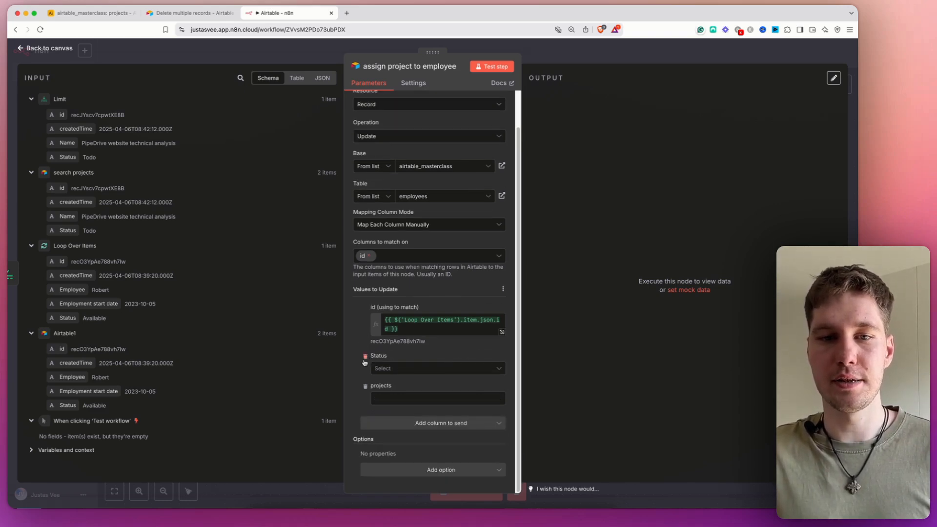
Step: Set the Status value to Partially available and map the projects value to the id from the Limit node
{"action": "left_click", "coordinate": [389, 368]}
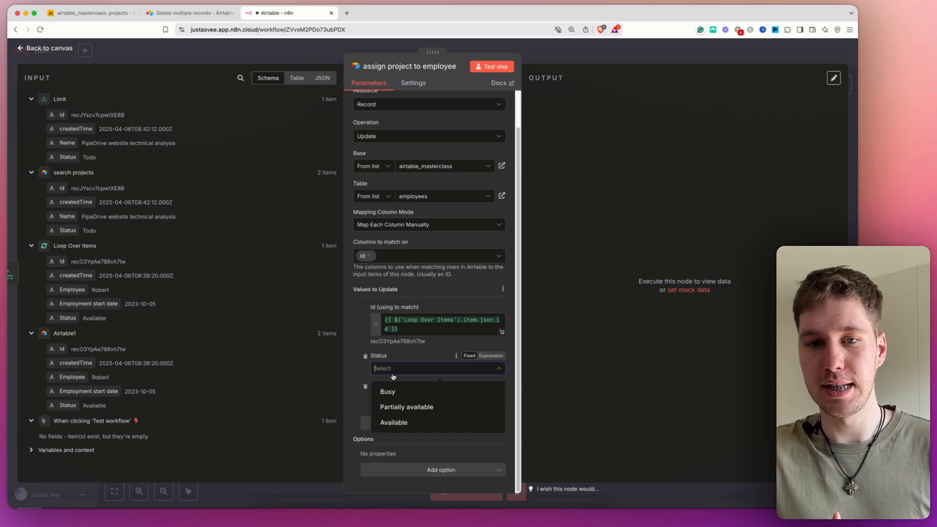
{"action": "left_click", "coordinate": [409, 406]}
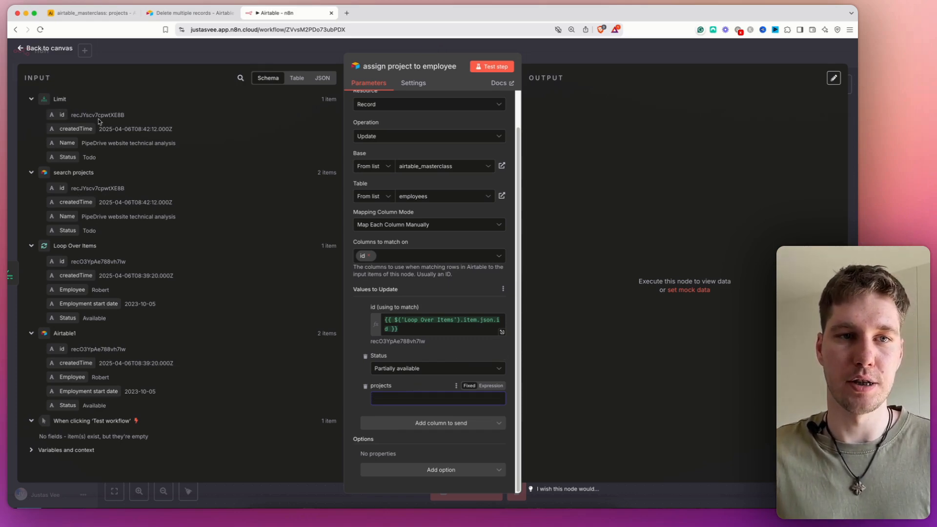
{"action": "left_click", "coordinate": [74, 112]}
{"action": "left_click_drag", "start_coordinate": [73, 111], "coordinate": [370, 413]}
{"action": "left_click", "coordinate": [413, 389]}
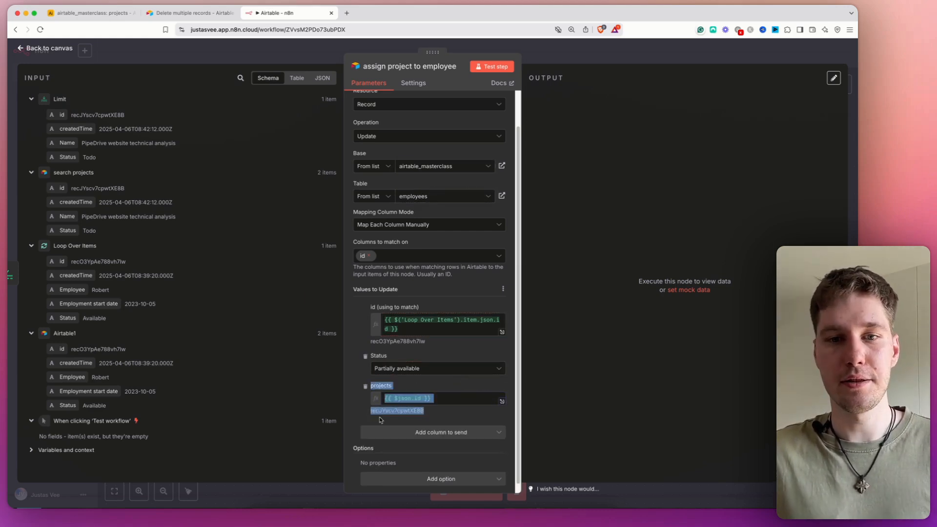
{"action": "left_click", "coordinate": [380, 420]}
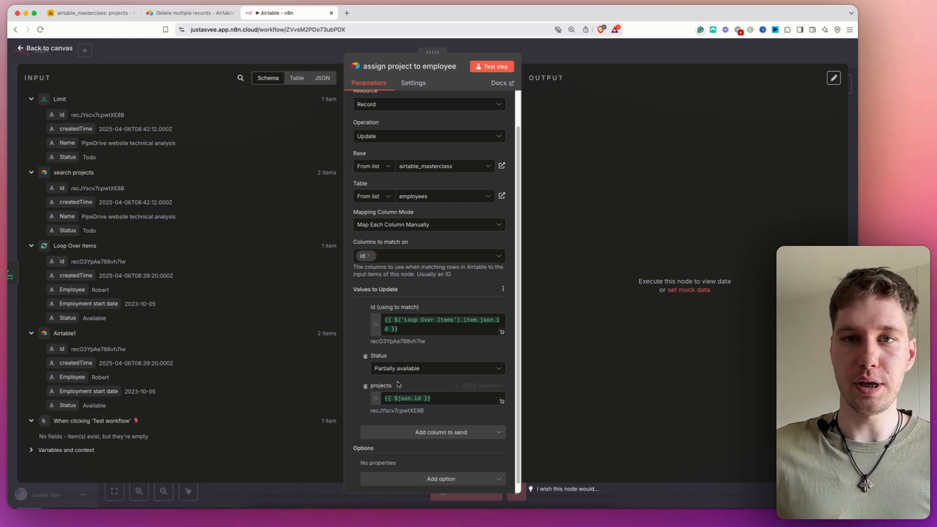
Step: Test the assign project to employee node and read its output message about the projects input
{"action": "left_click", "coordinate": [494, 67]}
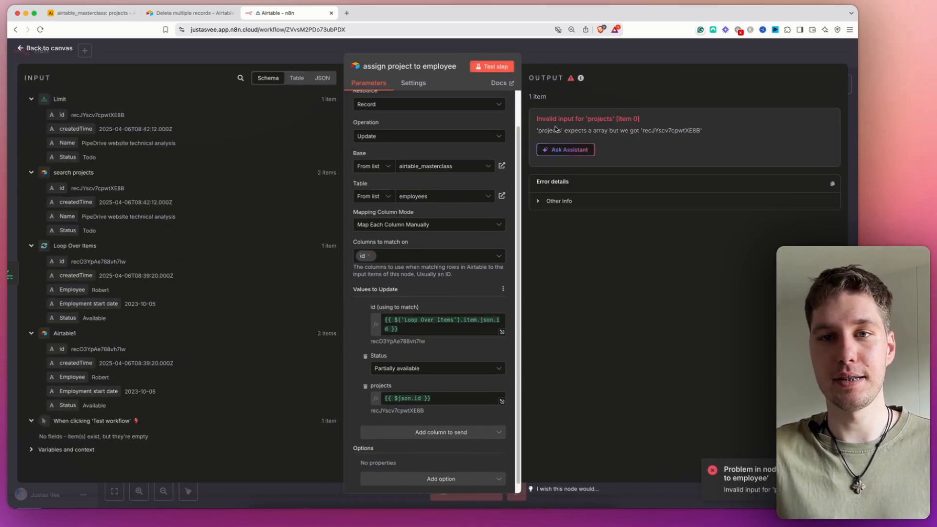
{"action": "left_click_drag", "start_coordinate": [542, 119], "coordinate": [704, 132]}
{"action": "left_click", "coordinate": [560, 130]}
{"action": "left_click", "coordinate": [704, 131]}
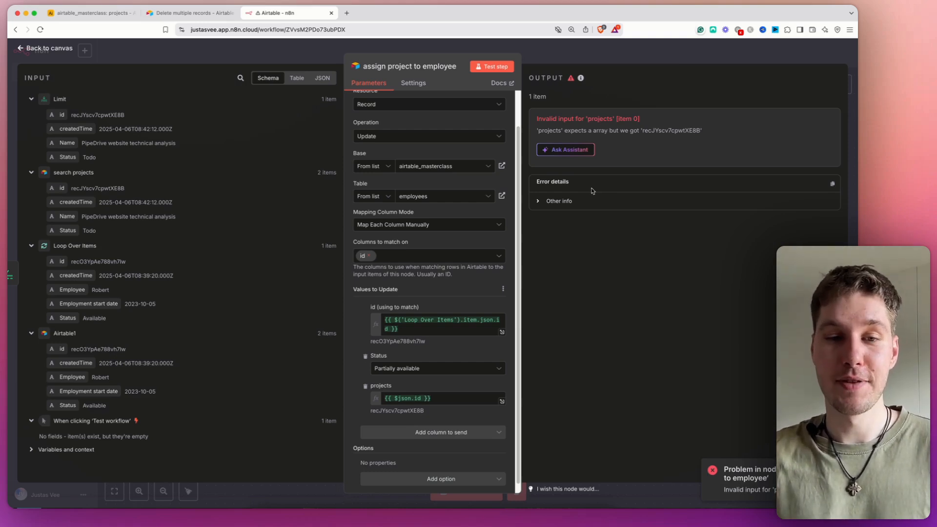
Step: Wrap the projects expression in square brackets so it reads {{ [$json.id] }}
{"action": "scroll", "coordinate": [440, 332], "scroll_direction": "down", "scroll_amount": 1}
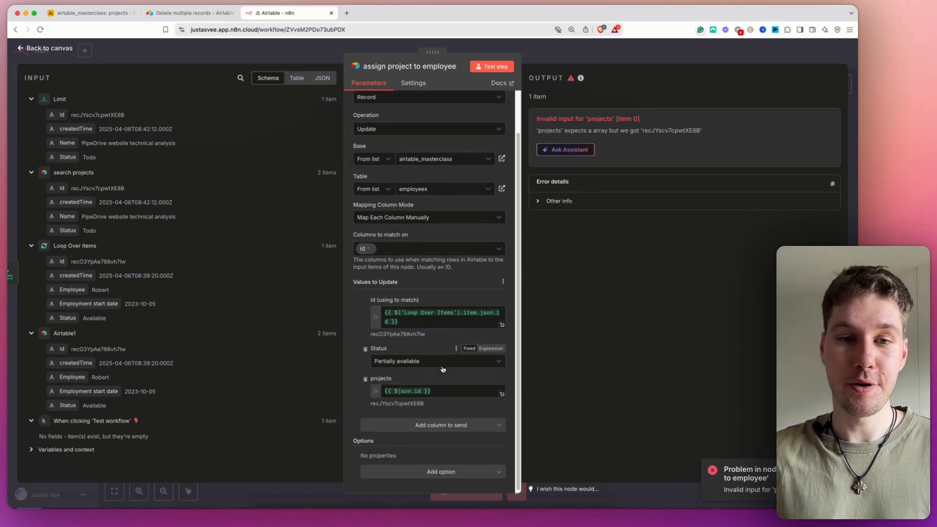
{"action": "left_click", "coordinate": [396, 390]}
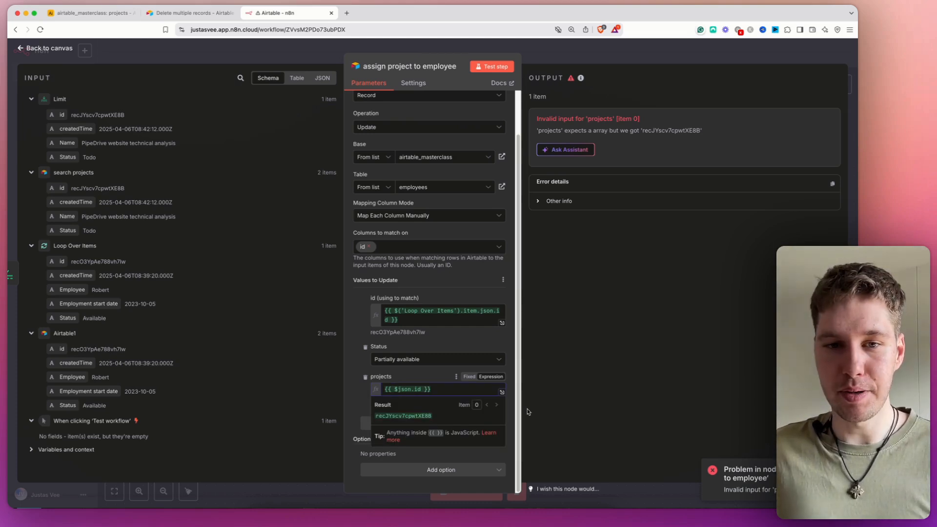
{"action": "type", "text": "["}
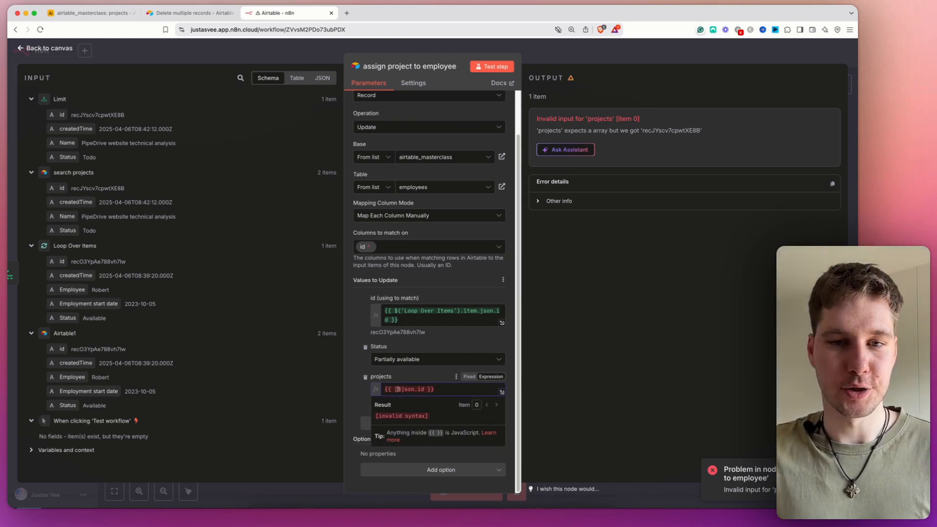
{"action": "left_click", "coordinate": [425, 390]}
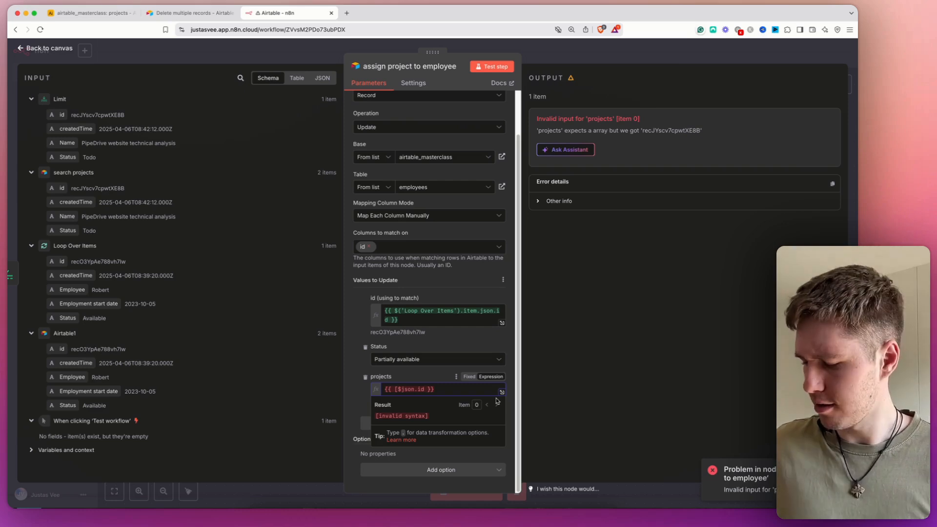
{"action": "type", "text": "]"}
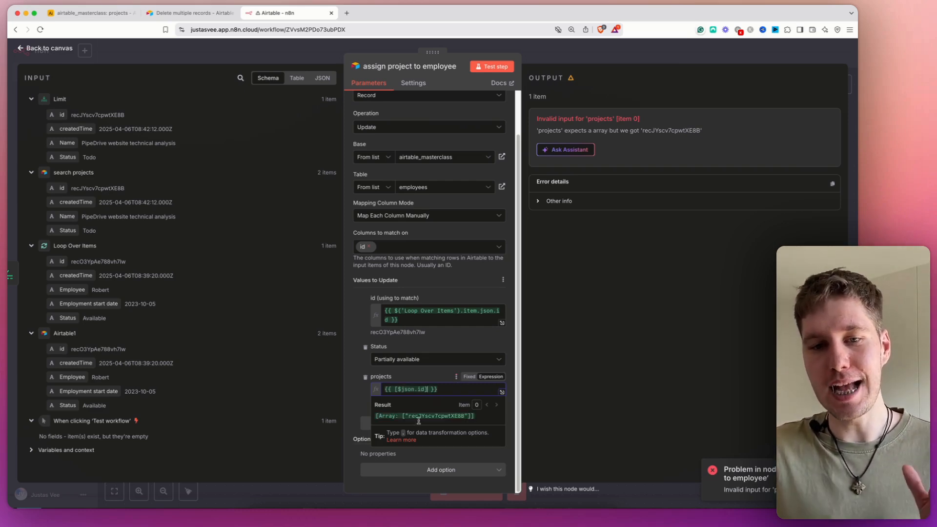
{"action": "left_click", "coordinate": [426, 372]}
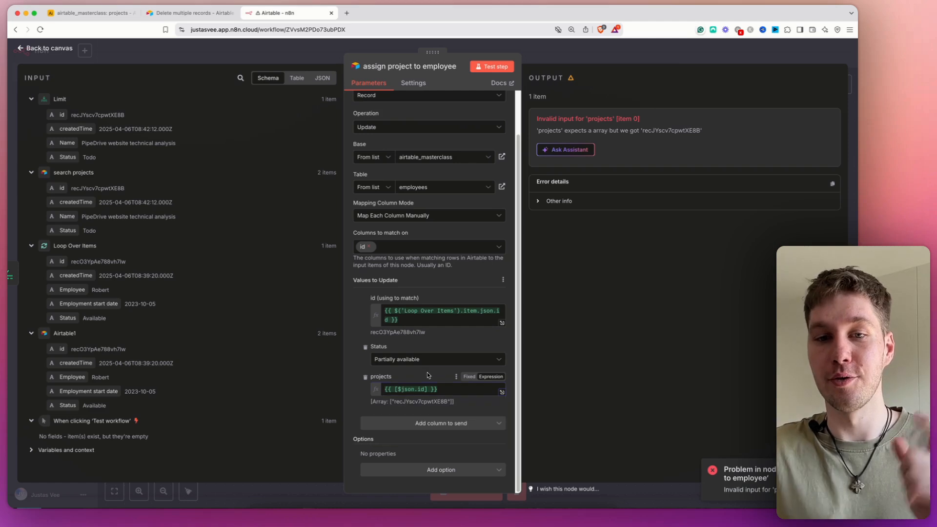
Step: Rerun the assign project to employee node and check the linked project in Airtable's projects and employees tables
{"action": "left_click", "coordinate": [490, 67]}
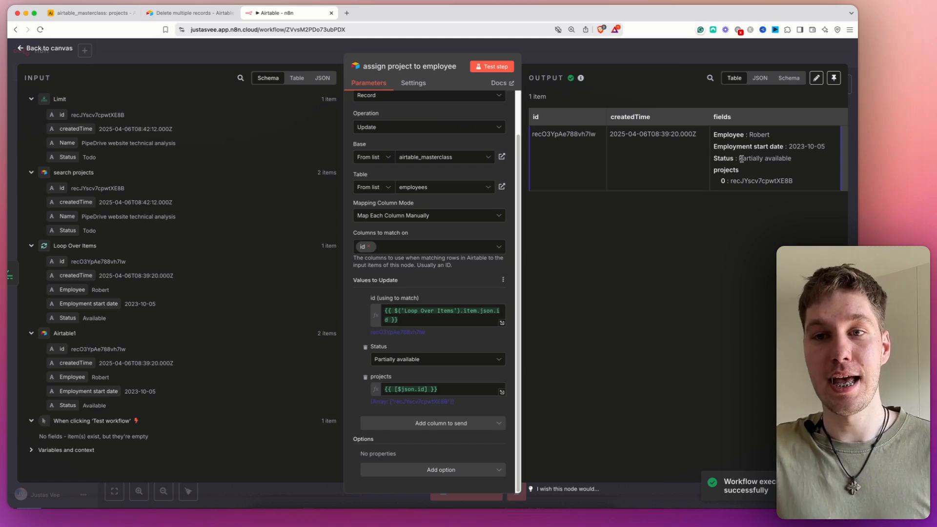
{"action": "left_click_drag", "start_coordinate": [772, 138], "coordinate": [749, 135]}
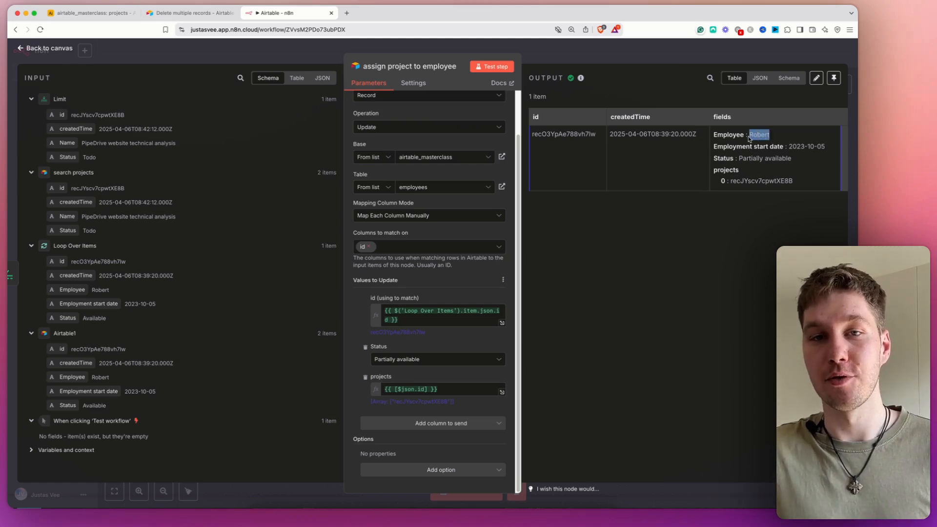
{"action": "left_click", "coordinate": [80, 15]}
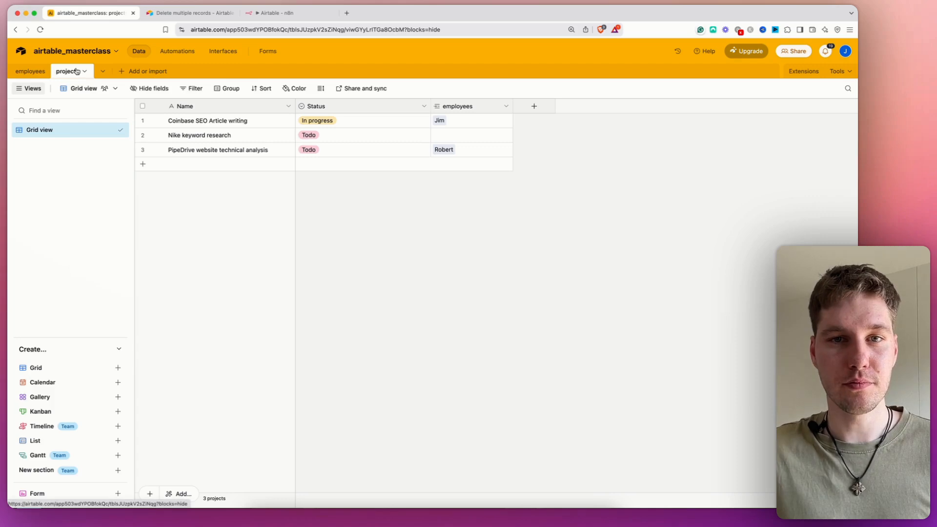
{"action": "left_click", "coordinate": [40, 74]}
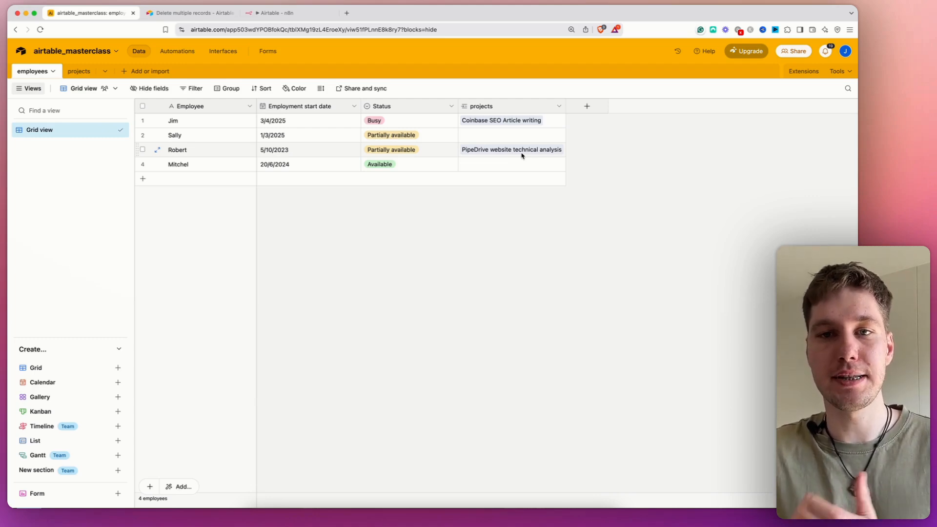
{"action": "left_click", "coordinate": [476, 154]}
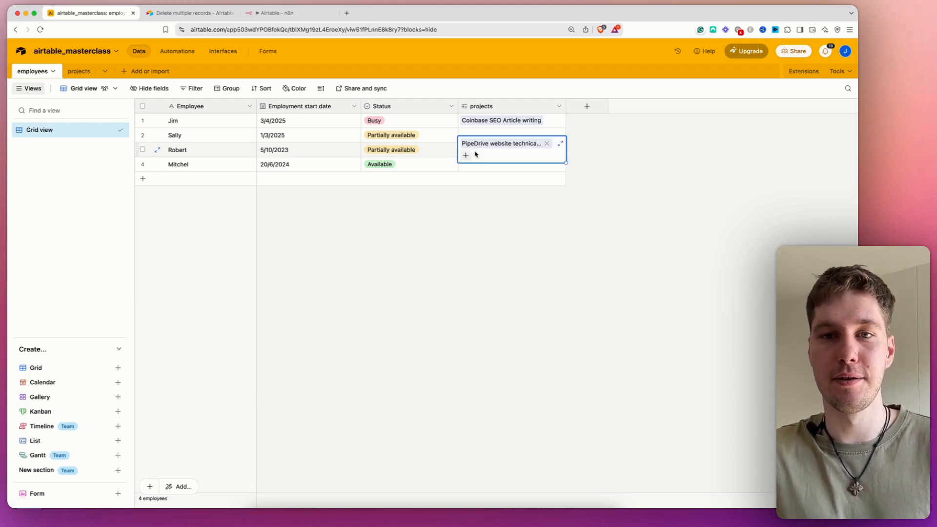
Step: Switch to n8n and return to the workflow canvas, then review the projects table's statuses in Airtable
{"action": "left_click", "coordinate": [285, 14]}
{"action": "left_click", "coordinate": [650, 55]}
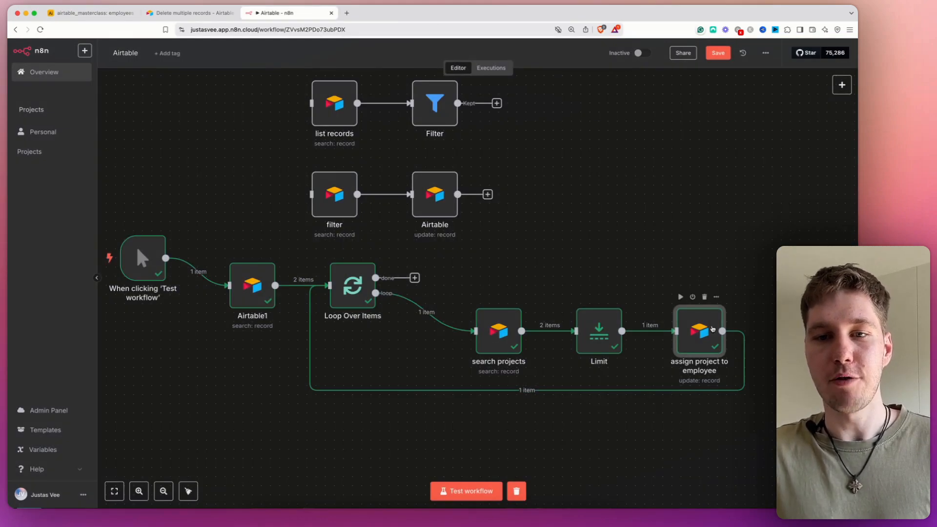
{"action": "left_click", "coordinate": [97, 13]}
{"action": "left_click", "coordinate": [79, 72]}
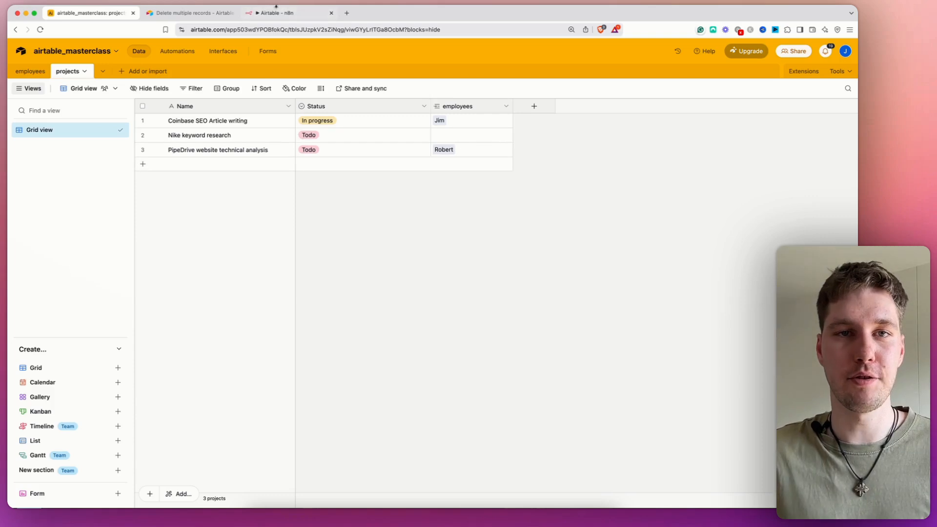
Step: Return to n8n and insert an Airtable Update record node on the connection from assign project to employee back to Loop Over Items
{"action": "left_click", "coordinate": [287, 17]}
{"action": "left_click", "coordinate": [518, 390]}
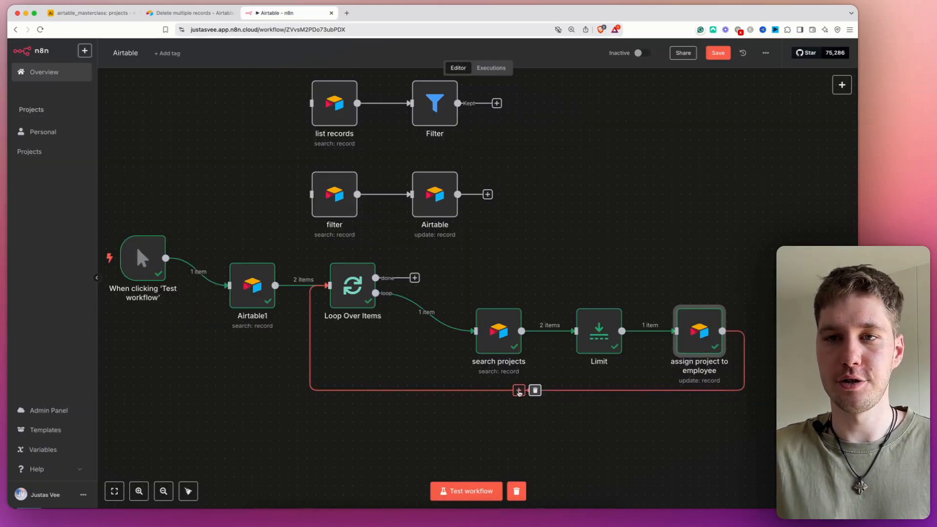
{"action": "type", "text": "upd"}
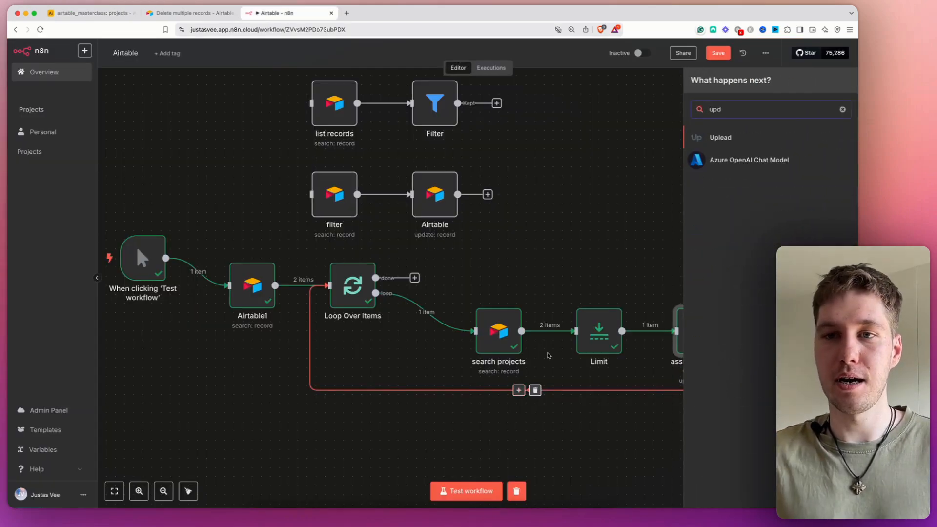
{"action": "key", "text": "BackSpace"}
{"action": "key", "text": "BackSpace"}
{"action": "key", "text": "BackSpace"}
{"action": "type", "text": "airt"}
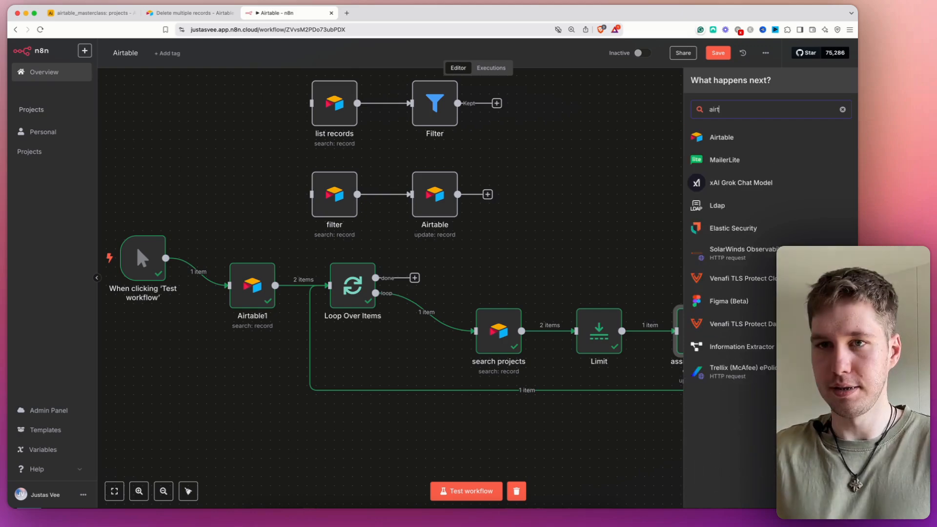
{"action": "key", "text": "Return"}
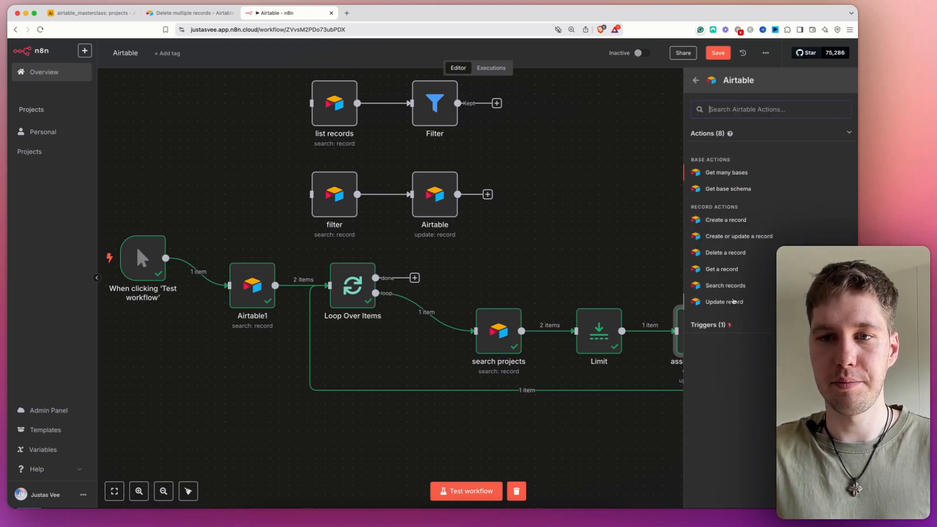
{"action": "left_click", "coordinate": [724, 302]}
Step: Point the new update node at the airtable_masterclass base and its projects table
{"action": "left_click", "coordinate": [457, 207]}
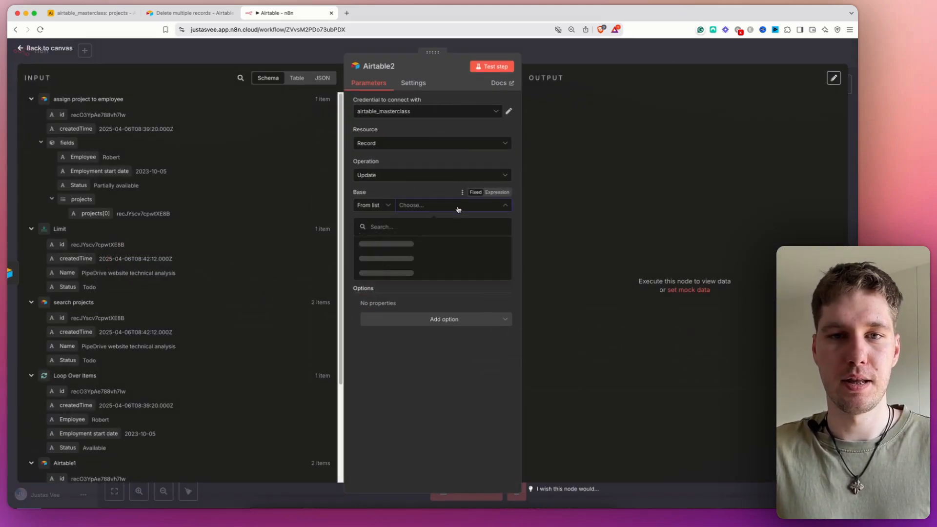
{"action": "scroll", "coordinate": [407, 263], "scroll_direction": "down", "scroll_amount": 3}
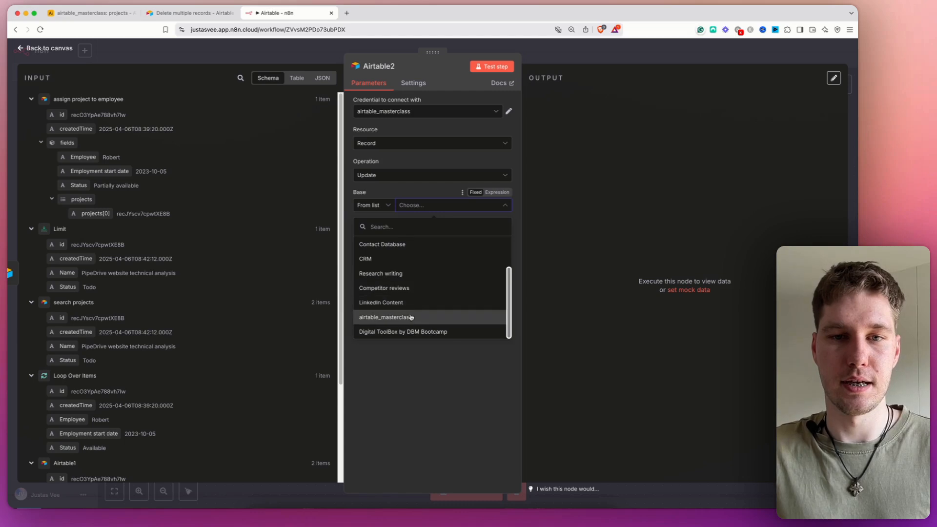
{"action": "left_click", "coordinate": [439, 323]}
{"action": "left_click", "coordinate": [444, 239]}
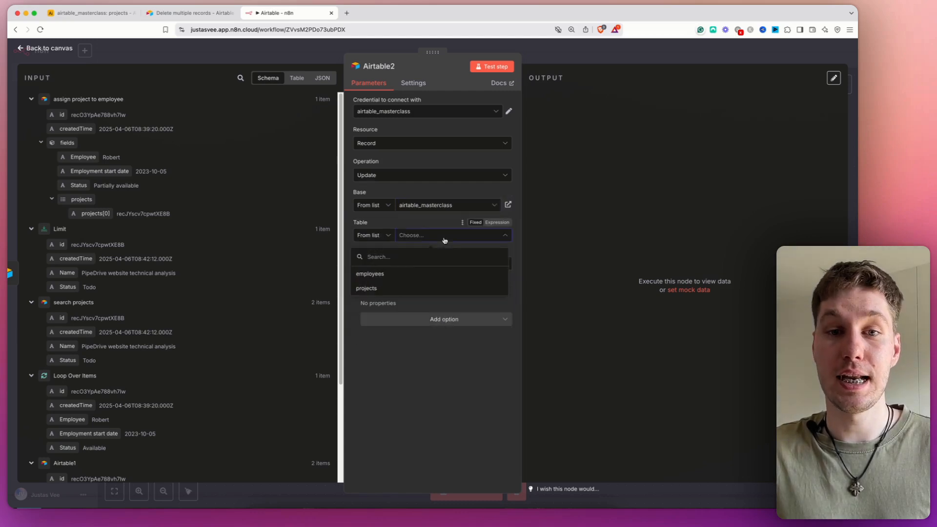
{"action": "left_click", "coordinate": [390, 289]}
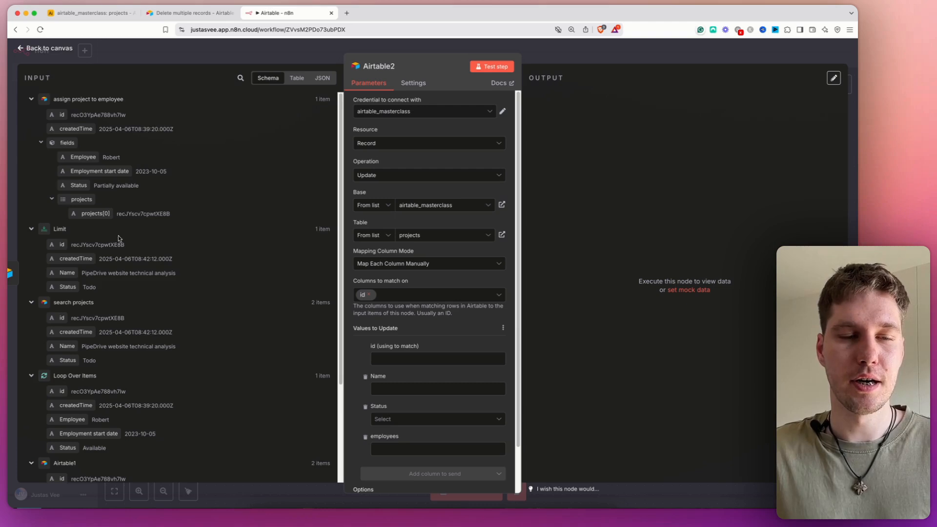
Step: Match the record on the Limit node's id, remove the Name and employees fields, and set Status to In progress
{"action": "scroll", "coordinate": [118, 239], "scroll_direction": "down", "scroll_amount": 1}
{"action": "left_click_drag", "start_coordinate": [62, 231], "coordinate": [399, 357]}
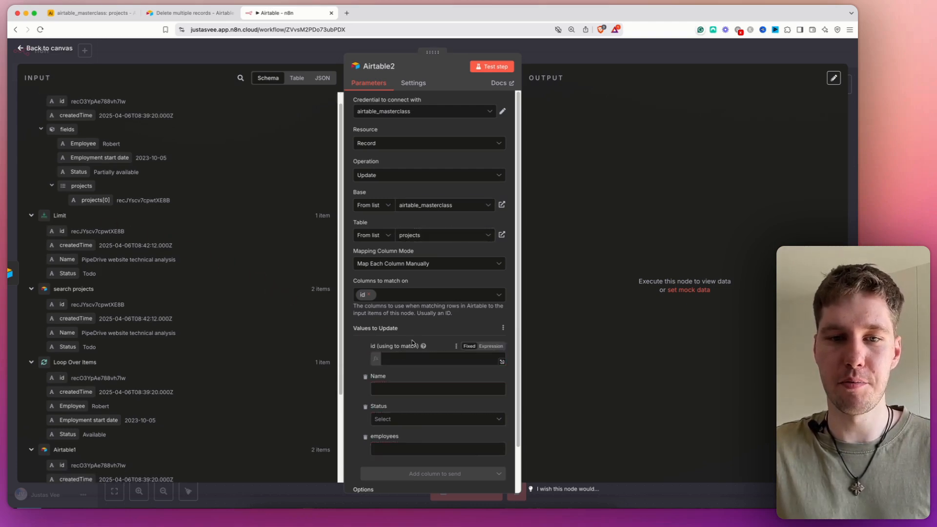
{"action": "scroll", "coordinate": [381, 342], "scroll_direction": "down", "scroll_amount": 3}
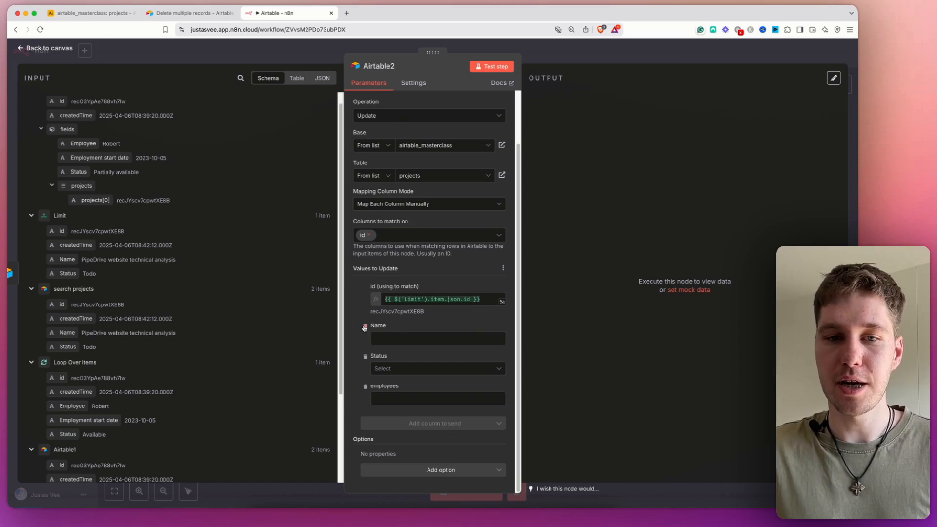
{"action": "left_click", "coordinate": [365, 326]}
{"action": "left_click", "coordinate": [365, 386]}
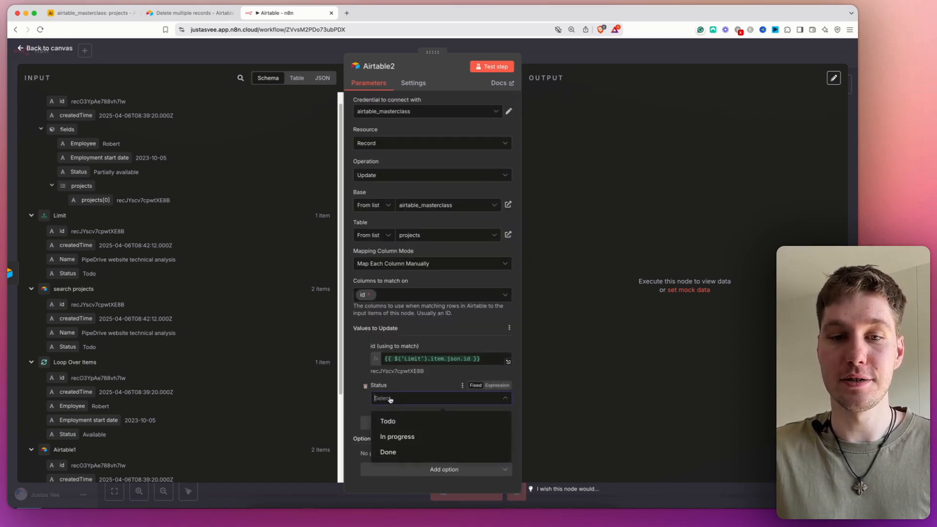
{"action": "left_click", "coordinate": [399, 437]}
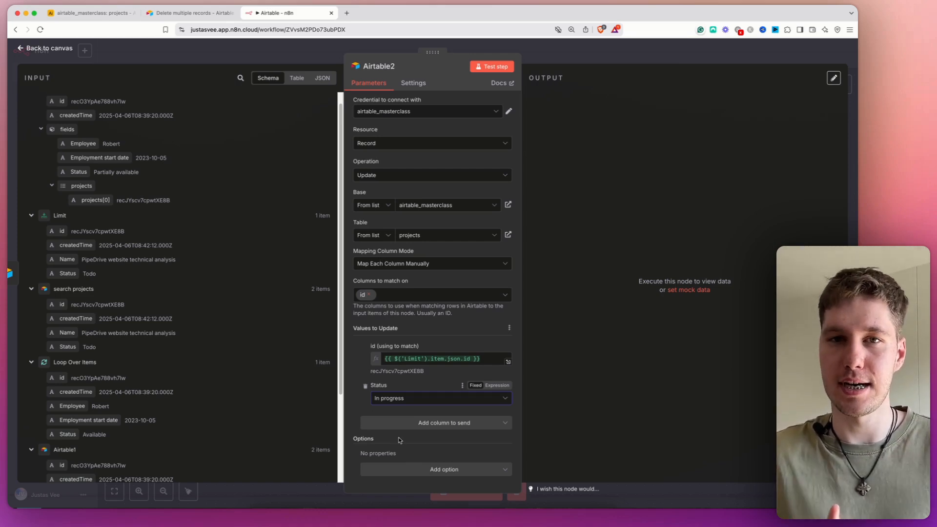
Step: Test the new update node in n8n and check the project statuses in Airtable's projects table before and after the run
{"action": "key", "text": "ctrl+shift+Tab"}
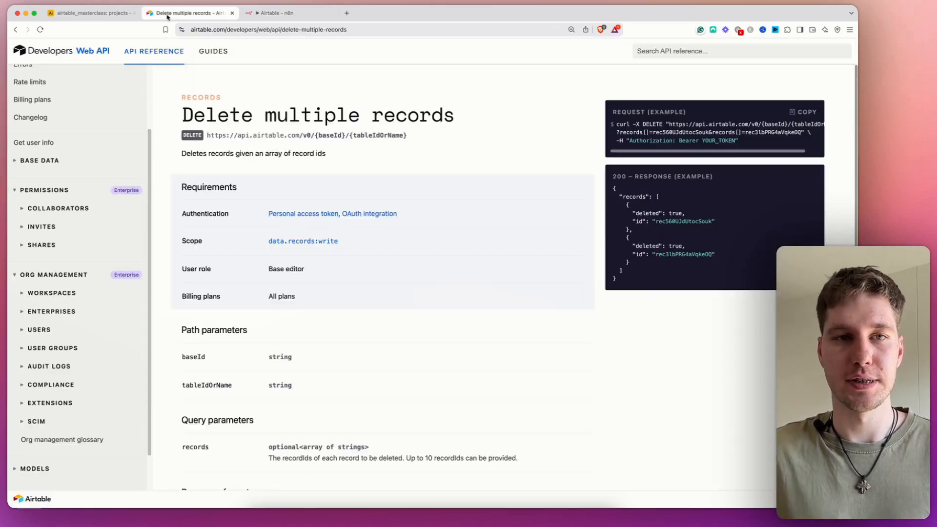
{"action": "key", "text": "ctrl+shift+Tab"}
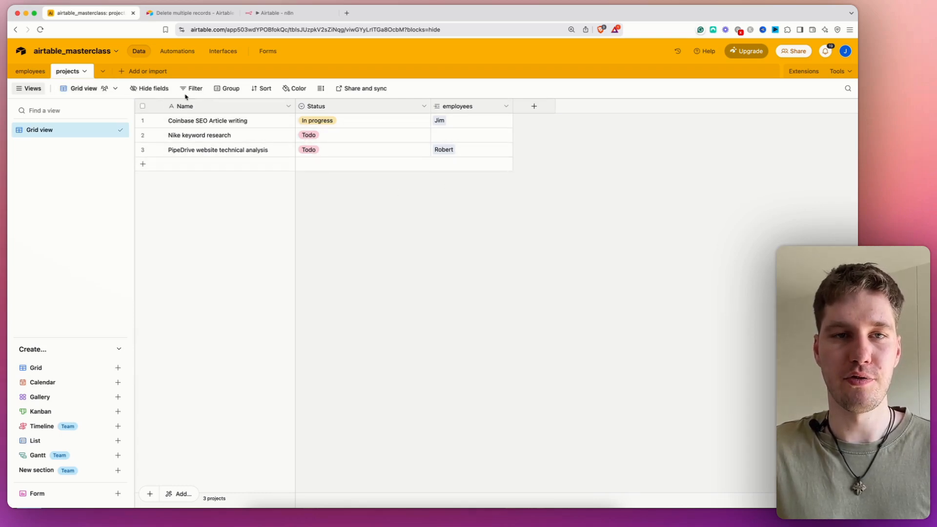
{"action": "left_click", "coordinate": [277, 14]}
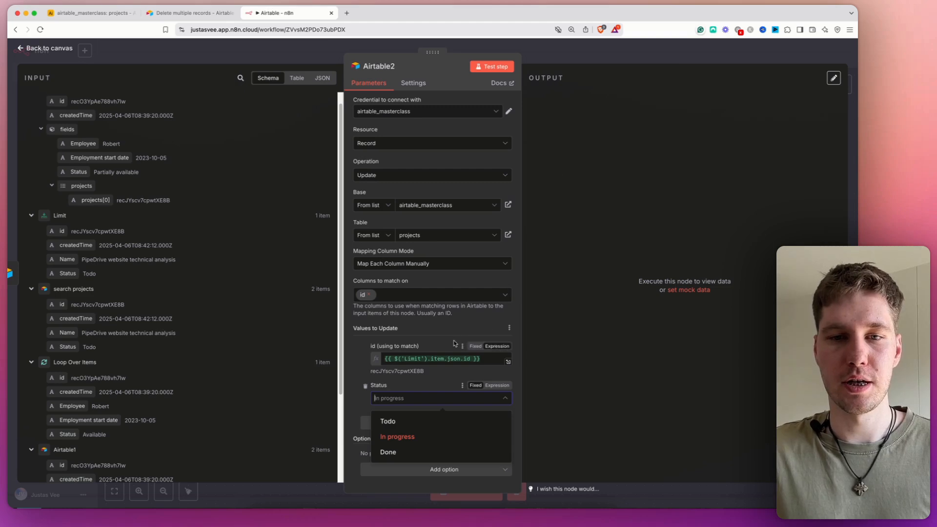
{"action": "left_click", "coordinate": [497, 68]}
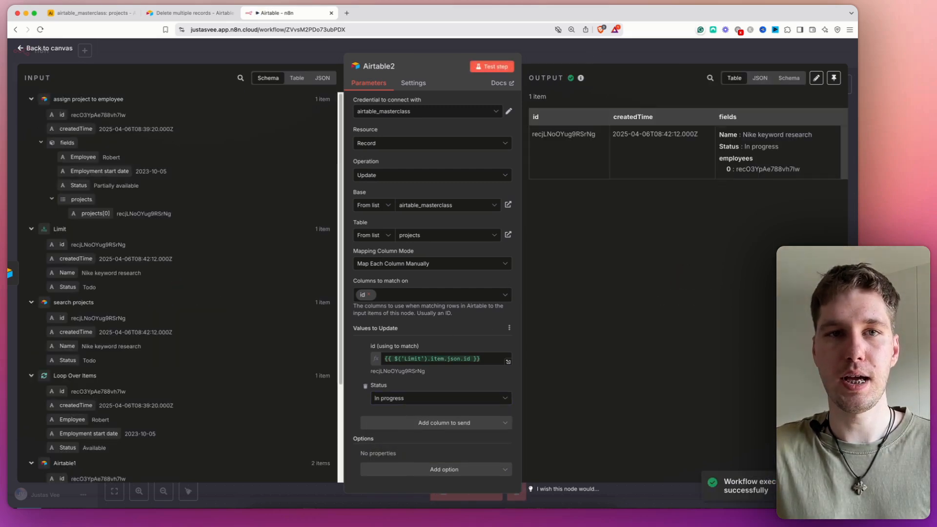
{"action": "left_click", "coordinate": [88, 12]}
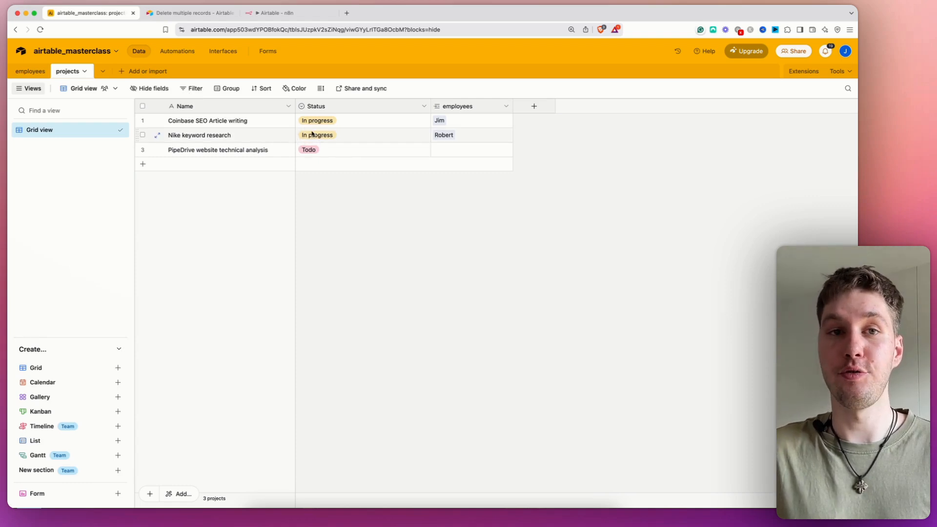
{"action": "left_click", "coordinate": [324, 140]}
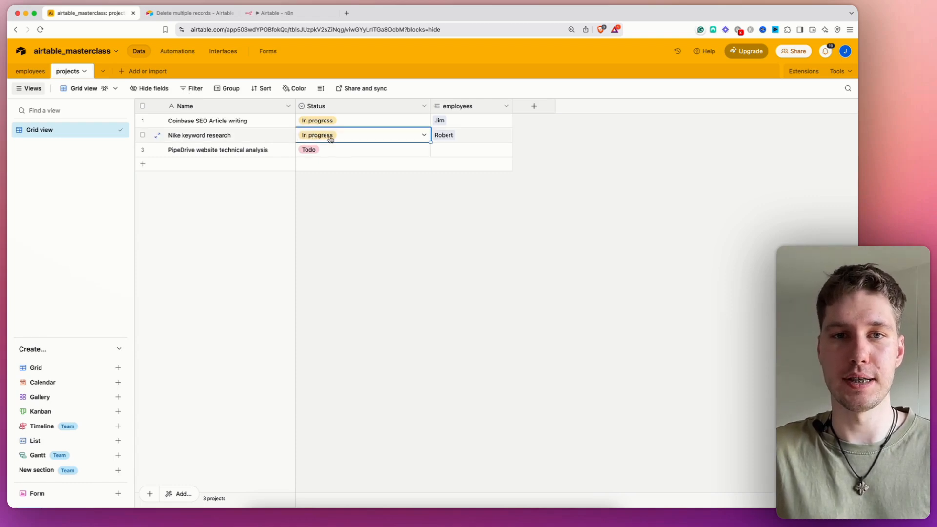
Step: Switch to n8n, rename the Airtable2 node as update project status, and return to the canvas
{"action": "left_click", "coordinate": [312, 16]}
{"action": "left_click", "coordinate": [568, 59]}
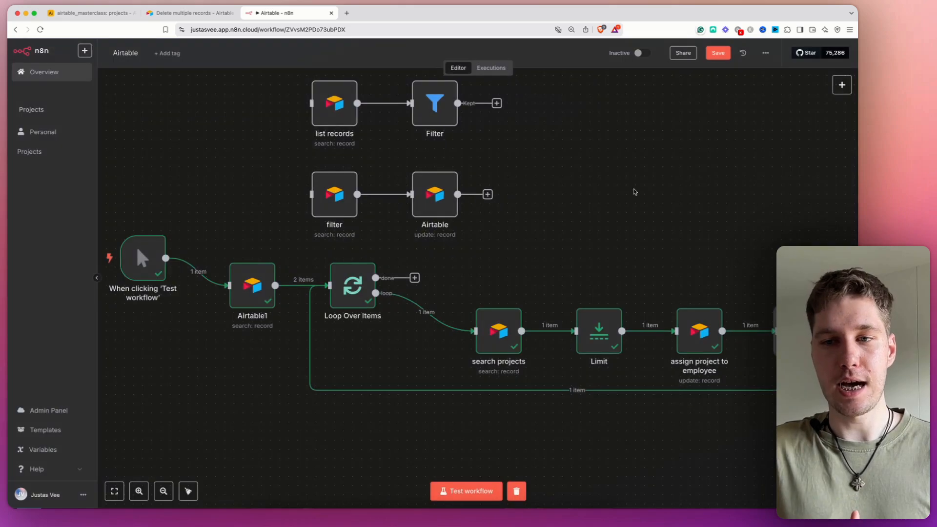
{"action": "left_click_drag", "start_coordinate": [672, 186], "coordinate": [632, 180]}
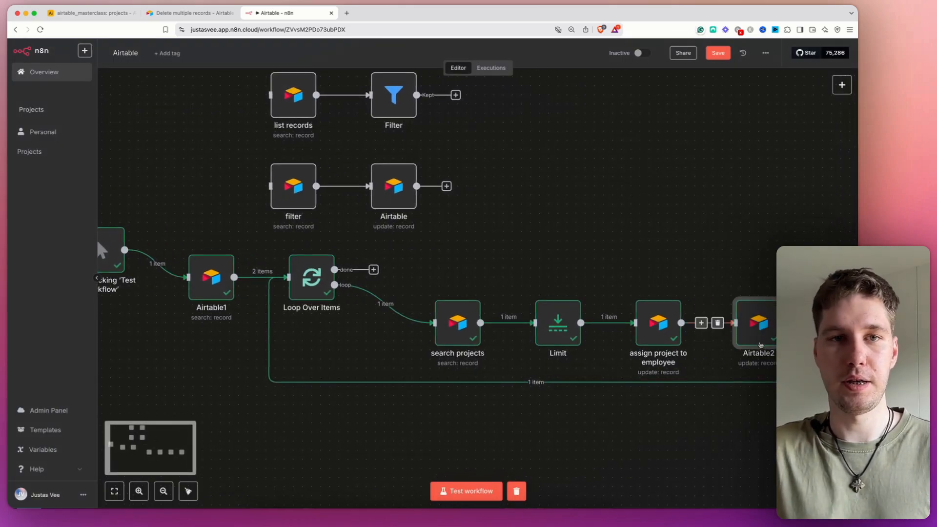
{"action": "double_click", "coordinate": [757, 322]}
{"action": "left_click", "coordinate": [379, 66]}
{"action": "double_click", "coordinate": [429, 62]}
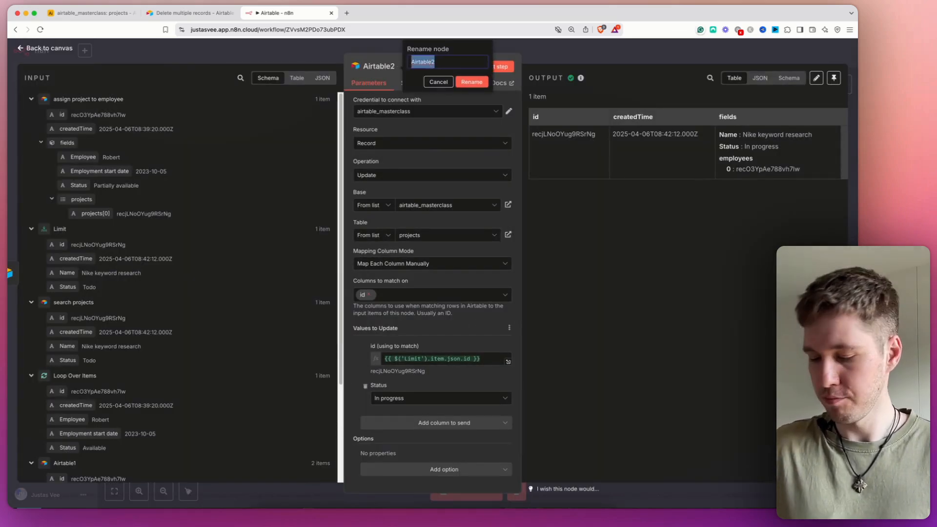
{"action": "type", "text": "update pr"}
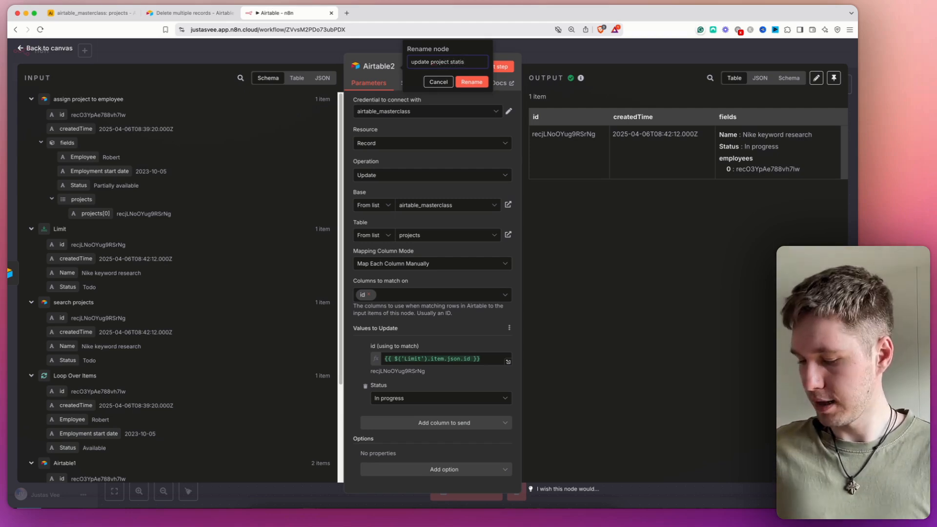
{"action": "type", "text": "oject status"}
{"action": "key", "text": "Return"}
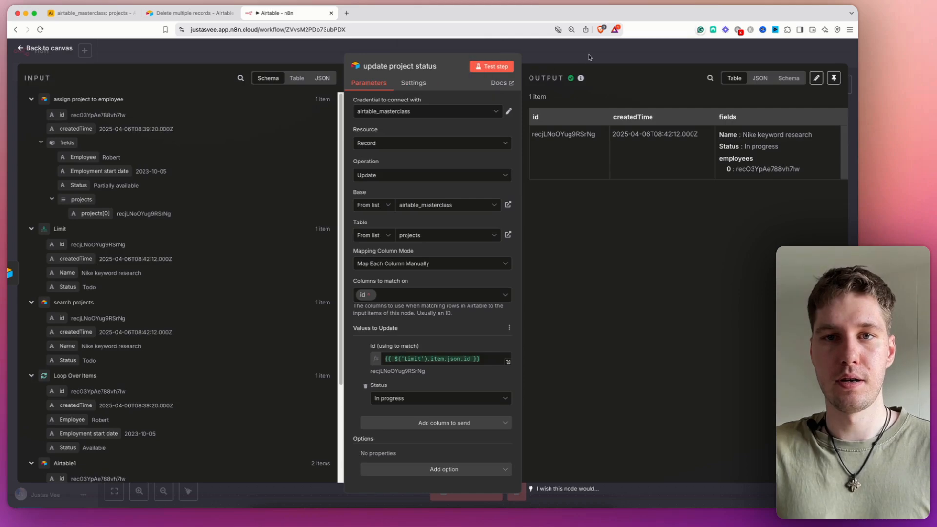
{"action": "key", "text": "Escape"}
{"action": "left_click_drag", "start_coordinate": [590, 188], "coordinate": [622, 185]}
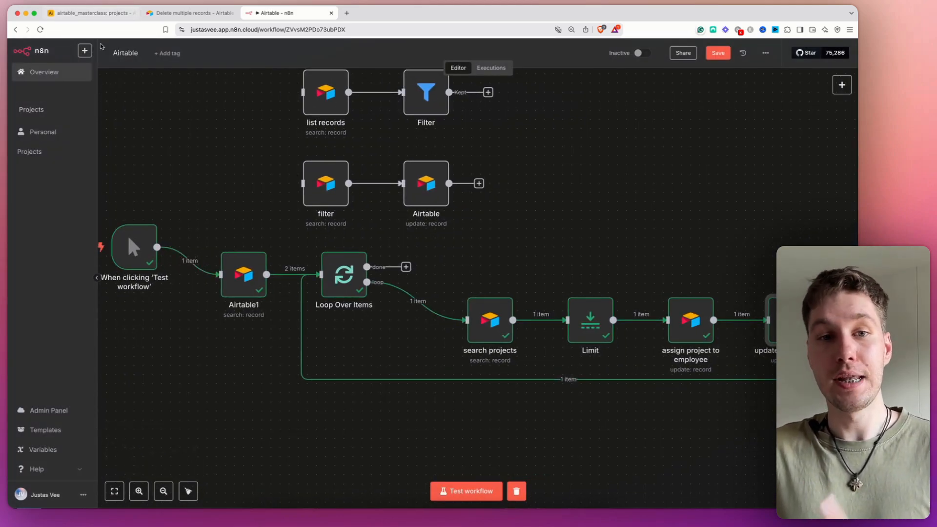
Step: In Airtable's projects table, set the Nike keyword research status to Todo and remove its linked employee
{"action": "left_click", "coordinate": [96, 14]}
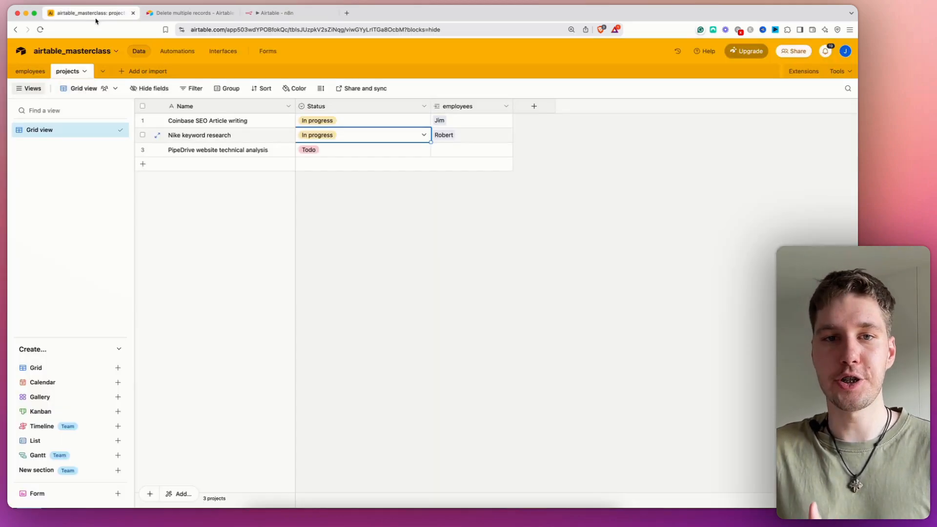
{"action": "left_click", "coordinate": [328, 136]}
{"action": "left_click", "coordinate": [324, 188]}
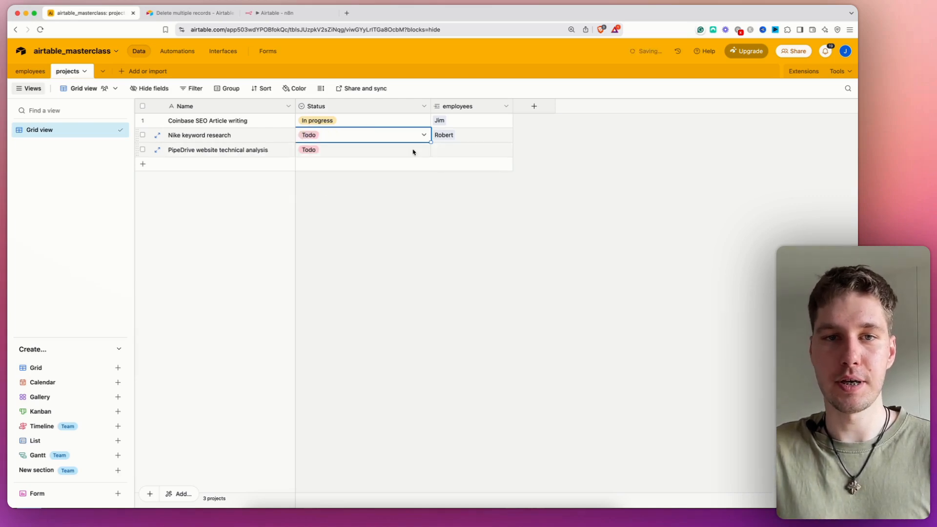
{"action": "left_click", "coordinate": [467, 140]}
{"action": "left_click", "coordinate": [459, 135]}
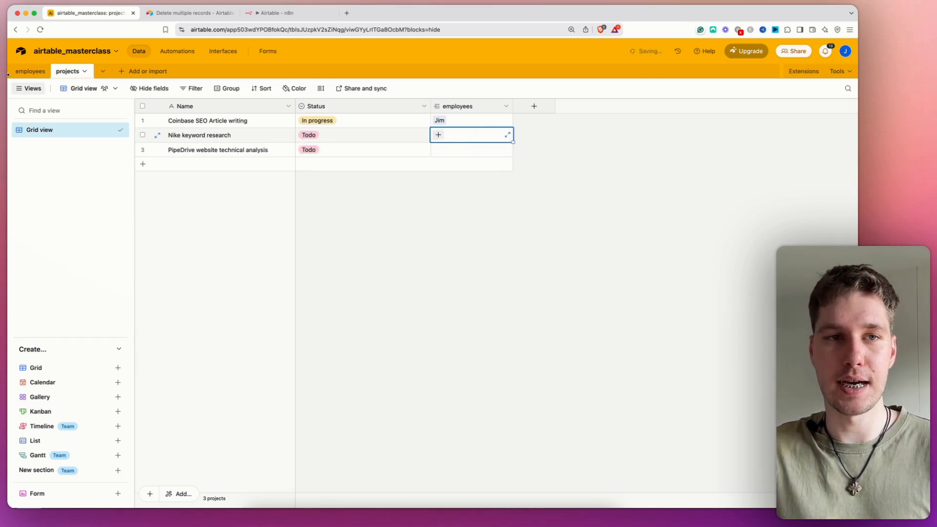
Step: Set the status of the third-row employee to Available in the employees table
{"action": "left_click", "coordinate": [33, 72]}
{"action": "left_click", "coordinate": [400, 149]}
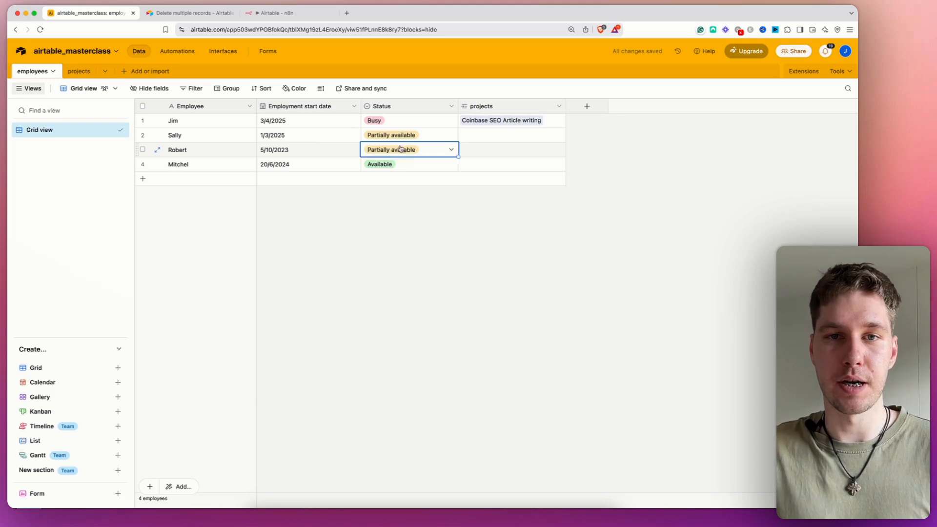
{"action": "left_click", "coordinate": [404, 156]}
{"action": "left_click", "coordinate": [384, 230]}
{"action": "left_click", "coordinate": [405, 251]}
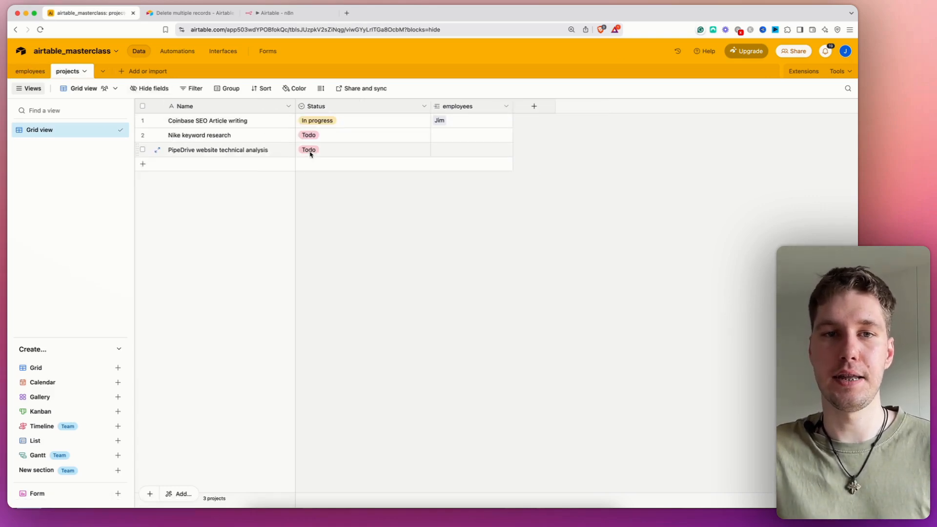
Step: Switch to n8n and run the whole workflow with all loop nodes in view
{"action": "left_click", "coordinate": [289, 13]}
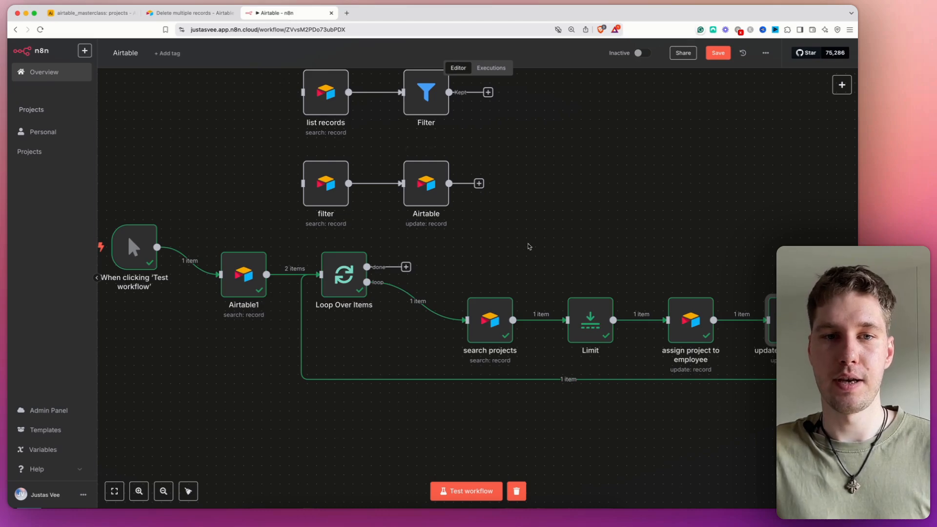
{"action": "scroll", "coordinate": [511, 224], "scroll_direction": "down", "scroll_amount": 2}
{"action": "left_click", "coordinate": [164, 492]}
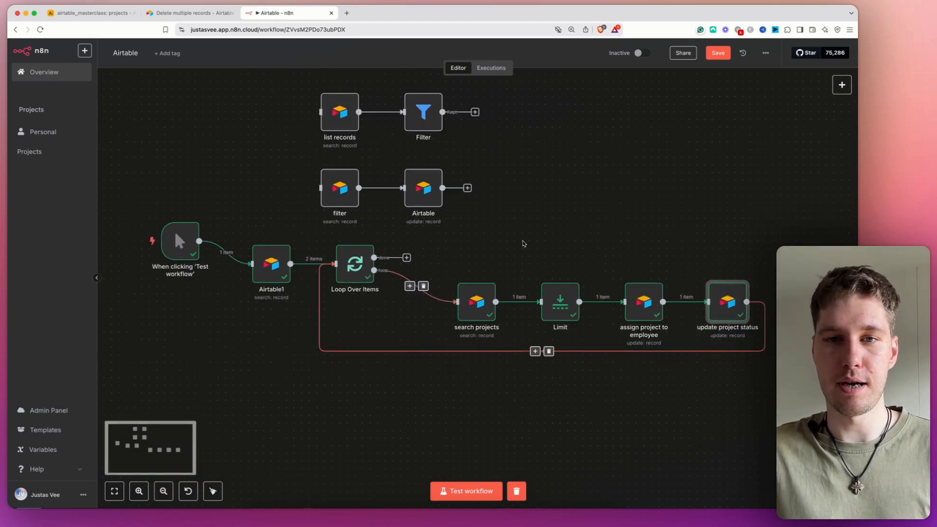
{"action": "left_click", "coordinate": [460, 493]}
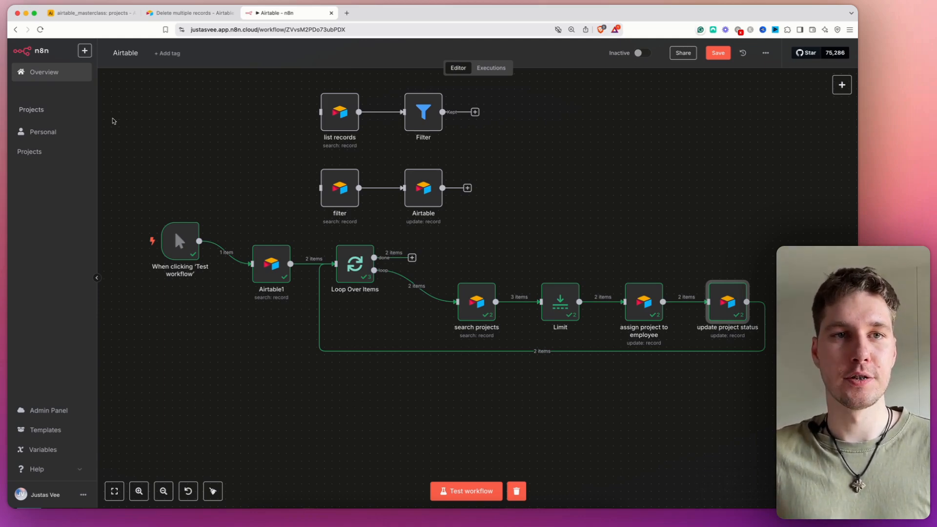
Step: Check the project assignments and statuses in Airtable's projects and employees tables, widening the employees table's projects column
{"action": "left_click", "coordinate": [92, 13]}
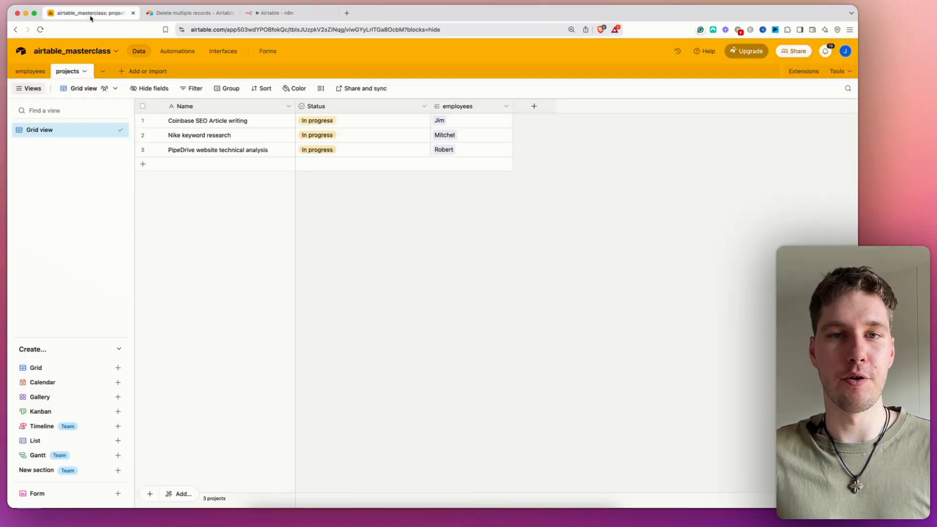
{"action": "left_click", "coordinate": [34, 71]}
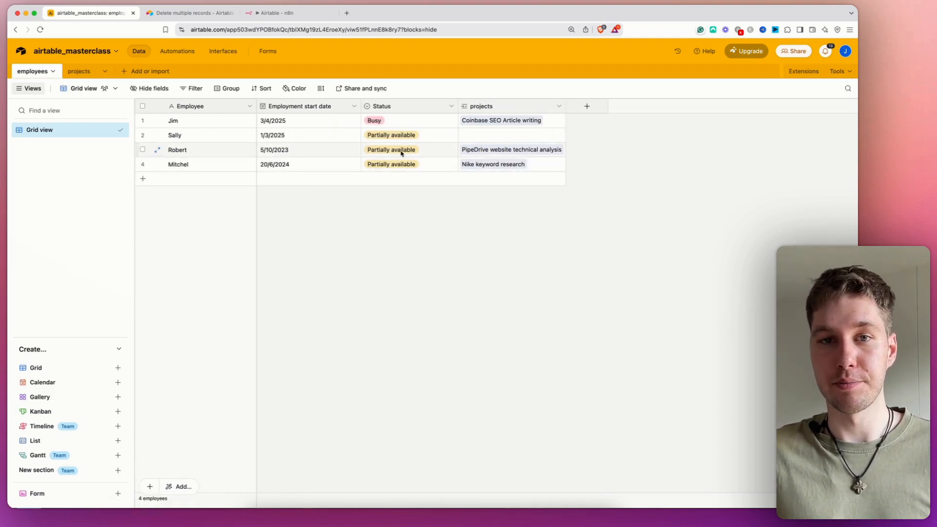
{"action": "left_click_drag", "start_coordinate": [565, 106], "coordinate": [642, 106]}
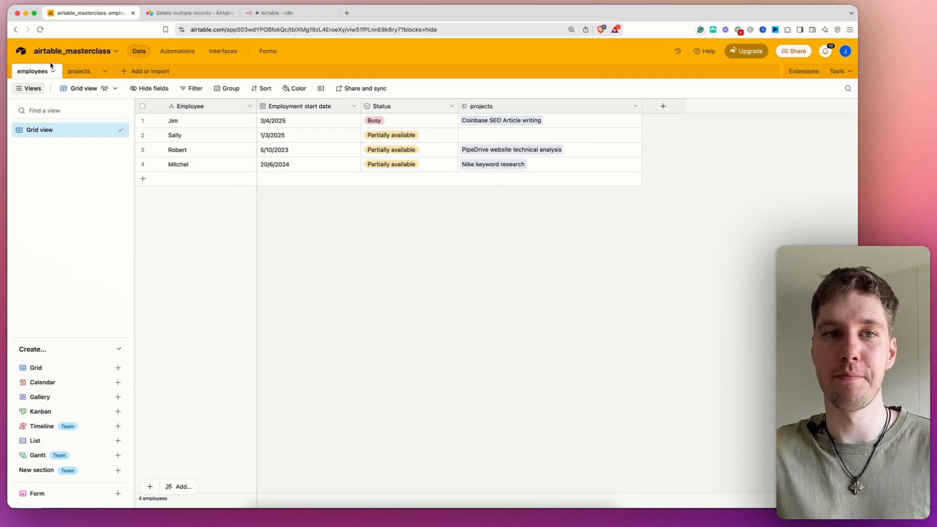
{"action": "left_click", "coordinate": [74, 72]}
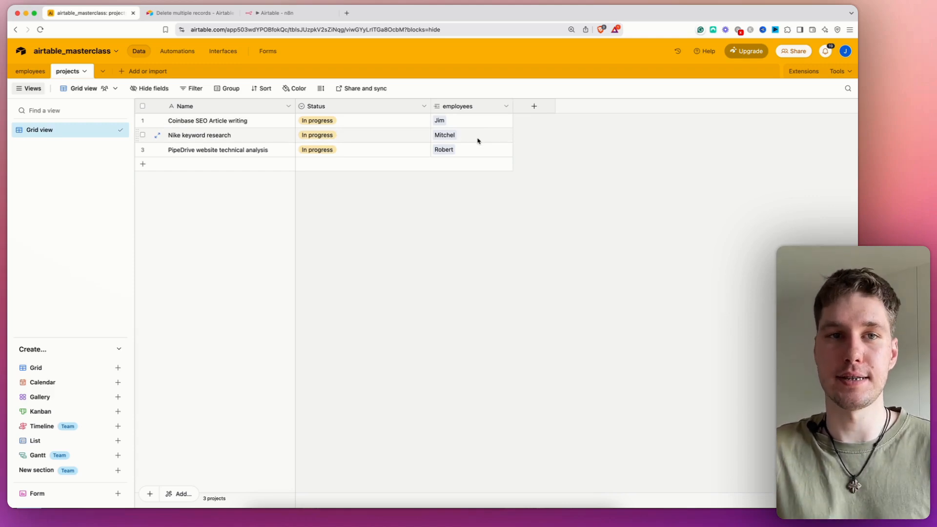
Step: Back in n8n, connect the manual test trigger to both the list records node and the filter node
{"action": "left_click", "coordinate": [286, 14]}
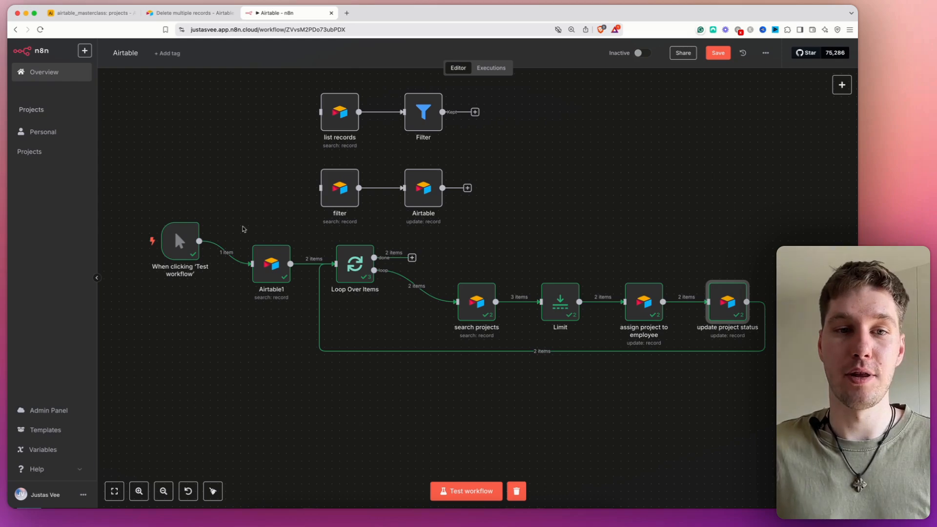
{"action": "left_click_drag", "start_coordinate": [199, 241], "coordinate": [321, 113]}
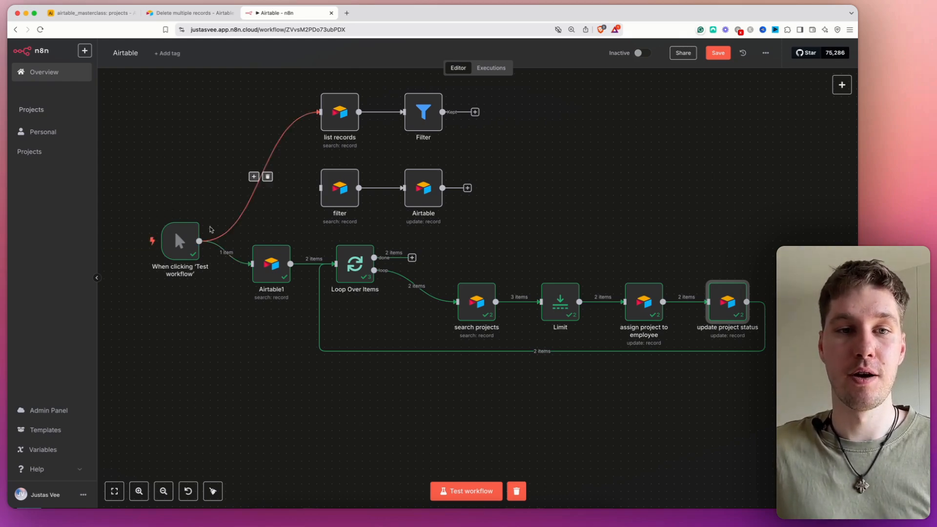
{"action": "left_click_drag", "start_coordinate": [199, 241], "coordinate": [321, 188]}
{"action": "left_click", "coordinate": [560, 191]}
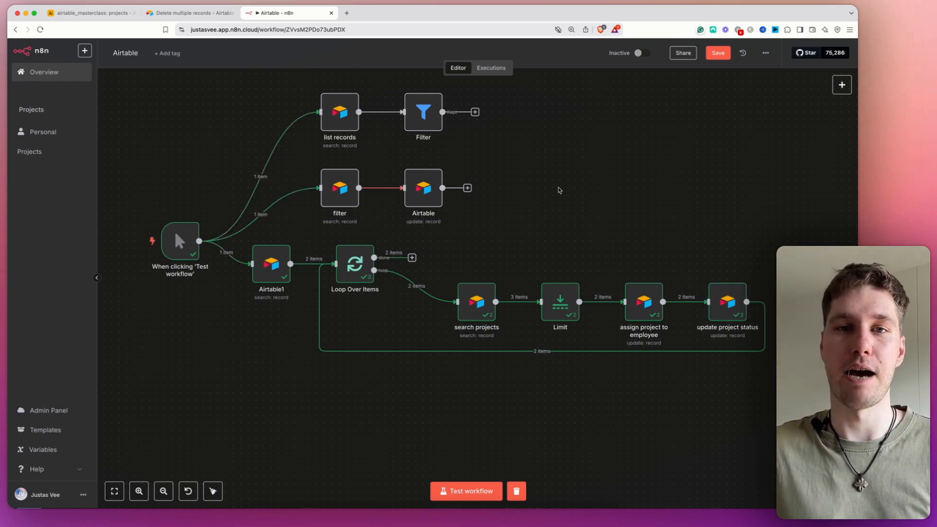